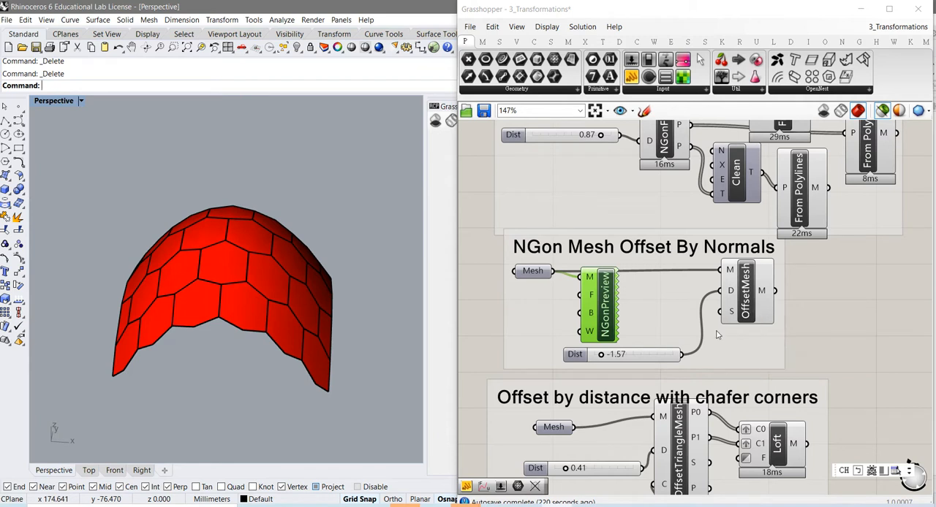
- Preview the OffsetMesh result together with the NGonPreview mesh and set the normal offset distance to -0.79
{"action": "left_click", "coordinate": [747, 304]}
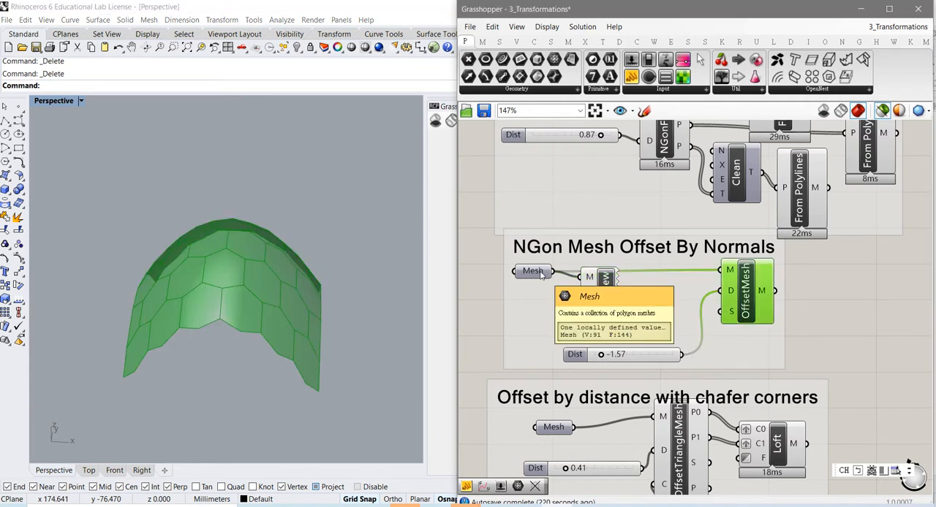
{"action": "left_click", "coordinate": [606, 302], "text": "shift"}
{"action": "right_click_drag", "start_coordinate": [266, 336], "coordinate": [277, 303]}
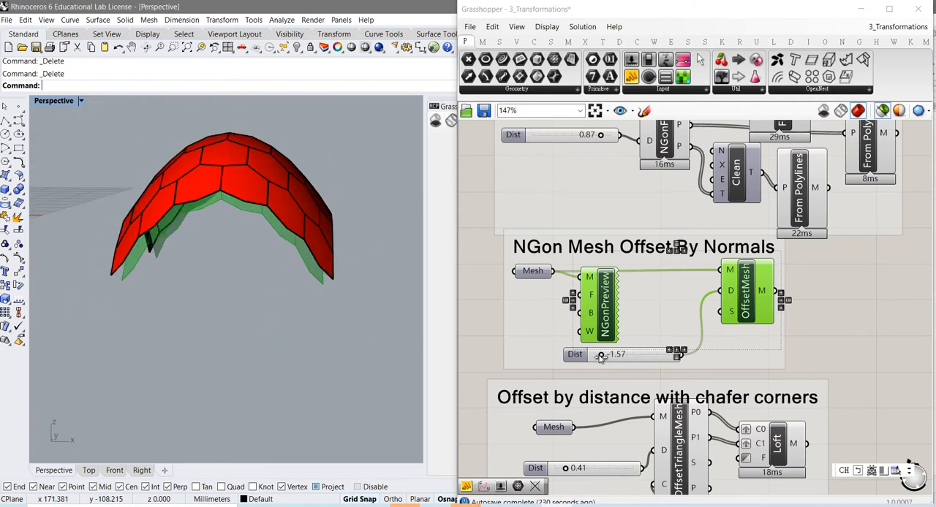
{"action": "mouse_move", "coordinate": [599, 356]}
{"action": "left_mouse_down"}
{"action": "mouse_move", "coordinate": [658, 361]}
{"action": "mouse_move", "coordinate": [601, 362]}
{"action": "mouse_move", "coordinate": [614, 362]}
{"action": "left_mouse_up"}
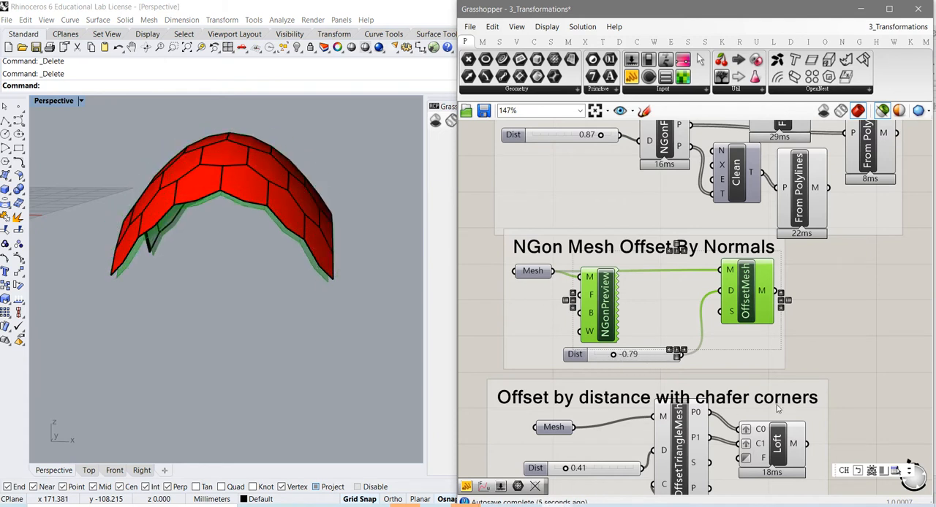
- Compare the input mesh with the OffsetTriangleMesh output in the chamfered-corner offset group
{"action": "right_click_drag", "start_coordinate": [881, 393], "coordinate": [887, 292]}
{"action": "right_click_drag", "start_coordinate": [882, 361], "coordinate": [873, 316]}
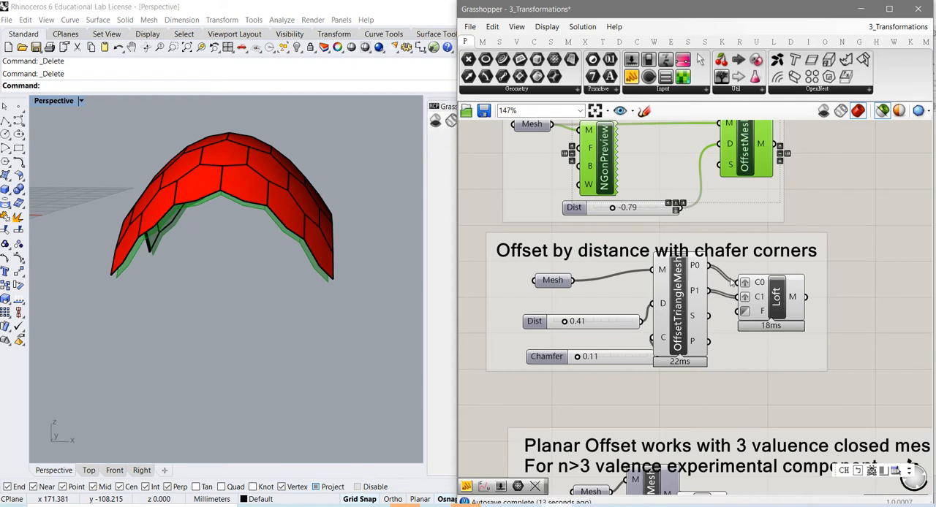
{"action": "left_click", "coordinate": [678, 321]}
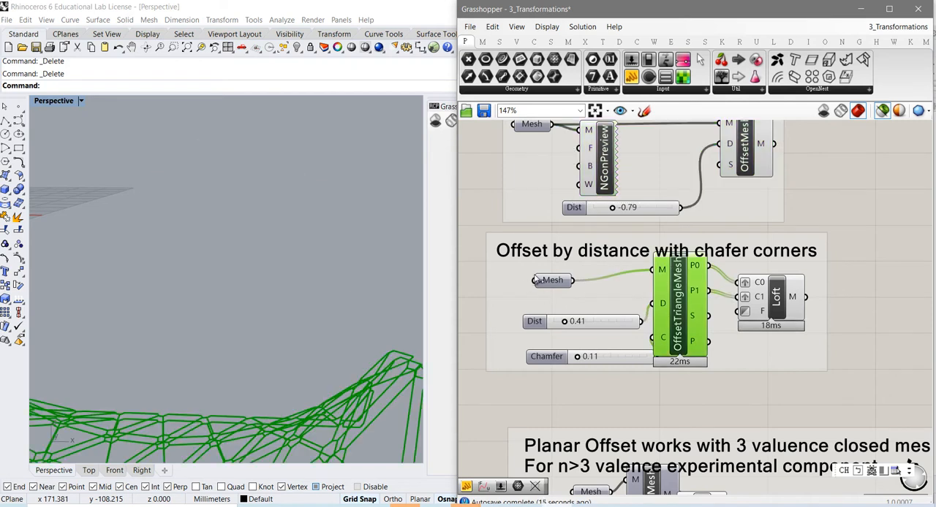
{"action": "scroll", "coordinate": [263, 373], "scroll_direction": "down", "scroll_amount": 2}
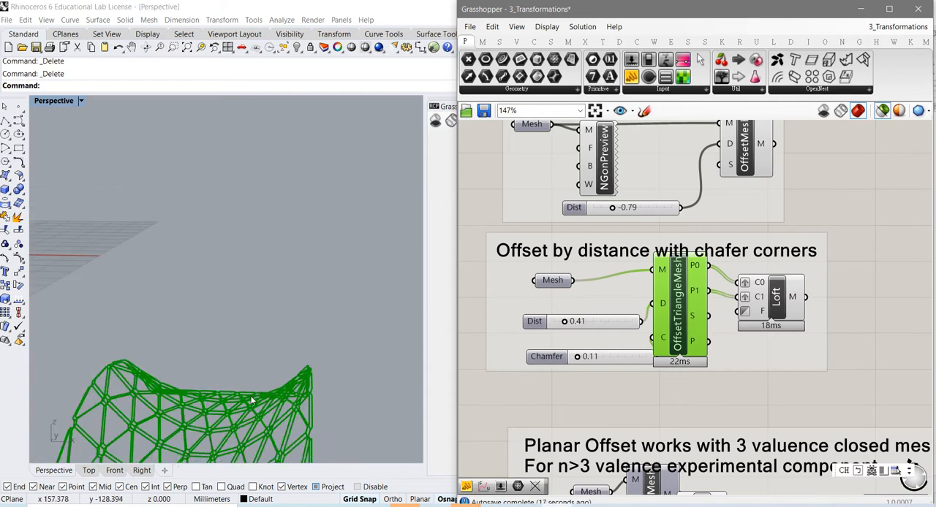
{"action": "mouse_move", "coordinate": [234, 422]}
{"action": "right_mouse_down"}
{"action": "mouse_move", "coordinate": [273, 313]}
{"action": "mouse_move", "coordinate": [261, 324]}
{"action": "mouse_move", "coordinate": [265, 303]}
{"action": "mouse_move", "coordinate": [265, 320]}
{"action": "right_mouse_up"}
{"action": "left_click", "coordinate": [542, 285]}
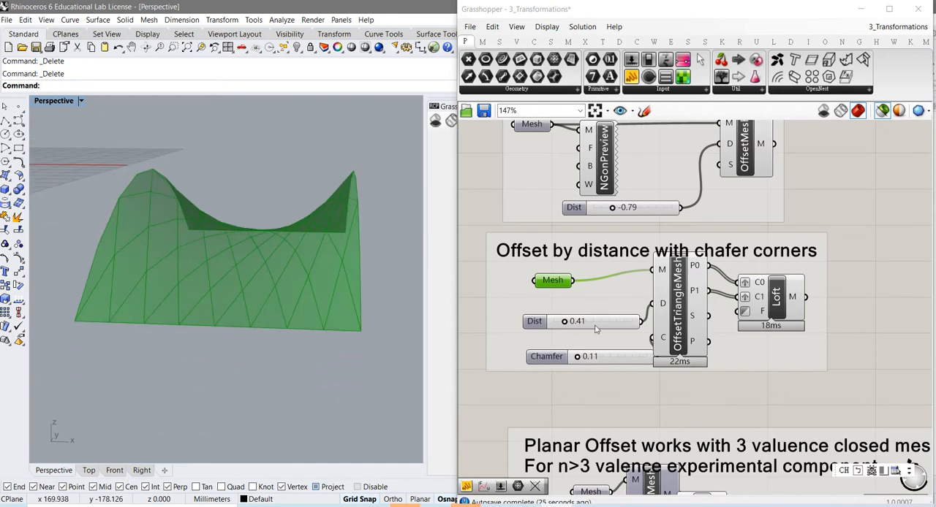
{"action": "left_click", "coordinate": [679, 329]}
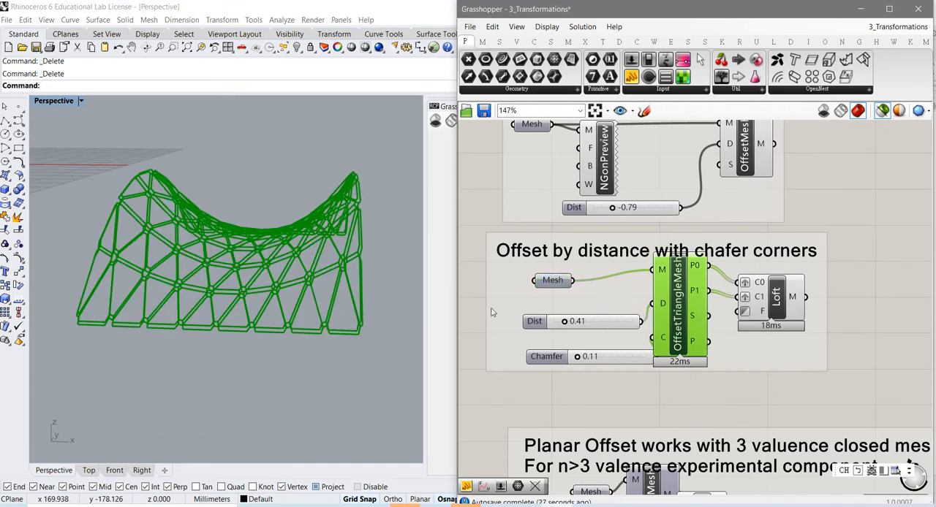
- Set the OffsetTriangleMesh offset distance to 0.90 and its chamfer to 0.13
{"action": "scroll", "coordinate": [283, 291], "scroll_direction": "up", "scroll_amount": 3}
{"action": "mouse_move", "coordinate": [266, 306]}
{"action": "right_mouse_down"}
{"action": "mouse_move", "coordinate": [270, 296]}
{"action": "mouse_move", "coordinate": [271, 307]}
{"action": "right_mouse_up"}
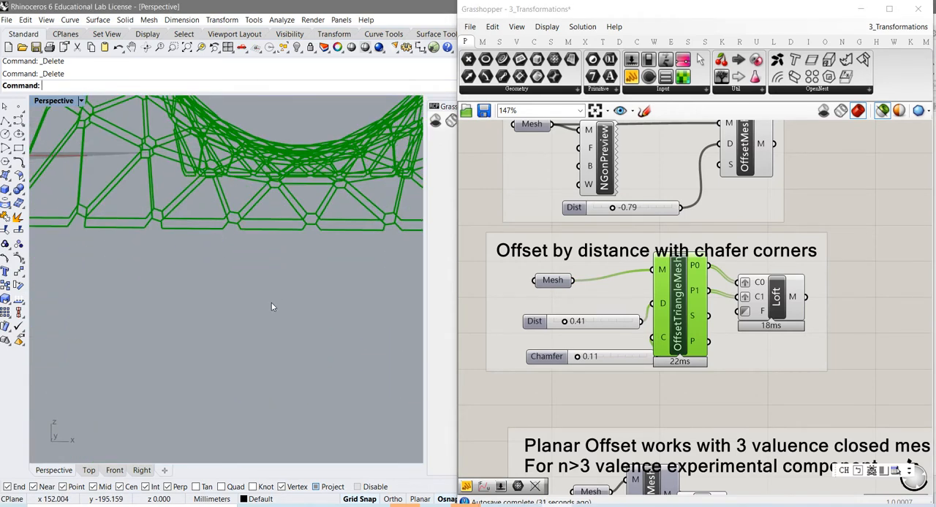
{"action": "mouse_move", "coordinate": [563, 322]}
{"action": "left_mouse_down"}
{"action": "mouse_move", "coordinate": [596, 326]}
{"action": "mouse_move", "coordinate": [569, 328]}
{"action": "mouse_move", "coordinate": [579, 328]}
{"action": "left_mouse_up"}
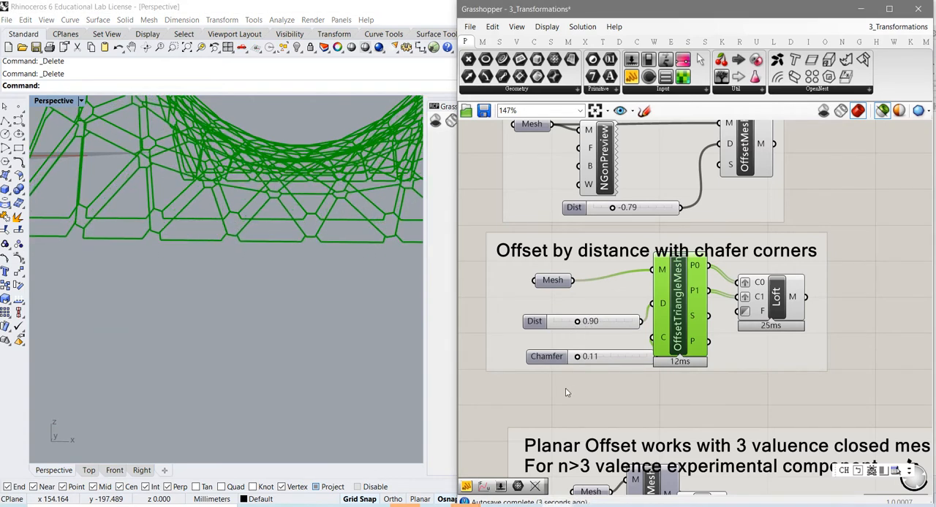
{"action": "left_click_drag", "start_coordinate": [578, 360], "coordinate": [579, 363]}
- Examine the chamfered corners of the offset triangle outlines up close in the perspective view
{"action": "right_click_drag", "start_coordinate": [285, 297], "coordinate": [286, 305]}
{"action": "right_click", "coordinate": [307, 322]}
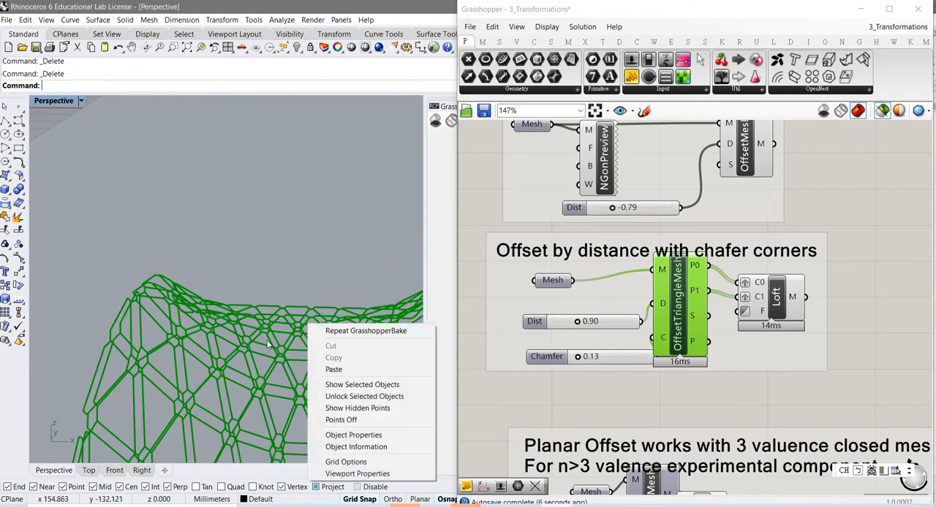
{"action": "left_click", "coordinate": [225, 353]}
{"action": "right_click_drag", "start_coordinate": [191, 355], "coordinate": [123, 334]}
{"action": "scroll", "coordinate": [139, 355], "scroll_direction": "up", "scroll_amount": 4}
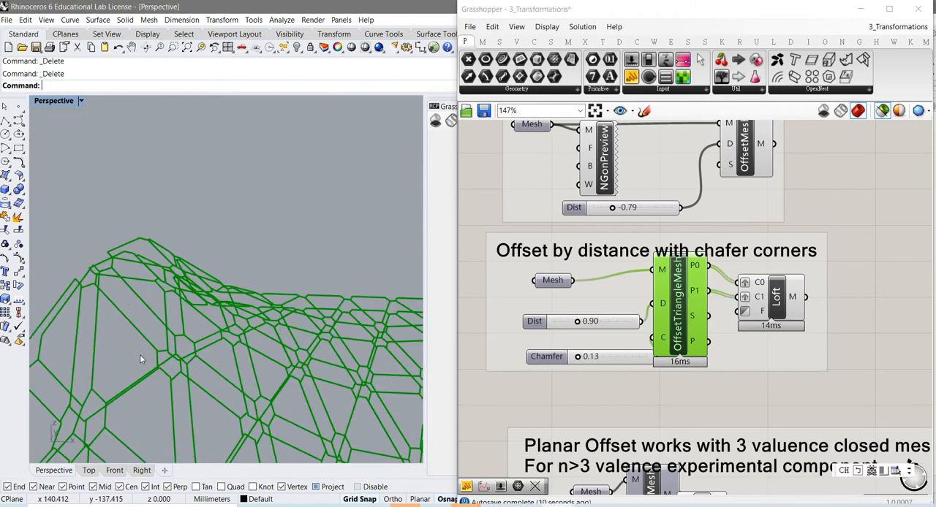
{"action": "right_click_drag", "start_coordinate": [175, 359], "coordinate": [145, 325]}
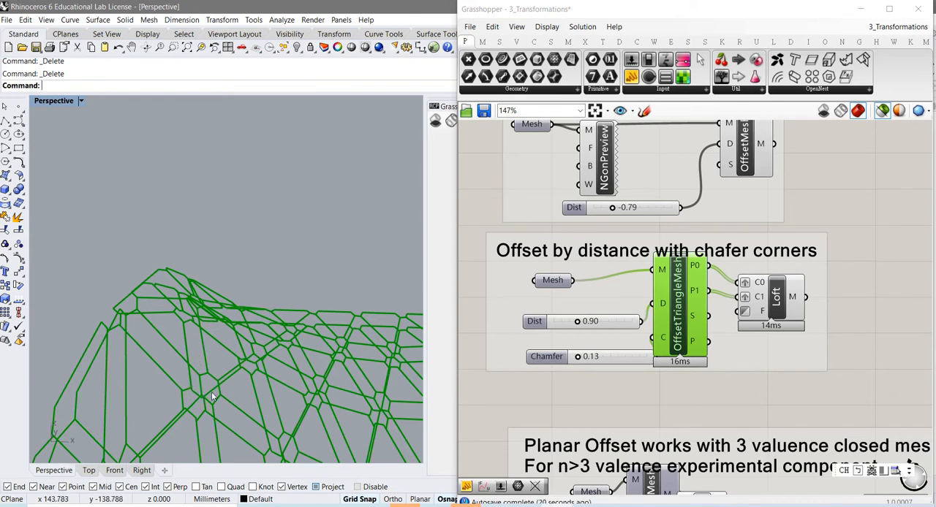
{"action": "scroll", "coordinate": [212, 392], "scroll_direction": "up", "scroll_amount": 5}
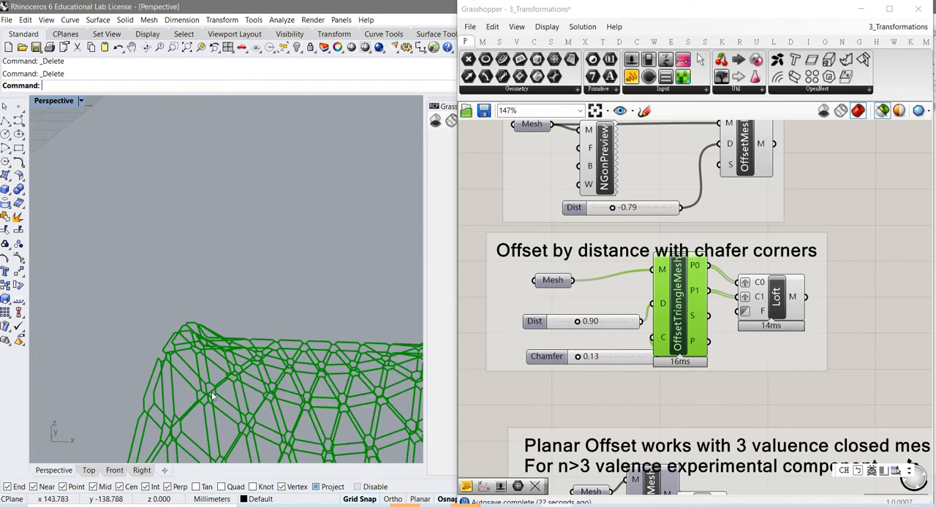
{"action": "scroll", "coordinate": [206, 391], "scroll_direction": "down", "scroll_amount": 5}
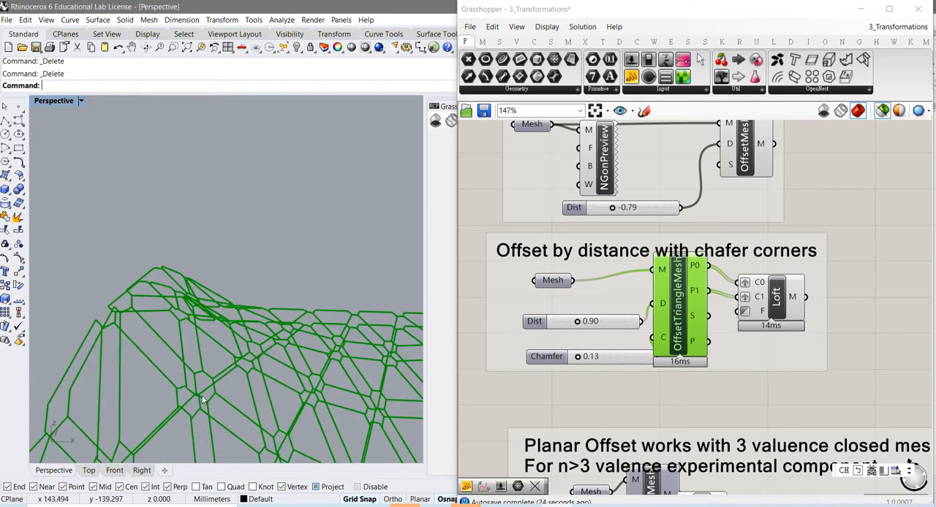
{"action": "right_click_drag", "start_coordinate": [201, 396], "coordinate": [203, 392]}
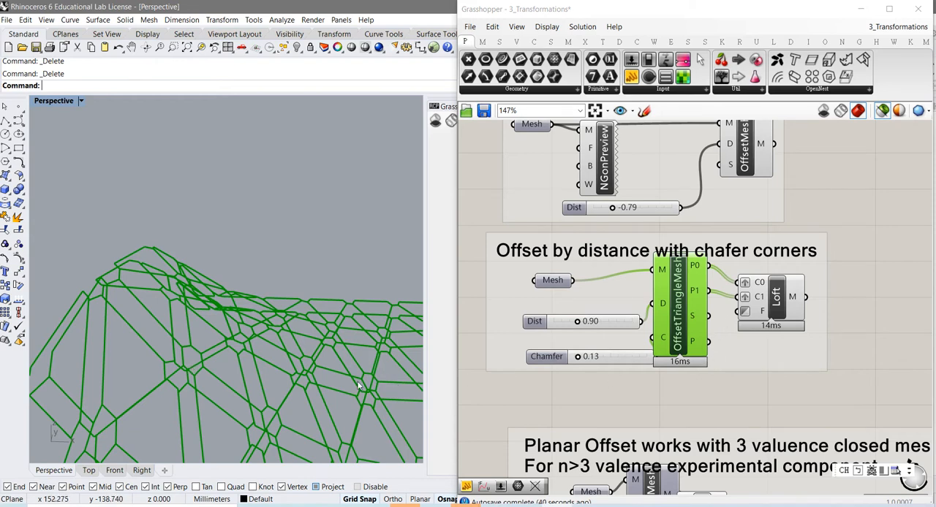
{"action": "right_click_drag", "start_coordinate": [358, 386], "coordinate": [309, 378]}
{"action": "scroll", "coordinate": [324, 397], "scroll_direction": "down", "scroll_amount": 6}
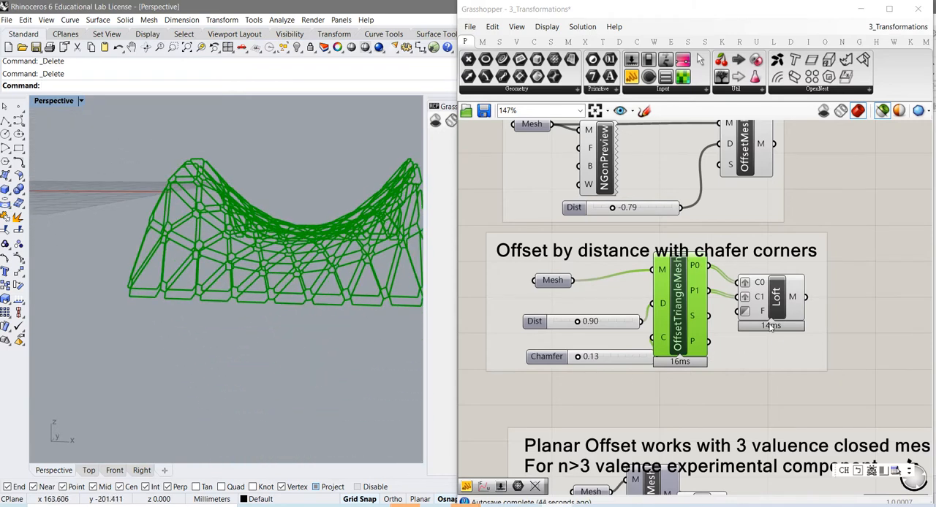
- Preview the Loft mesh built from the two offset outline sets and view it from several angles
{"action": "left_click", "coordinate": [780, 311]}
{"action": "right_click_drag", "start_coordinate": [352, 302], "coordinate": [341, 322]}
{"action": "scroll", "coordinate": [288, 349], "scroll_direction": "up", "scroll_amount": 4}
{"action": "right_click_drag", "start_coordinate": [239, 359], "coordinate": [328, 353]}
{"action": "scroll", "coordinate": [238, 364], "scroll_direction": "down", "scroll_amount": 5}
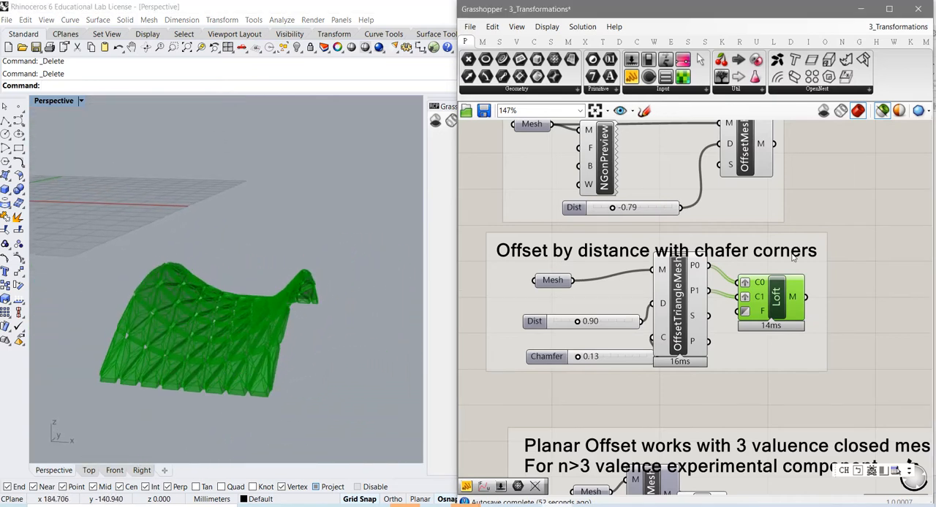
- Copy the NGonPreview component from the closed polylines group beside the chamfered-offset Loft and feed it the Loft's mesh output
{"action": "right_click_drag", "start_coordinate": [794, 257], "coordinate": [743, 322]}
{"action": "right_click_drag", "start_coordinate": [752, 291], "coordinate": [762, 376]}
{"action": "scroll", "coordinate": [762, 376], "scroll_direction": "down", "scroll_amount": 2}
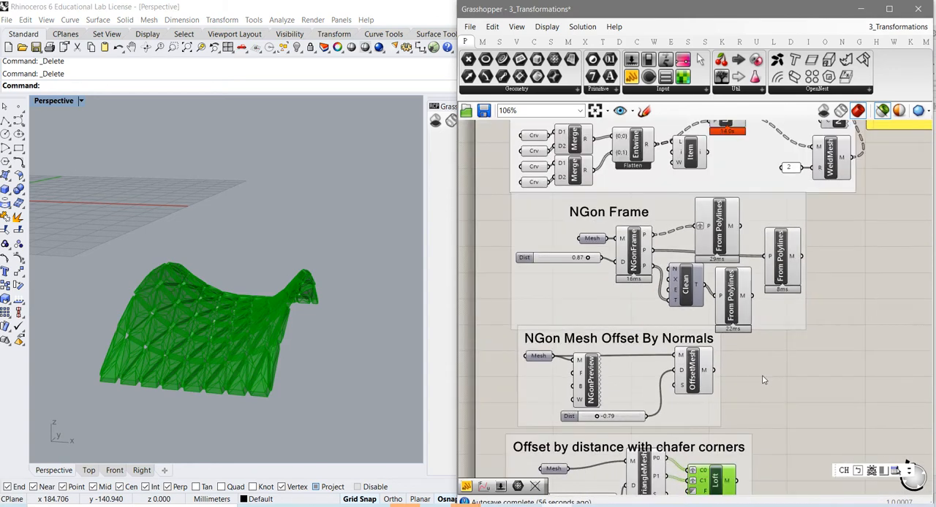
{"action": "right_click_drag", "start_coordinate": [813, 364], "coordinate": [758, 415]}
{"action": "right_click_drag", "start_coordinate": [803, 341], "coordinate": [781, 376]}
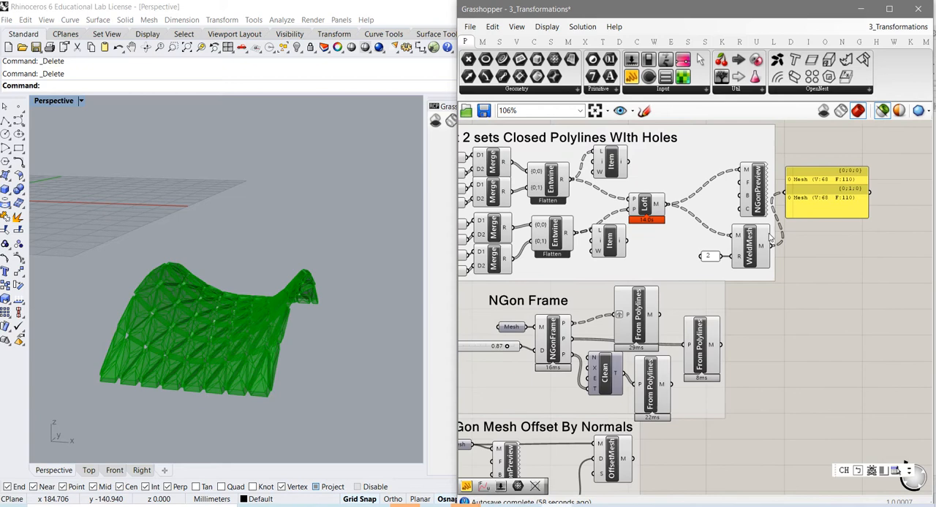
{"action": "left_click", "coordinate": [759, 201]}
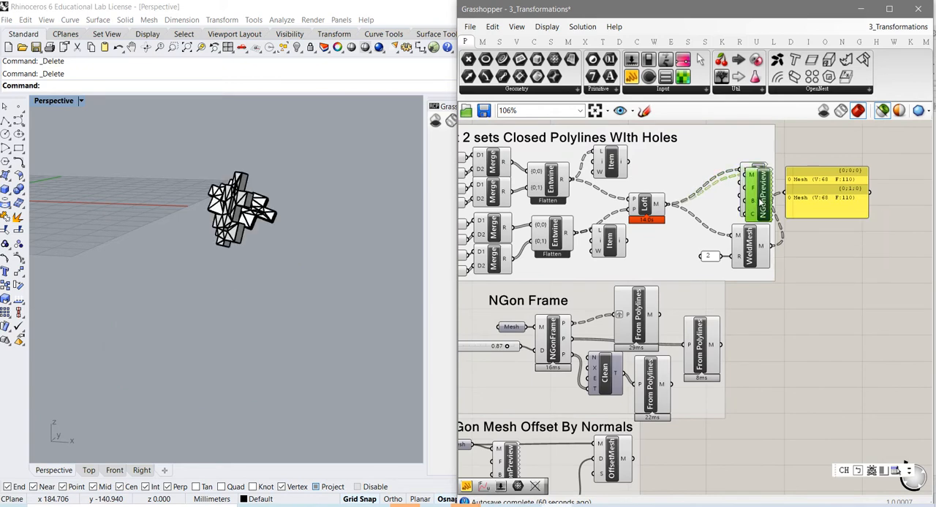
{"action": "left_click_drag", "start_coordinate": [761, 202], "coordinate": [778, 376]}
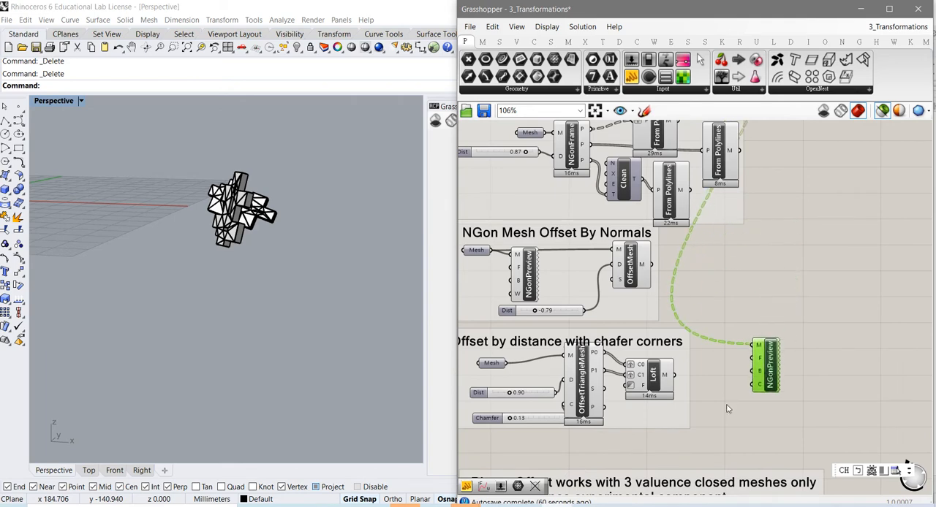
{"action": "right_click_drag", "start_coordinate": [727, 408], "coordinate": [765, 366]}
{"action": "mouse_move", "coordinate": [711, 342]}
{"action": "left_mouse_down"}
{"action": "mouse_move", "coordinate": [793, 312]}
{"action": "mouse_move", "coordinate": [808, 347]}
{"action": "left_mouse_up"}
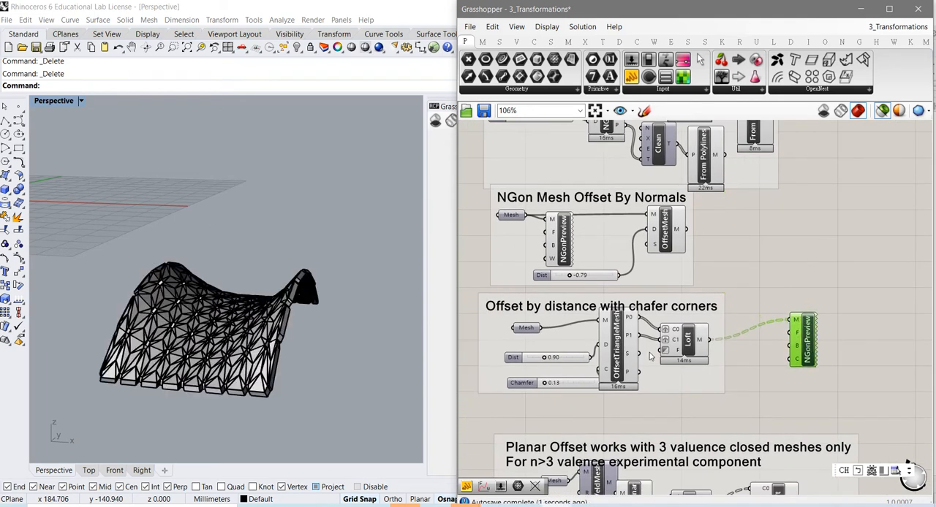
- Inspect the lofted triangle panels and the chamfered openings between them at close range in the perspective view
{"action": "right_click_drag", "start_coordinate": [298, 352], "coordinate": [339, 347]}
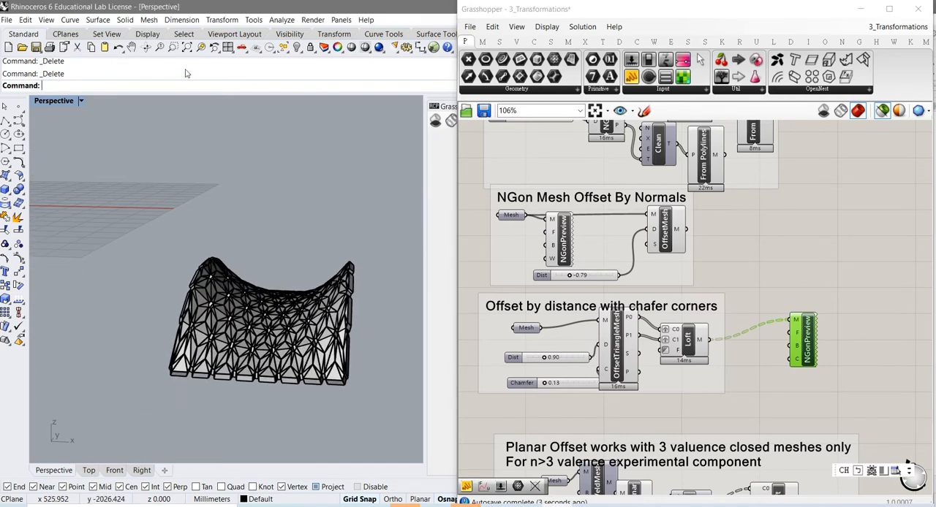
{"action": "left_click", "coordinate": [172, 47]}
{"action": "left_click_drag", "start_coordinate": [146, 223], "coordinate": [382, 411]}
{"action": "mouse_move", "coordinate": [372, 405]}
{"action": "right_mouse_down"}
{"action": "mouse_move", "coordinate": [334, 407]}
{"action": "mouse_move", "coordinate": [312, 433]}
{"action": "mouse_move", "coordinate": [311, 316]}
{"action": "right_mouse_up"}
{"action": "scroll", "coordinate": [311, 316], "scroll_direction": "up", "scroll_amount": 10}
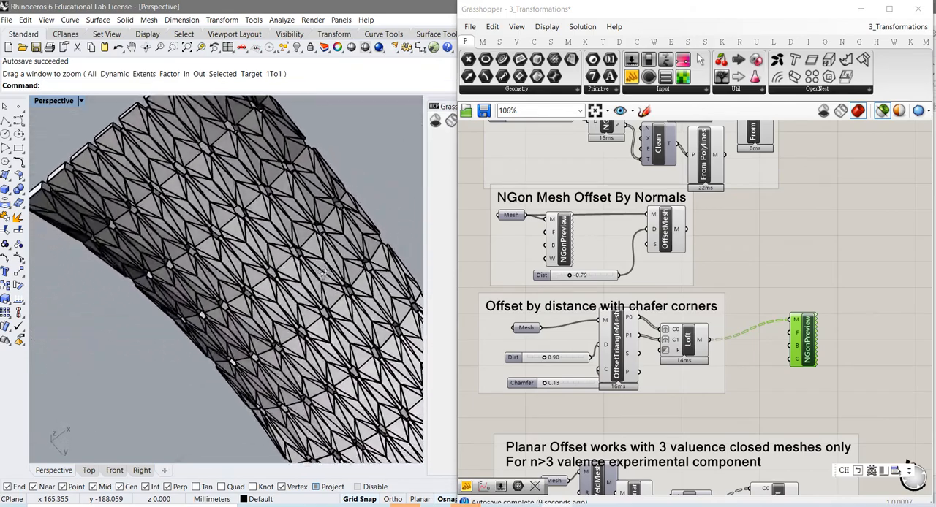
{"action": "right_click_drag", "start_coordinate": [290, 275], "coordinate": [337, 359]}
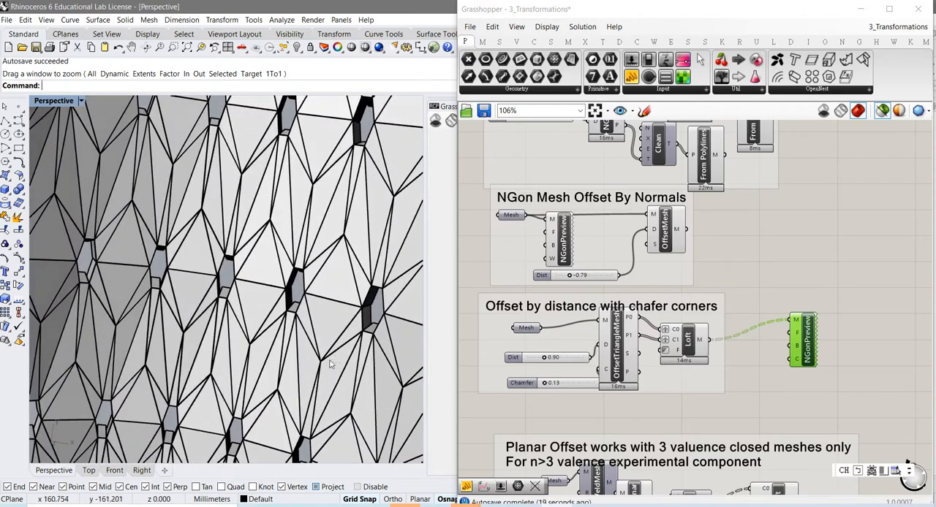
{"action": "right_click_drag", "start_coordinate": [237, 291], "coordinate": [248, 290]}
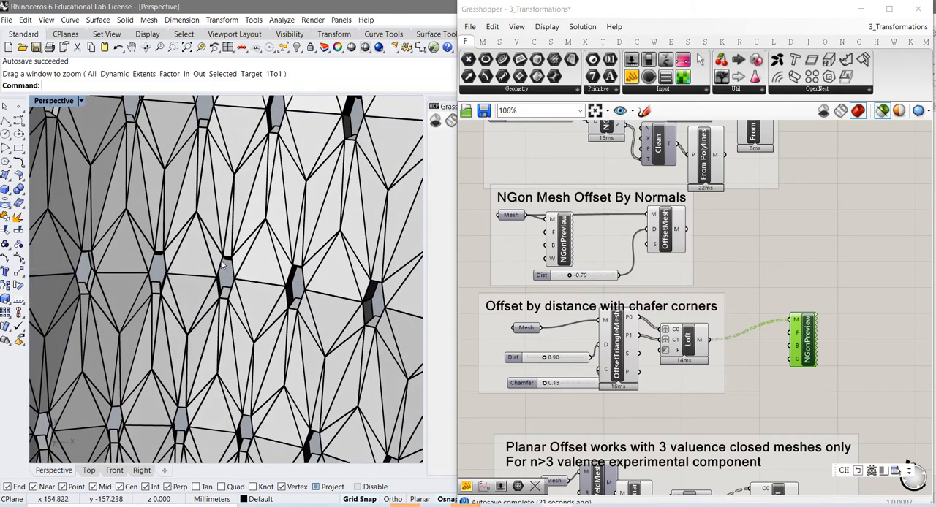
{"action": "right_click_drag", "start_coordinate": [229, 286], "coordinate": [221, 264]}
{"action": "scroll", "coordinate": [218, 280], "scroll_direction": "up", "scroll_amount": 3}
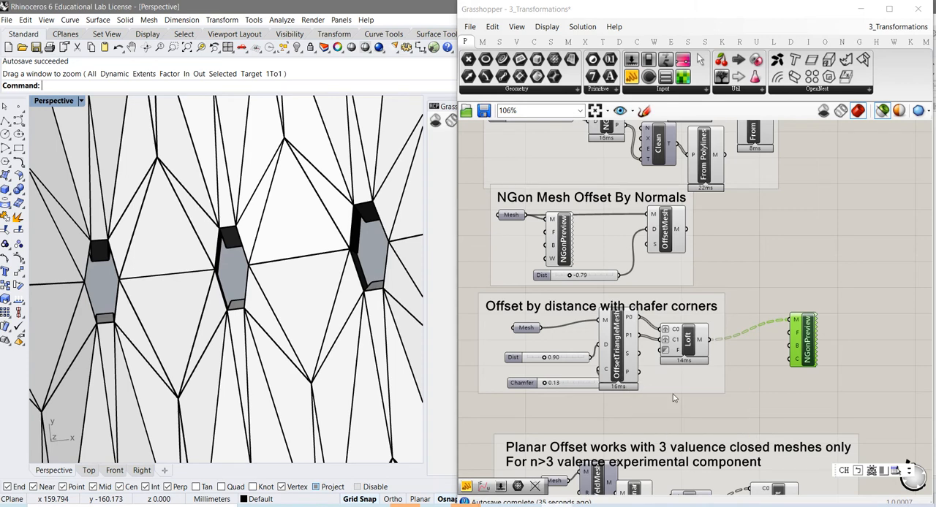
- Turn on the preview of the input Mesh parameter in the Planar Offset group and frame it in the perspective view
{"action": "right_click_drag", "start_coordinate": [682, 400], "coordinate": [693, 331]}
{"action": "right_click_drag", "start_coordinate": [714, 361], "coordinate": [708, 315]}
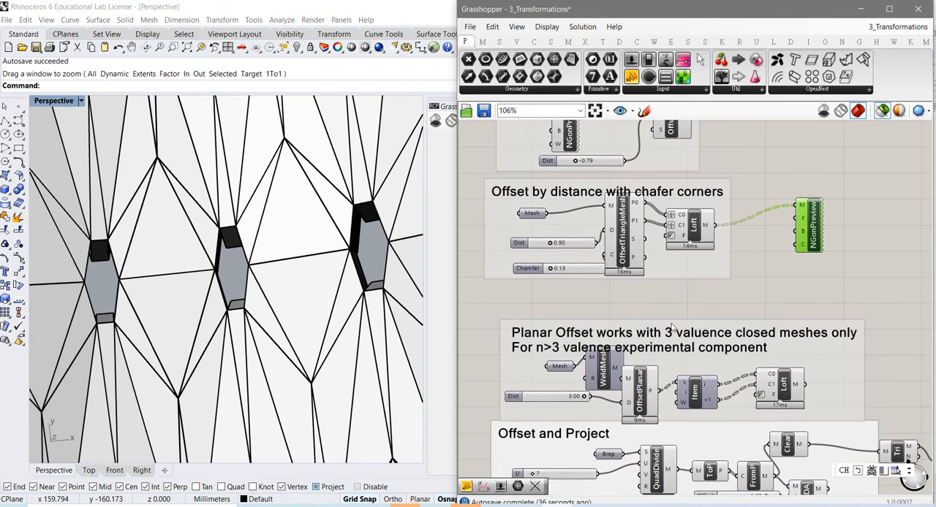
{"action": "right_click_drag", "start_coordinate": [730, 284], "coordinate": [733, 253]}
{"action": "left_click", "coordinate": [806, 234]}
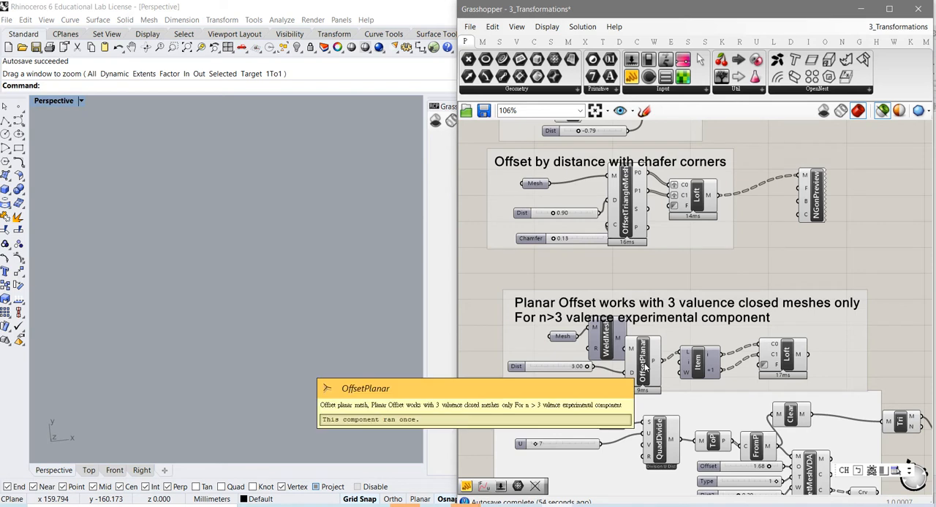
{"action": "right_click_drag", "start_coordinate": [751, 365], "coordinate": [760, 323]}
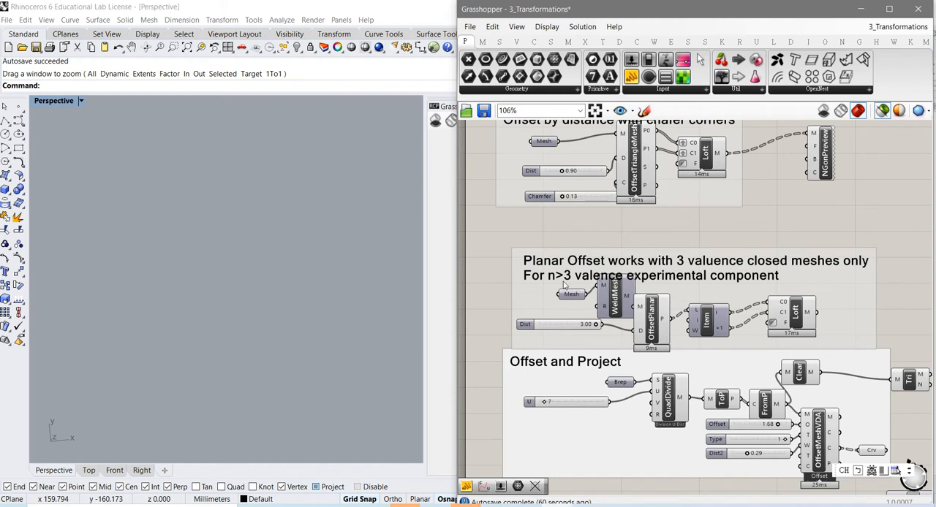
{"action": "left_click", "coordinate": [614, 310]}
{"action": "left_click", "coordinate": [573, 296]}
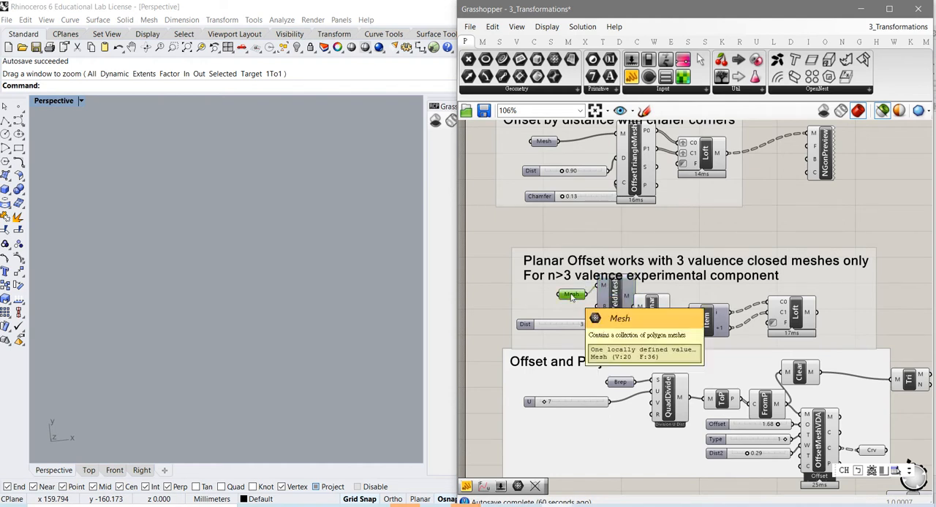
{"action": "right_click", "coordinate": [573, 296]}
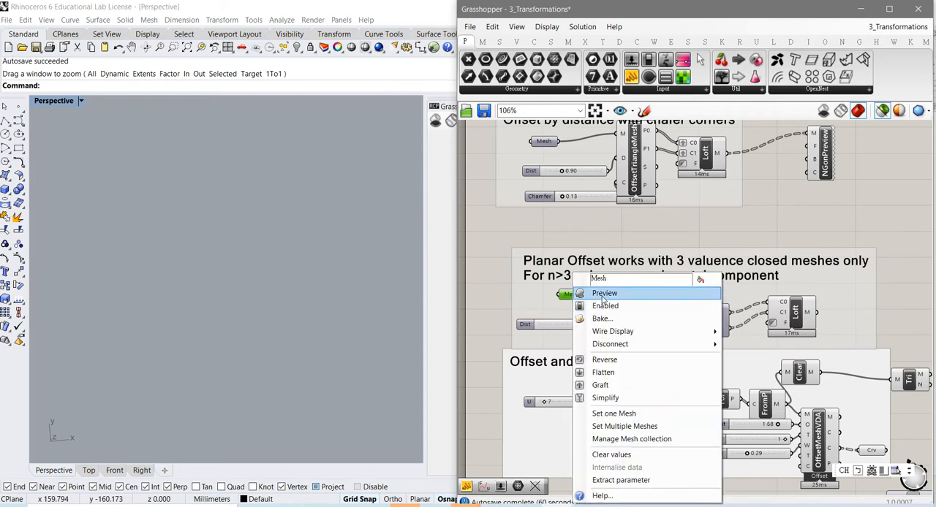
{"action": "left_click", "coordinate": [604, 294]}
{"action": "scroll", "coordinate": [265, 295], "scroll_direction": "down", "scroll_amount": 8}
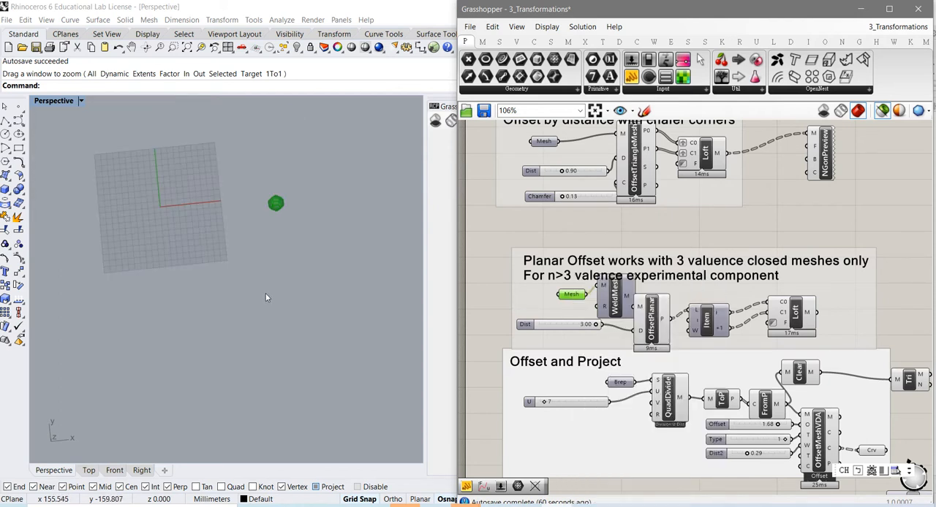
{"action": "scroll", "coordinate": [280, 200], "scroll_direction": "up", "scroll_amount": 10}
{"action": "scroll", "coordinate": [285, 192], "scroll_direction": "up", "scroll_amount": 2}
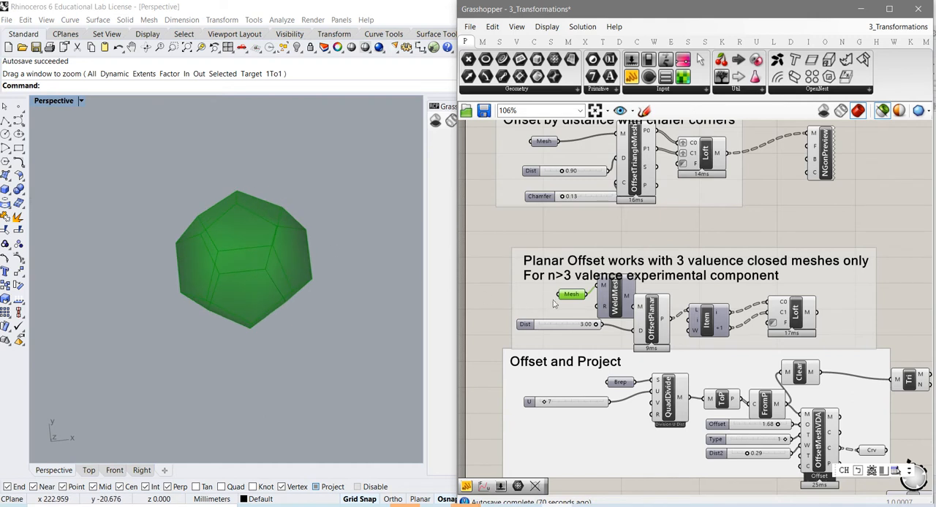
- Examine the overall shape of the closed input mesh of the Planar Offset group from several angles
{"action": "right_click", "coordinate": [575, 296]}
{"action": "left_click", "coordinate": [599, 295]}
{"action": "right_click_drag", "start_coordinate": [309, 293], "coordinate": [264, 249]}
{"action": "scroll", "coordinate": [245, 201], "scroll_direction": "down", "scroll_amount": 5}
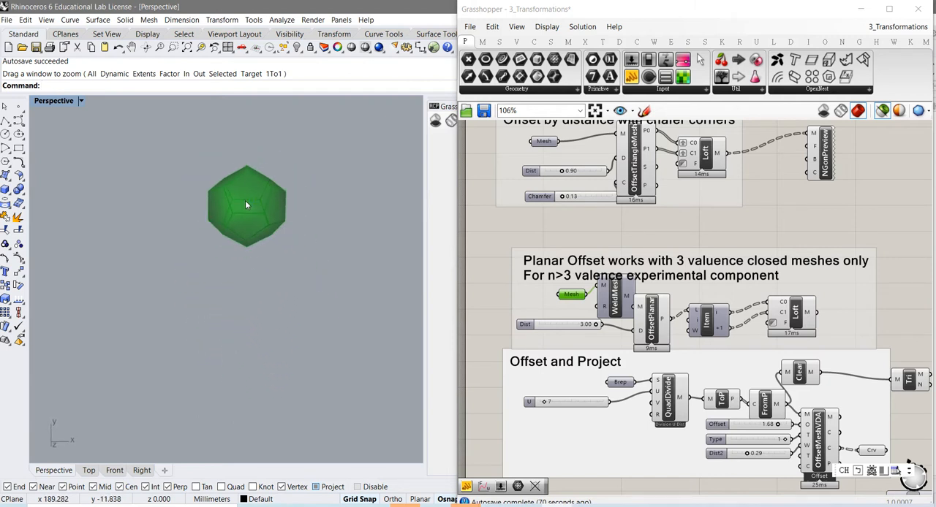
{"action": "right_click_drag", "start_coordinate": [244, 204], "coordinate": [241, 306]}
{"action": "scroll", "coordinate": [266, 292], "scroll_direction": "up", "scroll_amount": 4}
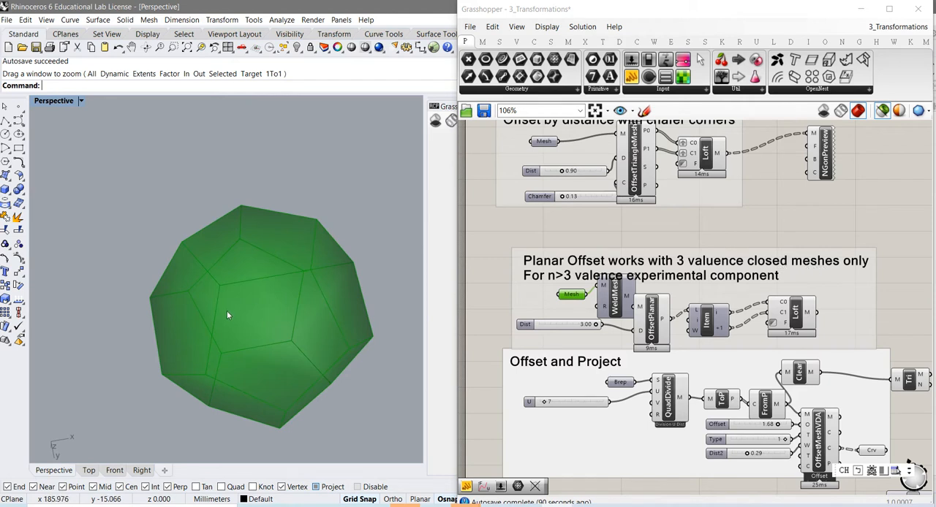
{"action": "right_click_drag", "start_coordinate": [226, 313], "coordinate": [282, 344]}
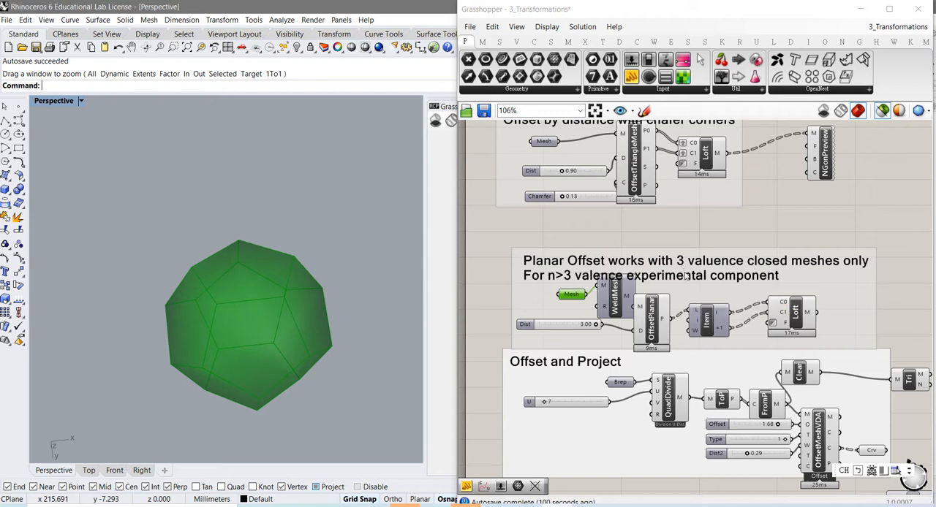
- Inspect the mesh vertices at close range to see how many faces meet at each one
{"action": "right_click_drag", "start_coordinate": [246, 338], "coordinate": [228, 345]}
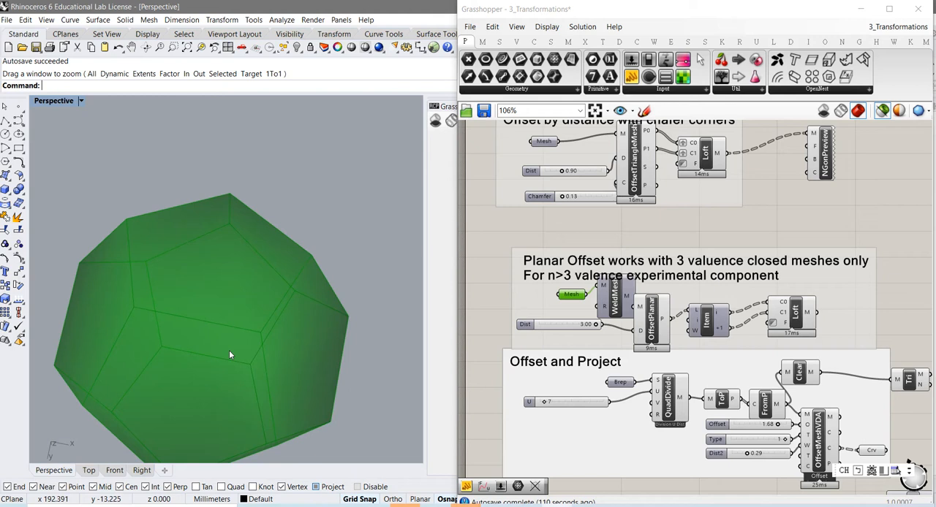
{"action": "right_click_drag", "start_coordinate": [229, 356], "coordinate": [238, 395]}
{"action": "scroll", "coordinate": [154, 309], "scroll_direction": "up", "scroll_amount": 3}
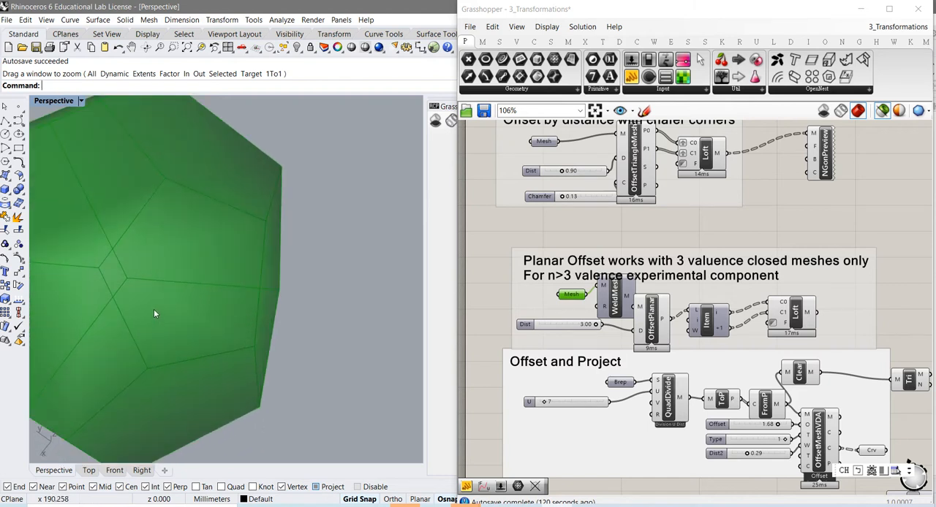
{"action": "right_click_drag", "start_coordinate": [140, 300], "coordinate": [165, 307]}
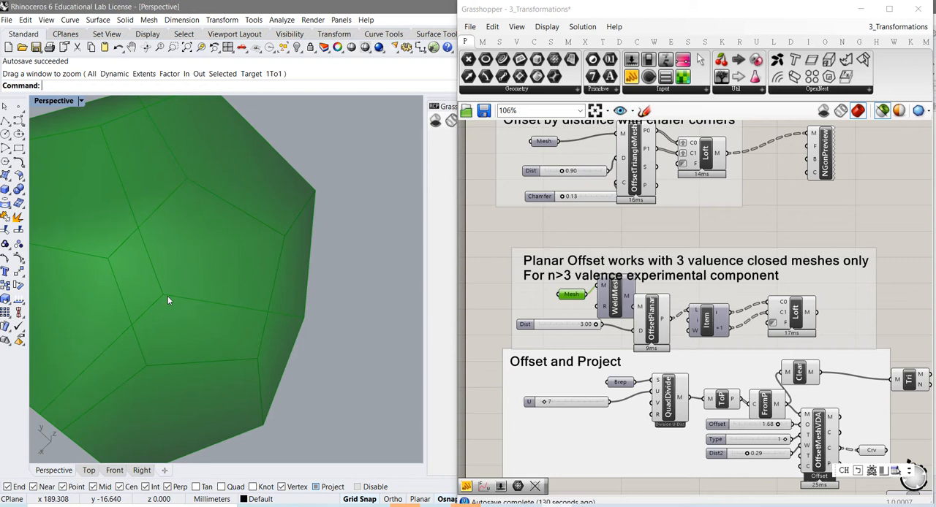
{"action": "right_click_drag", "start_coordinate": [167, 296], "coordinate": [171, 292]}
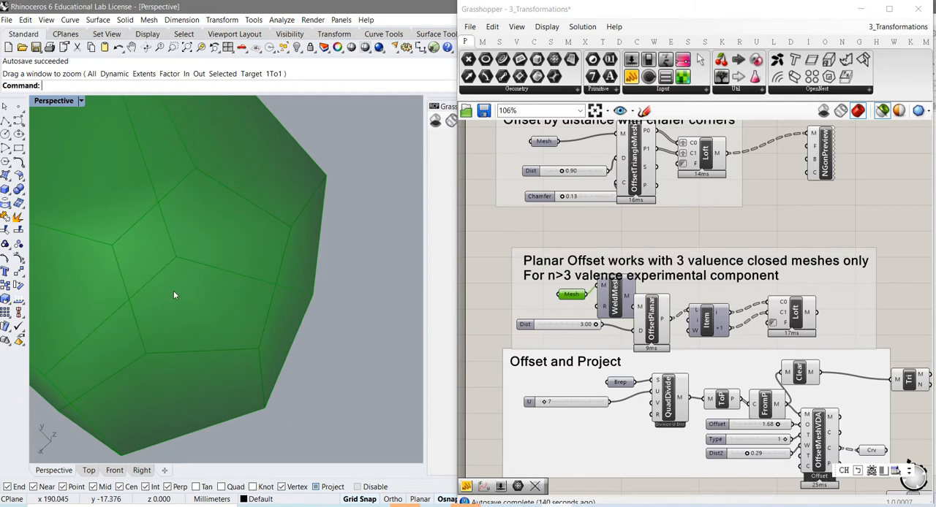
{"action": "right_click", "coordinate": [174, 287]}
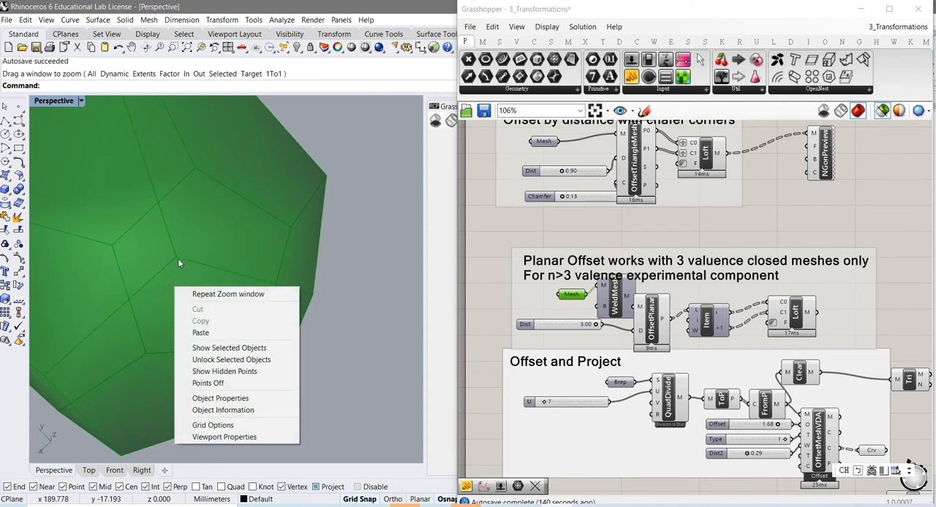
{"action": "left_click", "coordinate": [175, 256]}
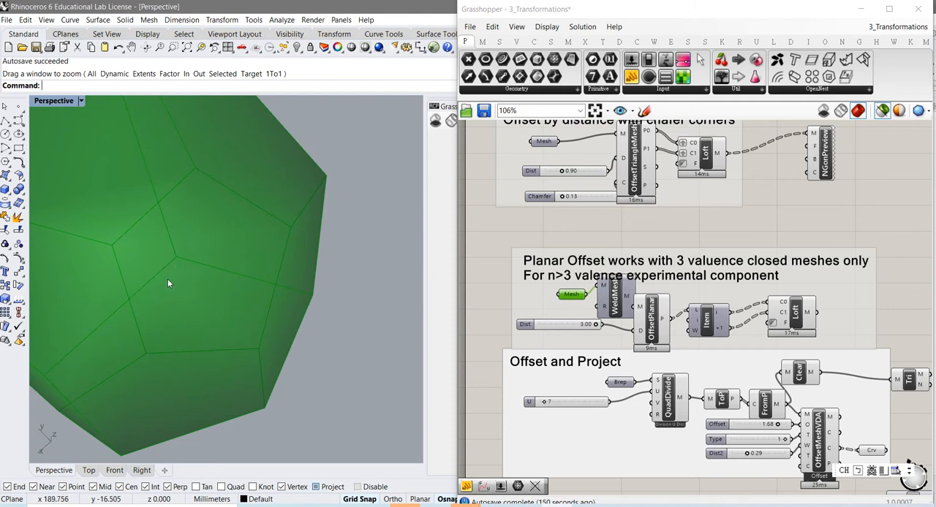
{"action": "right_click_drag", "start_coordinate": [175, 265], "coordinate": [172, 295]}
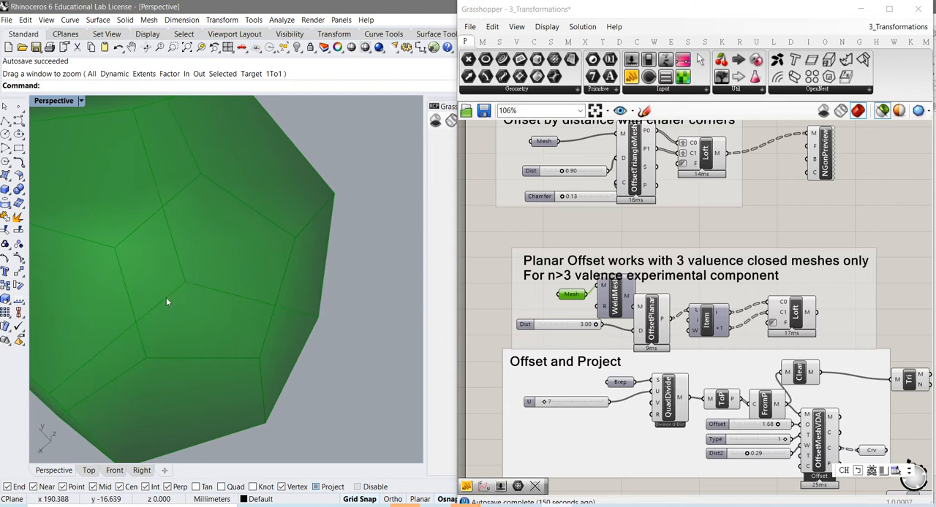
{"action": "right_click_drag", "start_coordinate": [166, 298], "coordinate": [221, 329]}
{"action": "scroll", "coordinate": [218, 324], "scroll_direction": "down", "scroll_amount": 3}
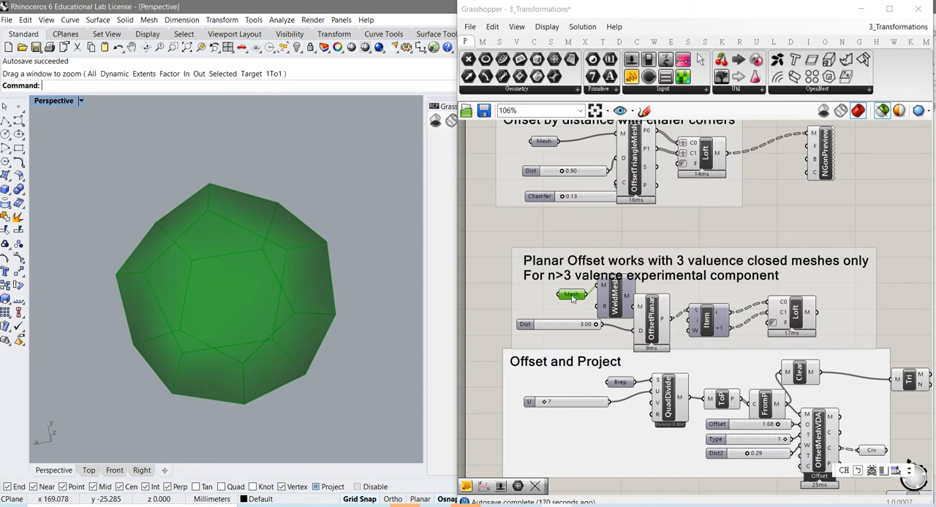
- Highlight the Mesh, WeldMesh and OffsetPlanar geometry in turn, and set the planar offset Dist to 1.01
{"action": "left_click", "coordinate": [619, 312]}
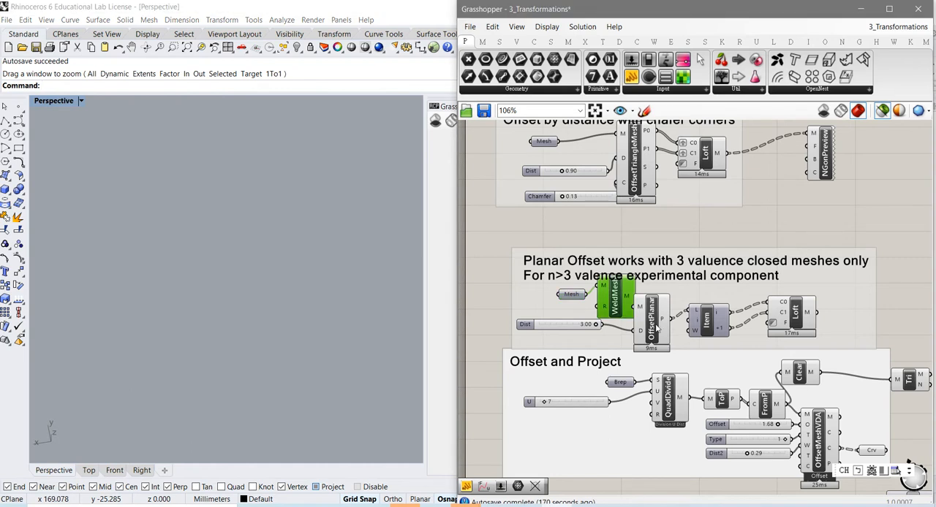
{"action": "left_click", "coordinate": [655, 328]}
{"action": "left_click", "coordinate": [616, 310]}
{"action": "left_click", "coordinate": [576, 298]}
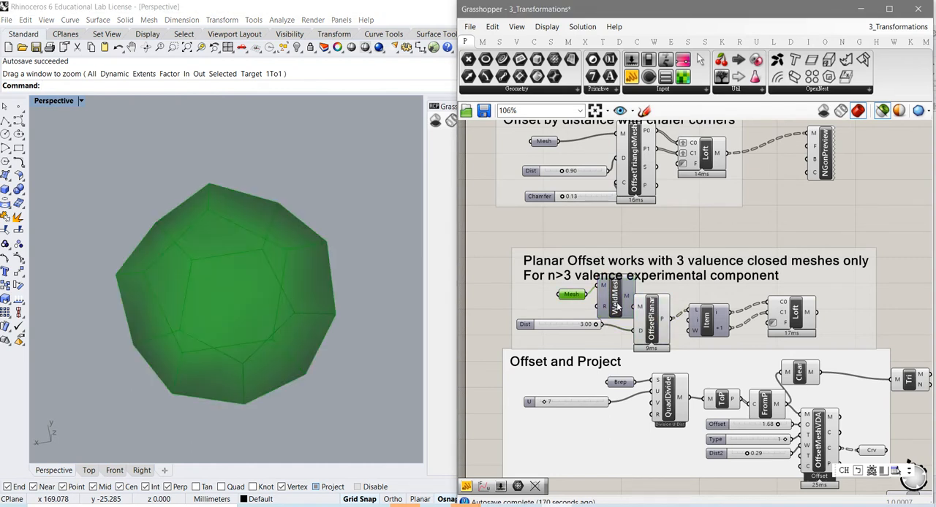
{"action": "mouse_move", "coordinate": [605, 311]}
{"action": "left_click", "coordinate": [654, 330]}
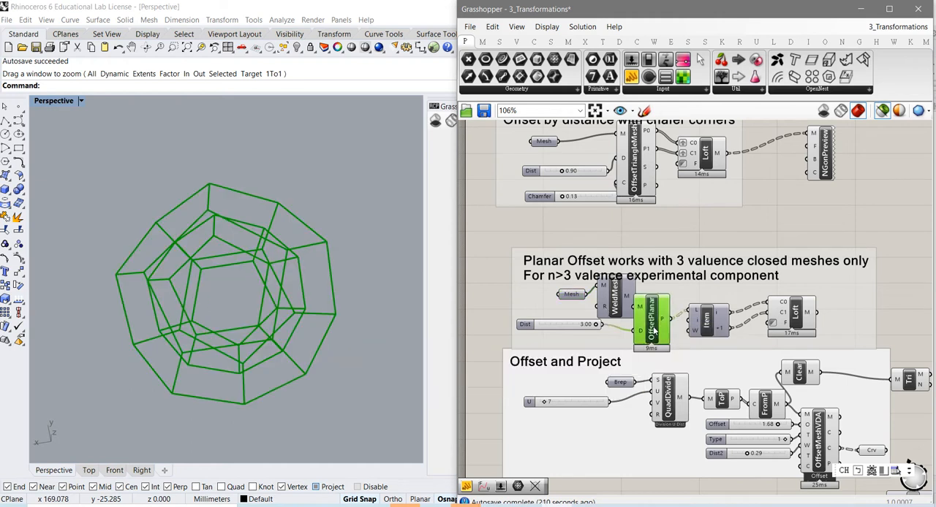
{"action": "left_click_drag", "start_coordinate": [597, 328], "coordinate": [559, 335]}
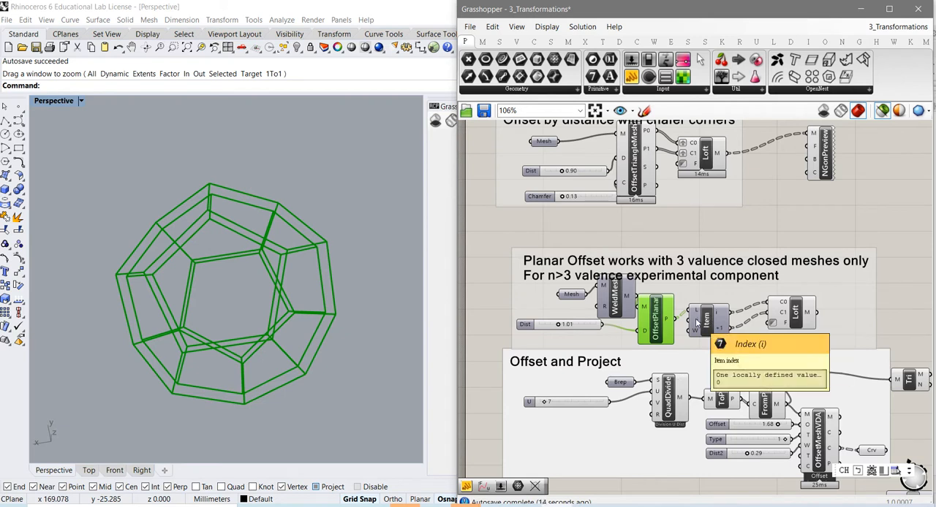
- Add a Panel above the List Item component, feed it OffsetPlanar's P output and enlarge it to show more branches
{"action": "left_click_drag", "start_coordinate": [709, 322], "coordinate": [720, 321]}
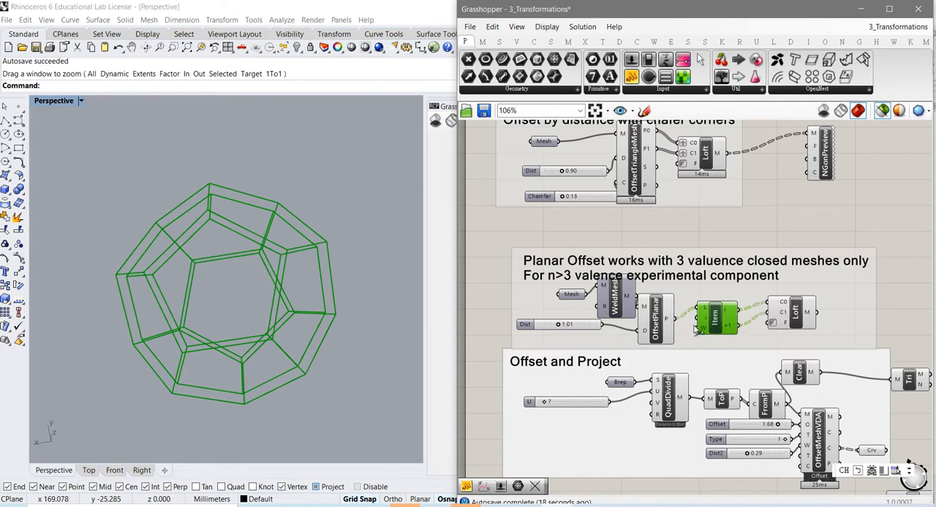
{"action": "right_click_drag", "start_coordinate": [707, 337], "coordinate": [671, 318]}
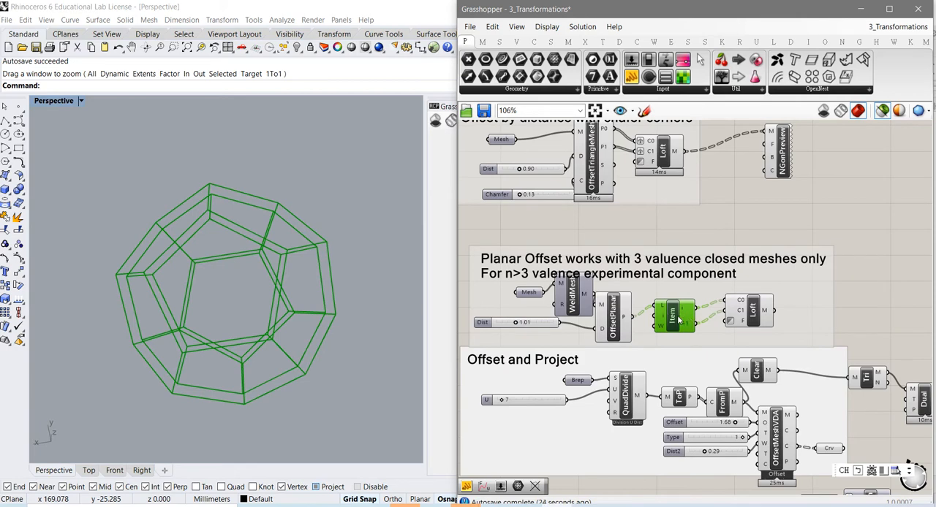
{"action": "scroll", "coordinate": [671, 319], "scroll_direction": "up", "scroll_amount": 3}
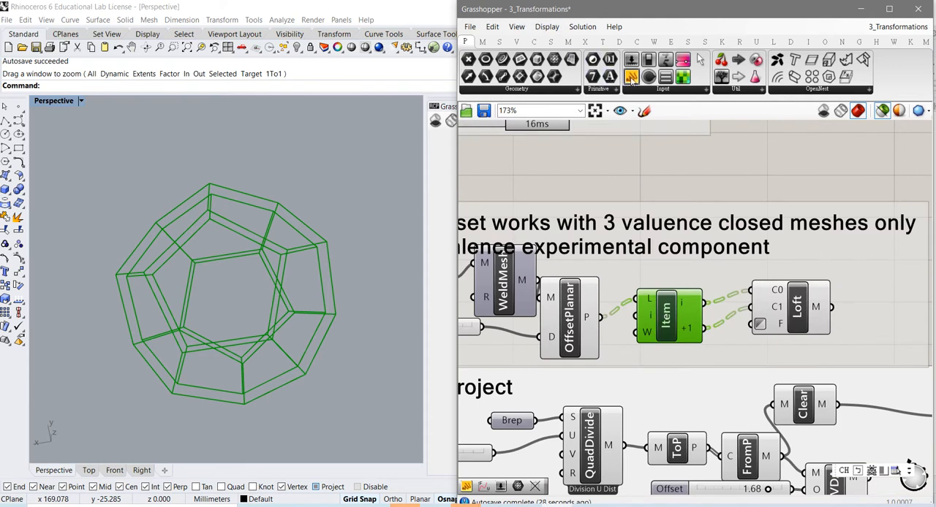
{"action": "left_click_drag", "start_coordinate": [640, 83], "coordinate": [713, 206]}
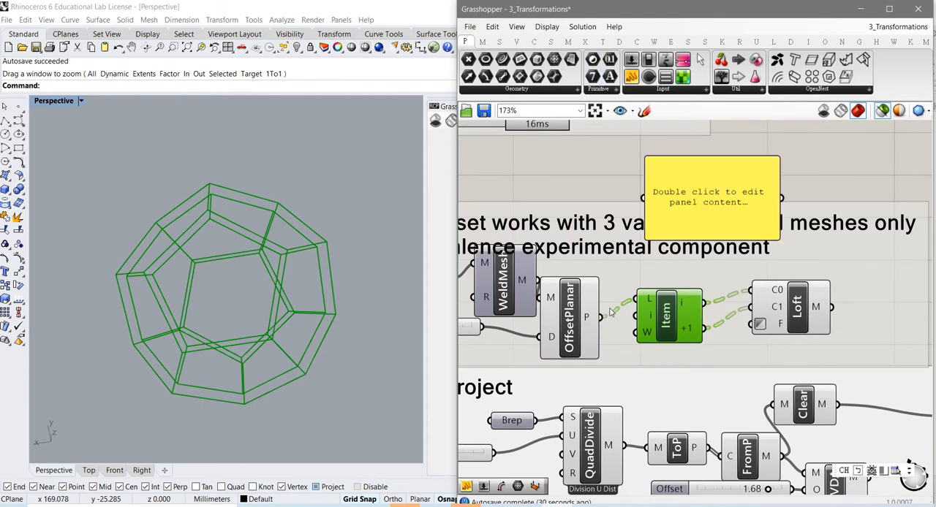
{"action": "left_click_drag", "start_coordinate": [603, 322], "coordinate": [642, 198]}
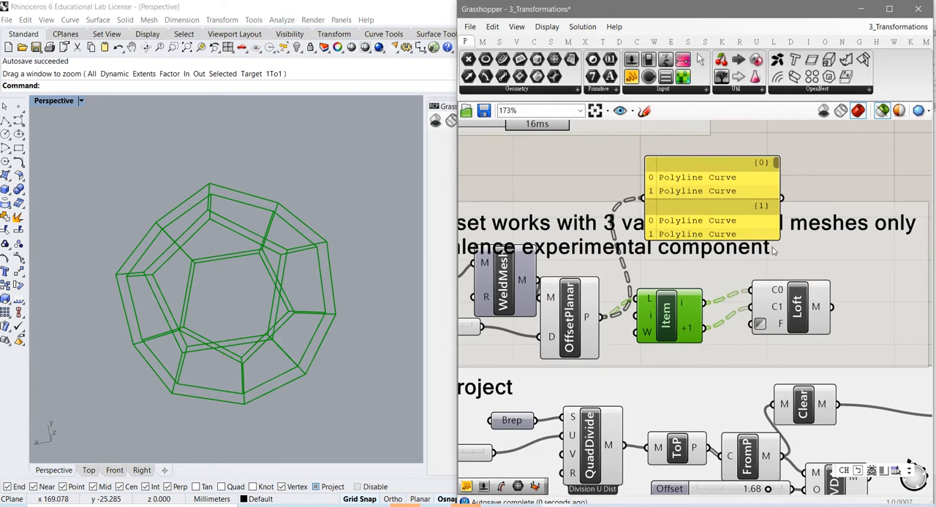
{"action": "left_click_drag", "start_coordinate": [776, 240], "coordinate": [898, 424]}
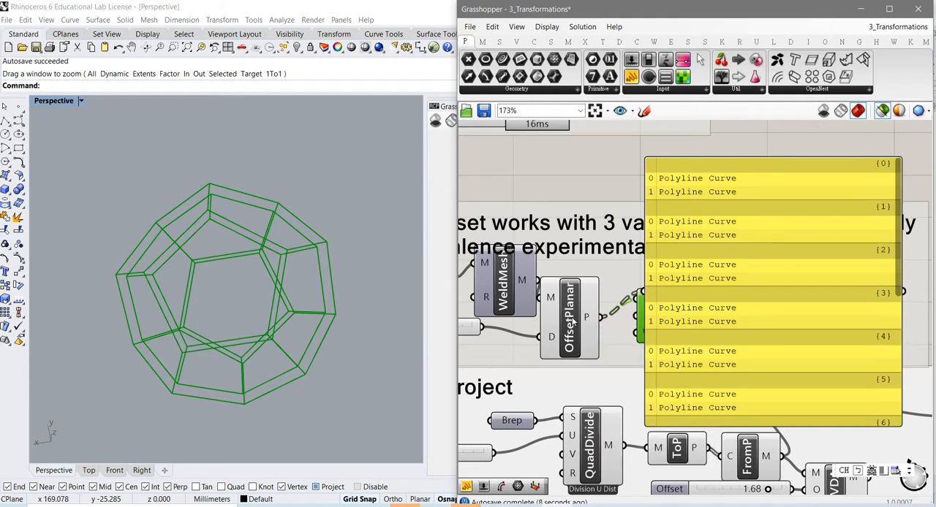
- Move the Panel clear of the List Item and Loft components, and raise List Item above the wire from OffsetPlanar
{"action": "left_click_drag", "start_coordinate": [569, 328], "coordinate": [581, 323]}
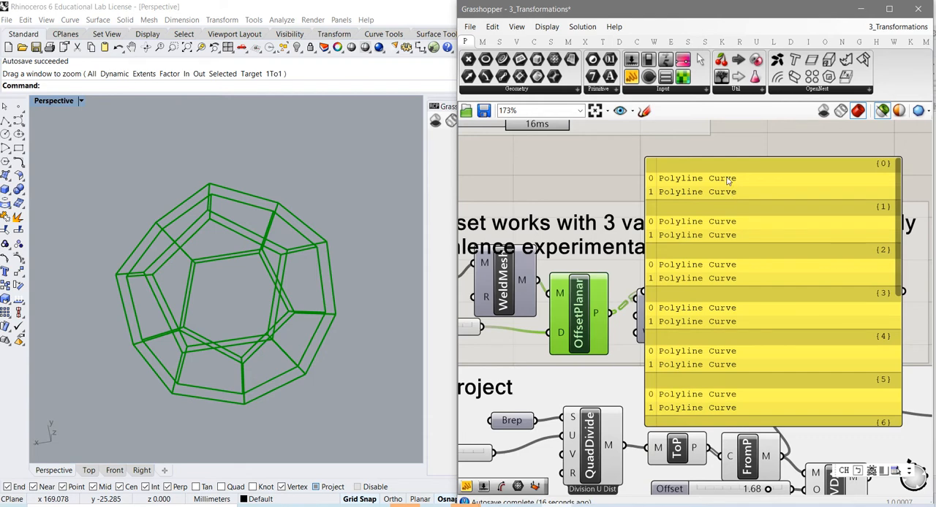
{"action": "right_click_drag", "start_coordinate": [302, 302], "coordinate": [292, 313]}
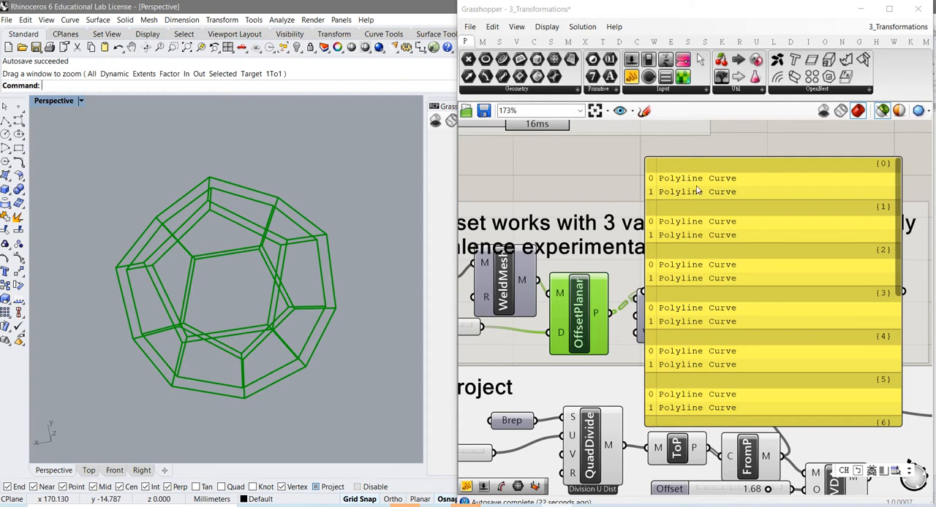
{"action": "left_click_drag", "start_coordinate": [714, 249], "coordinate": [808, 245]}
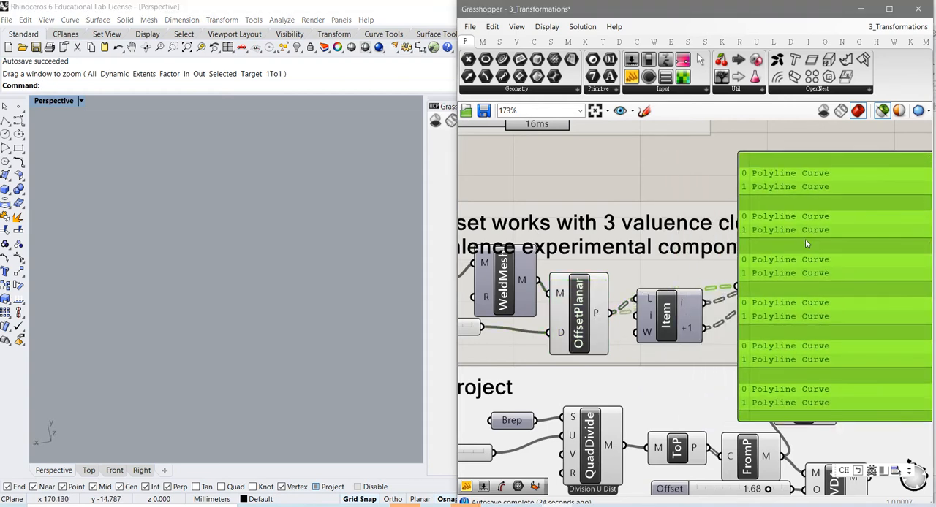
{"action": "right_click_drag", "start_coordinate": [689, 331], "coordinate": [619, 307]}
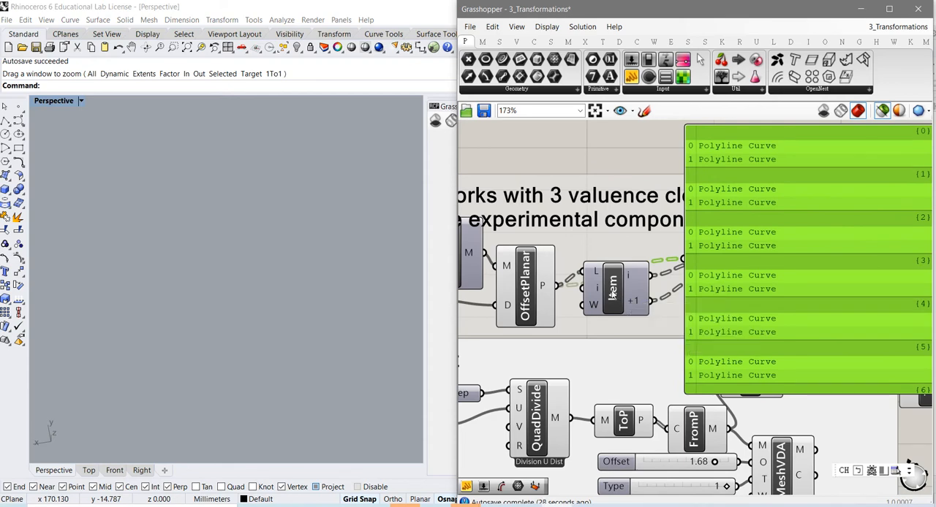
{"action": "scroll", "coordinate": [621, 295], "scroll_direction": "up", "scroll_amount": 3}
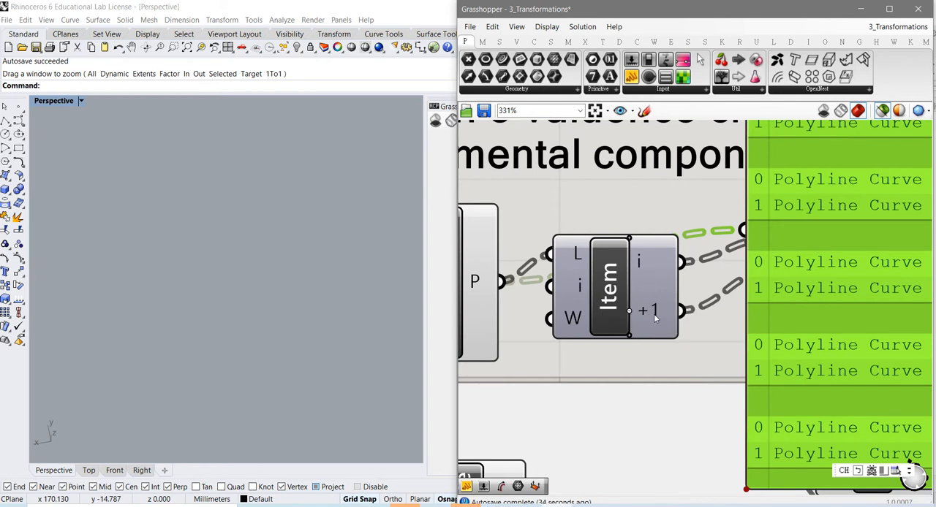
{"action": "scroll", "coordinate": [653, 315], "scroll_direction": "down", "scroll_amount": 2}
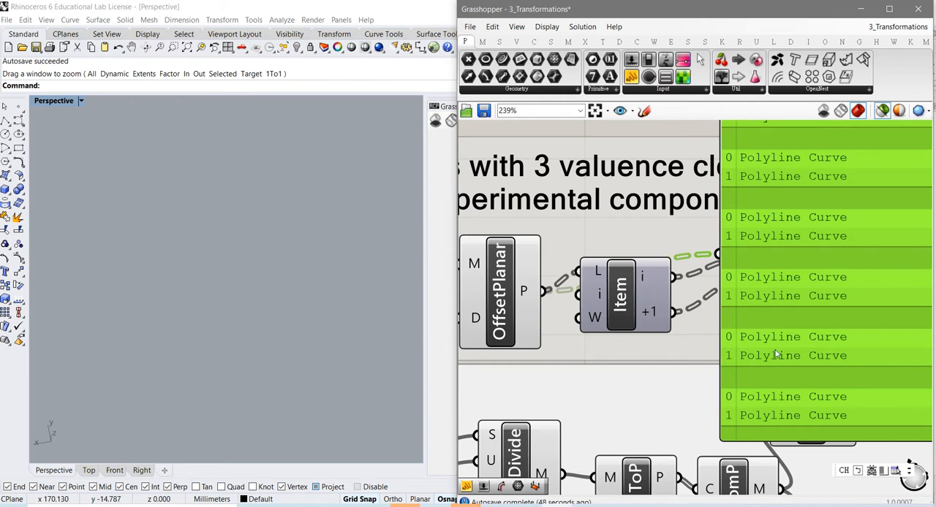
{"action": "left_click_drag", "start_coordinate": [625, 305], "coordinate": [625, 261]}
{"action": "left_click_drag", "start_coordinate": [745, 308], "coordinate": [818, 308]}
{"action": "left_click", "coordinate": [626, 251]}
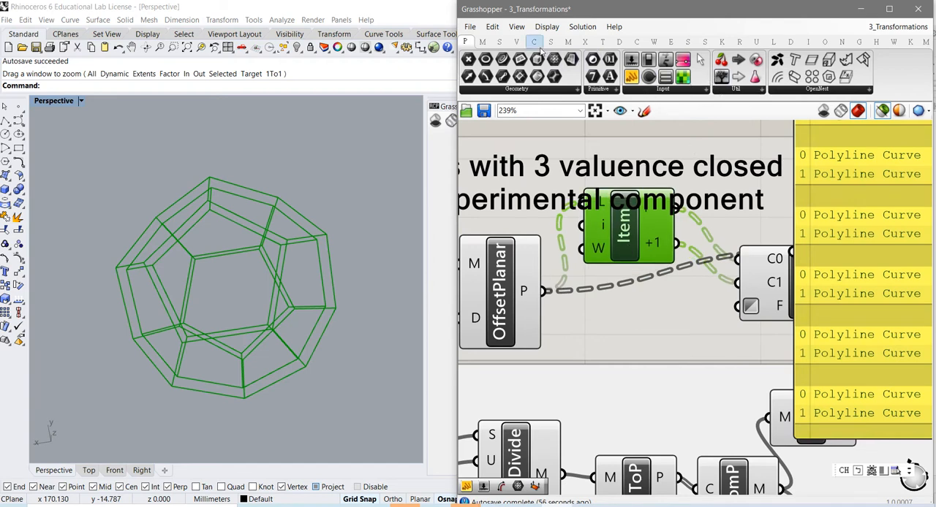
- Insert a Flip Matrix component below List Item, wire OffsetPlanar's P output through it into the Panel and review the flipped polyline lists
{"action": "left_click", "coordinate": [499, 42]}
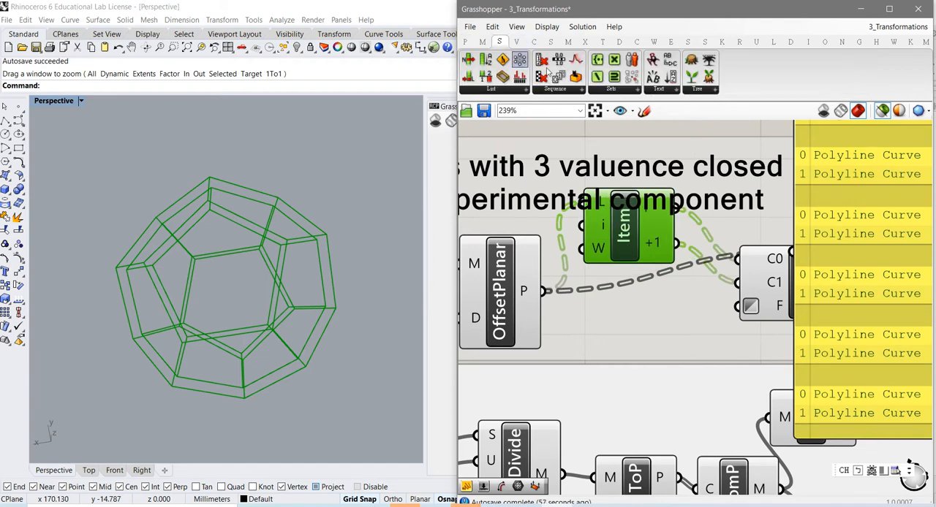
{"action": "left_click", "coordinate": [690, 89]}
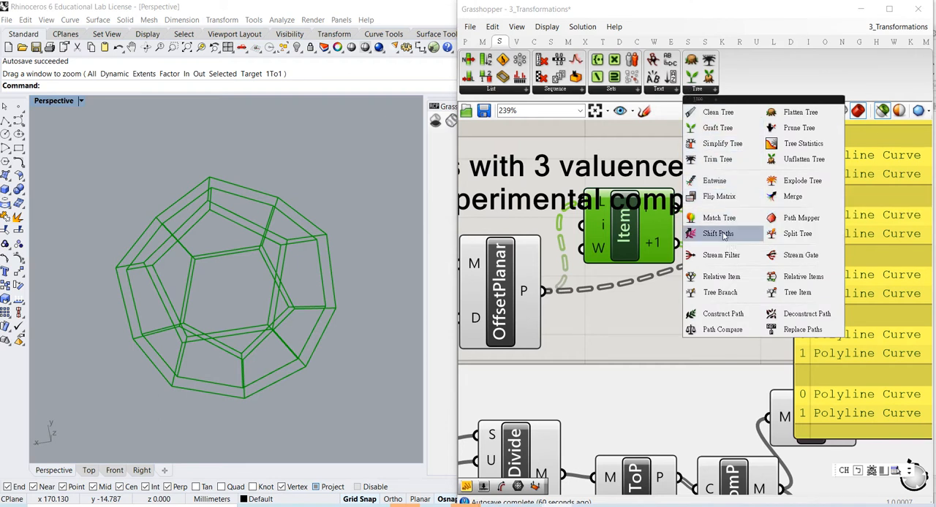
{"action": "left_click", "coordinate": [718, 196]}
{"action": "left_click", "coordinate": [601, 375]}
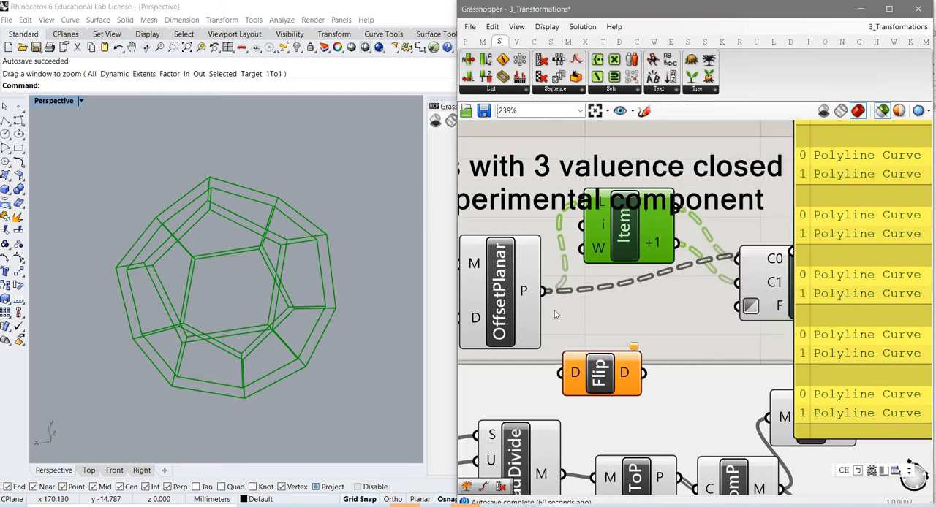
{"action": "left_click_drag", "start_coordinate": [544, 291], "coordinate": [562, 373]}
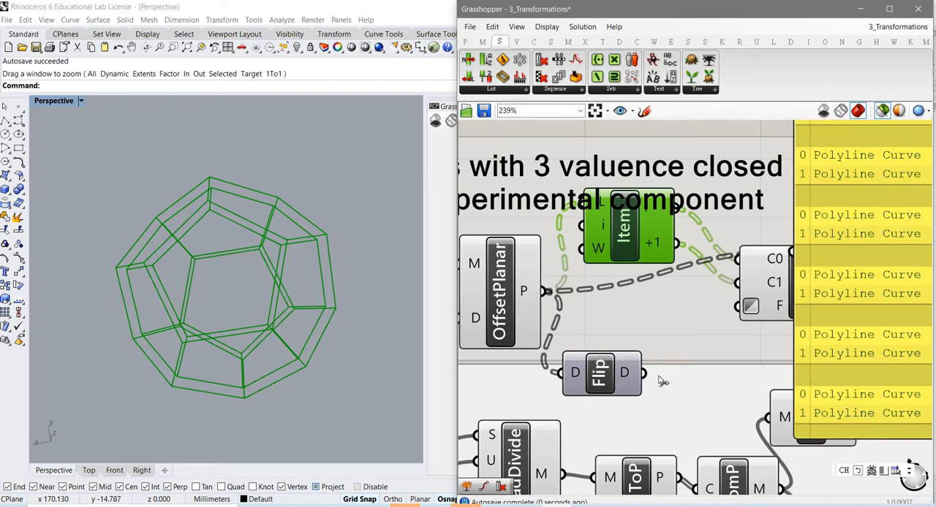
{"action": "left_click_drag", "start_coordinate": [645, 373], "coordinate": [782, 283]}
{"action": "right_click_drag", "start_coordinate": [767, 324], "coordinate": [531, 362]}
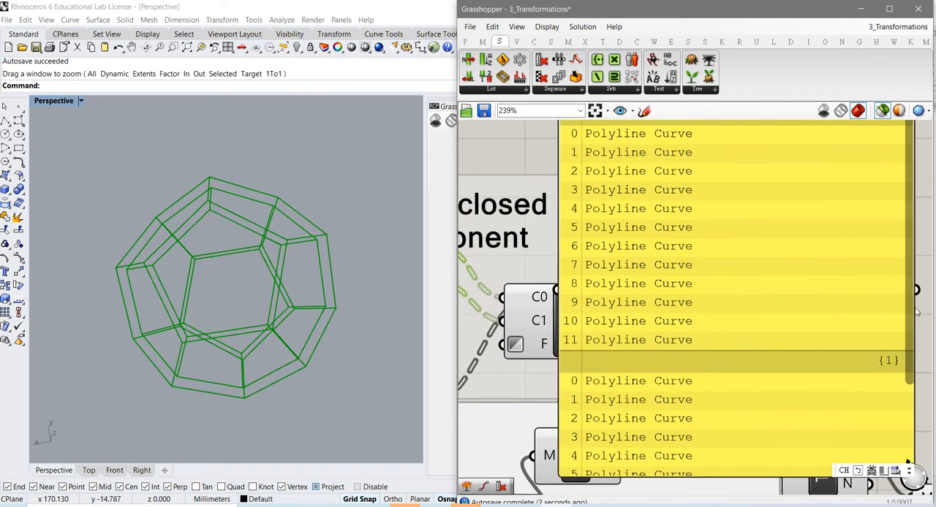
{"action": "left_click_drag", "start_coordinate": [910, 360], "coordinate": [910, 454]}
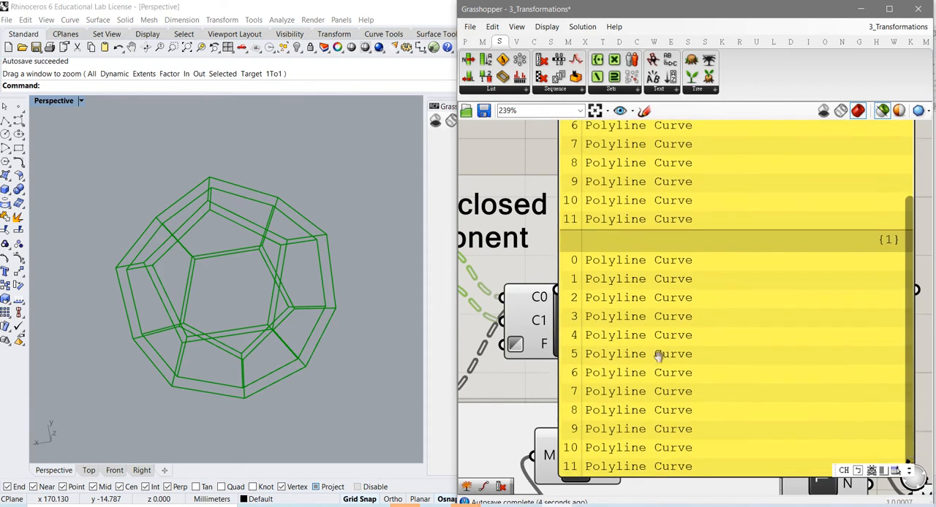
{"action": "right_click_drag", "start_coordinate": [656, 355], "coordinate": [792, 348]}
{"action": "right_click_drag", "start_coordinate": [591, 357], "coordinate": [637, 353]}
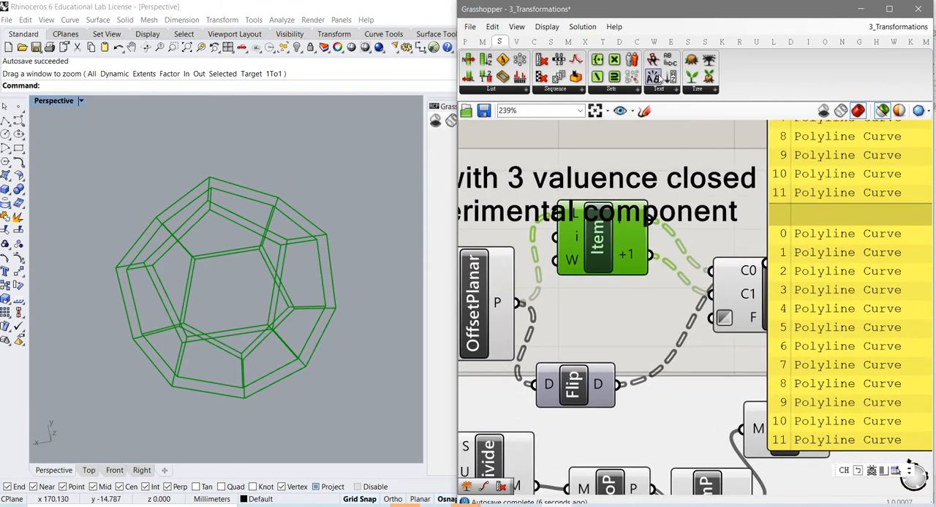
- Add an Explode Tree component beside Flip Matrix, wire Flip's D output into it and match its outputs to the branches
{"action": "left_click", "coordinate": [691, 89]}
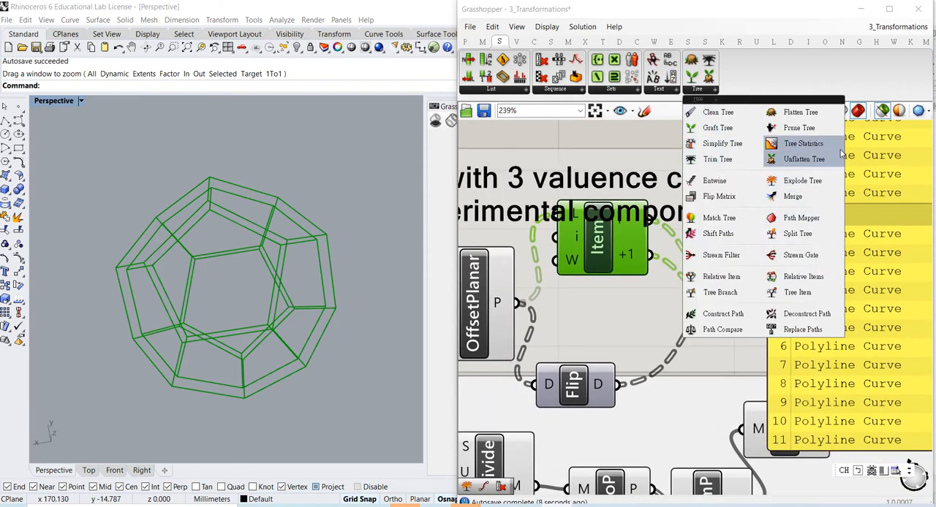
{"action": "left_click", "coordinate": [834, 186]}
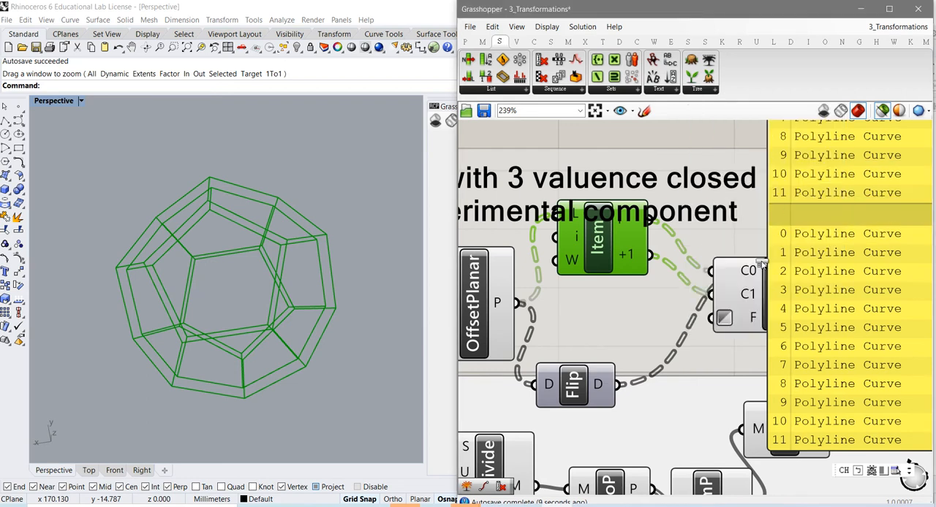
{"action": "left_click", "coordinate": [672, 405]}
{"action": "left_click_drag", "start_coordinate": [618, 385], "coordinate": [633, 403]}
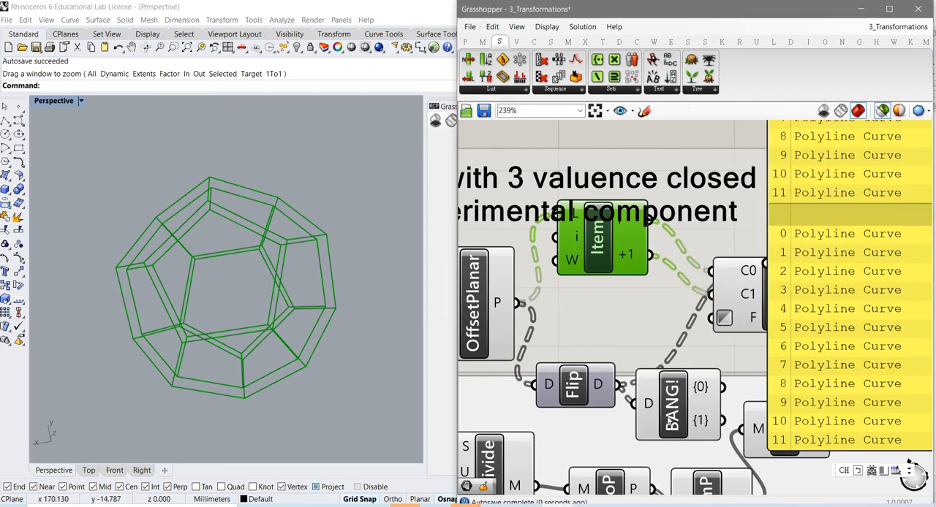
{"action": "right_click", "coordinate": [670, 415]}
{"action": "left_click", "coordinate": [711, 480]}
{"action": "left_click", "coordinate": [678, 424]}
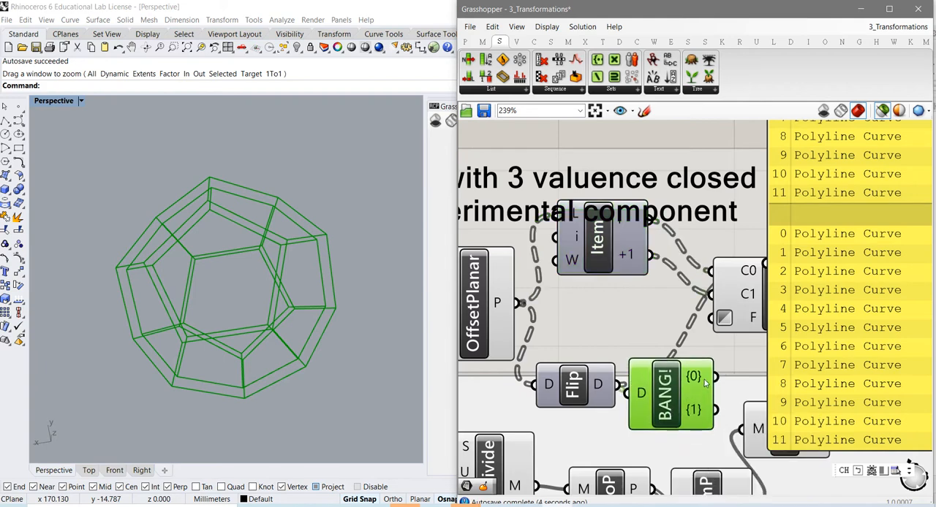
{"action": "mouse_move", "coordinate": [703, 381]}
{"action": "mouse_move", "coordinate": [696, 416]}
- Lower List Item clear of the heading text to line up with Loft, and shift Flip Matrix down level with Explode Tree
{"action": "right_click_drag", "start_coordinate": [589, 320], "coordinate": [603, 340]}
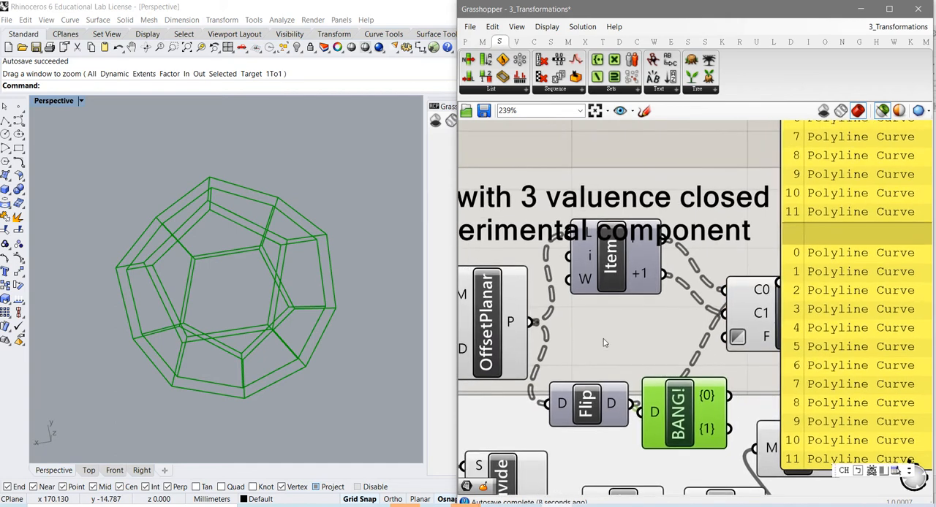
{"action": "left_click", "coordinate": [612, 269]}
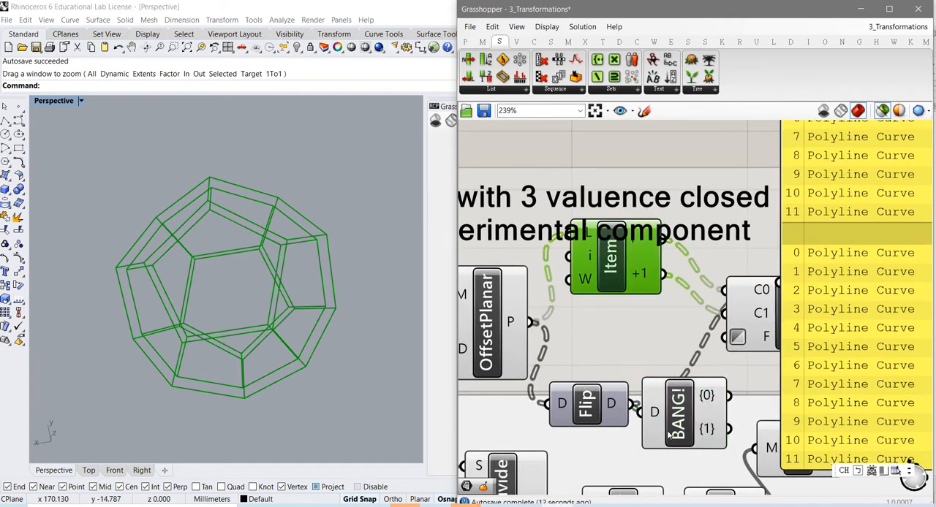
{"action": "left_click_drag", "start_coordinate": [616, 282], "coordinate": [620, 320]}
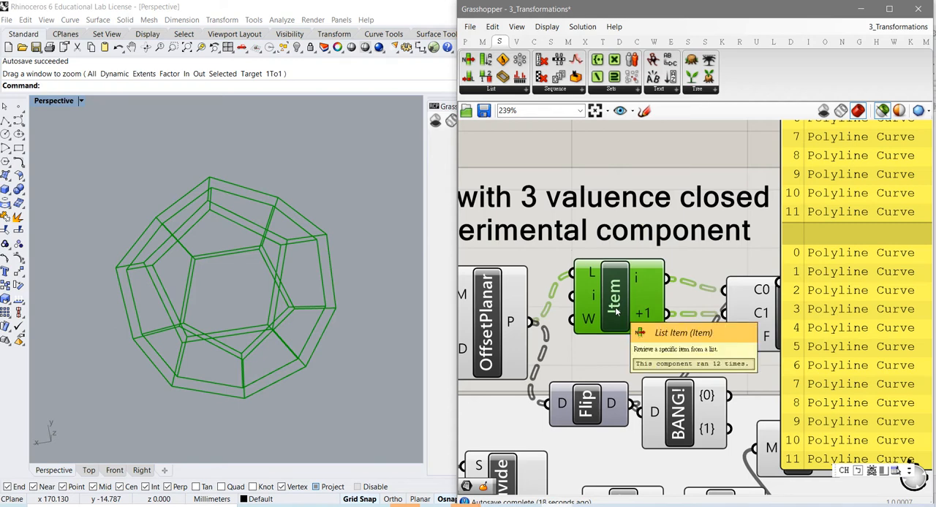
{"action": "left_click_drag", "start_coordinate": [592, 415], "coordinate": [593, 424]}
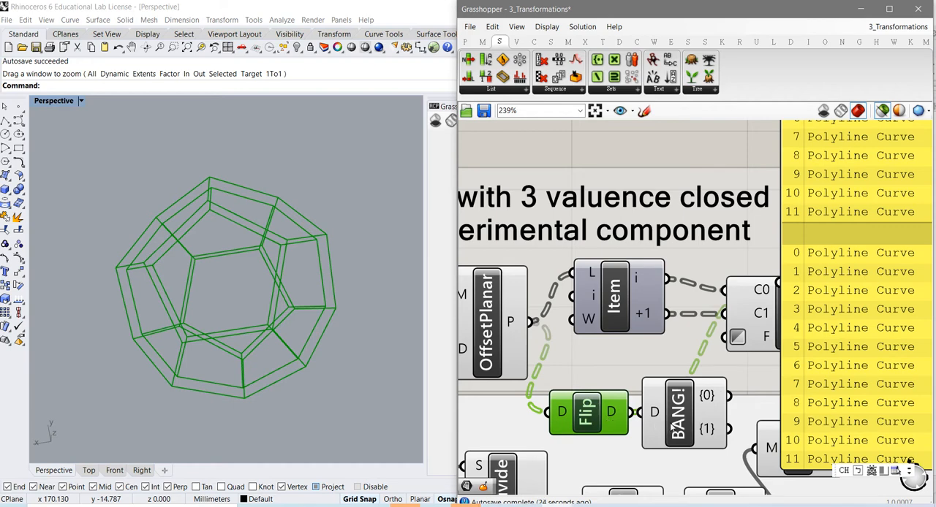
{"action": "left_click", "coordinate": [622, 313]}
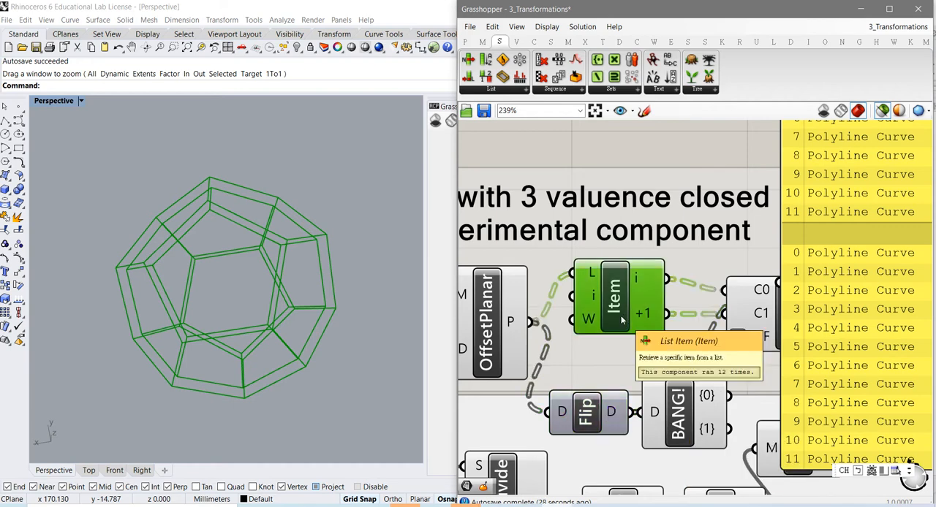
{"action": "scroll", "coordinate": [620, 312], "scroll_direction": "up", "scroll_amount": 1}
{"action": "scroll", "coordinate": [616, 313], "scroll_direction": "down", "scroll_amount": 1}
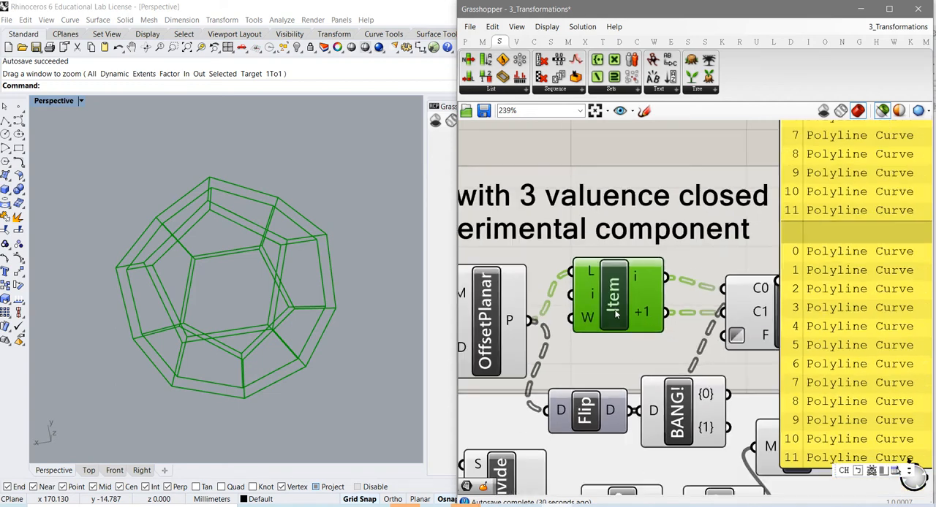
- Move Explode Tree over Flip Matrix beneath List Item, and move the Panel farther away to uncover Loft
{"action": "left_click_drag", "start_coordinate": [664, 410], "coordinate": [599, 429]}
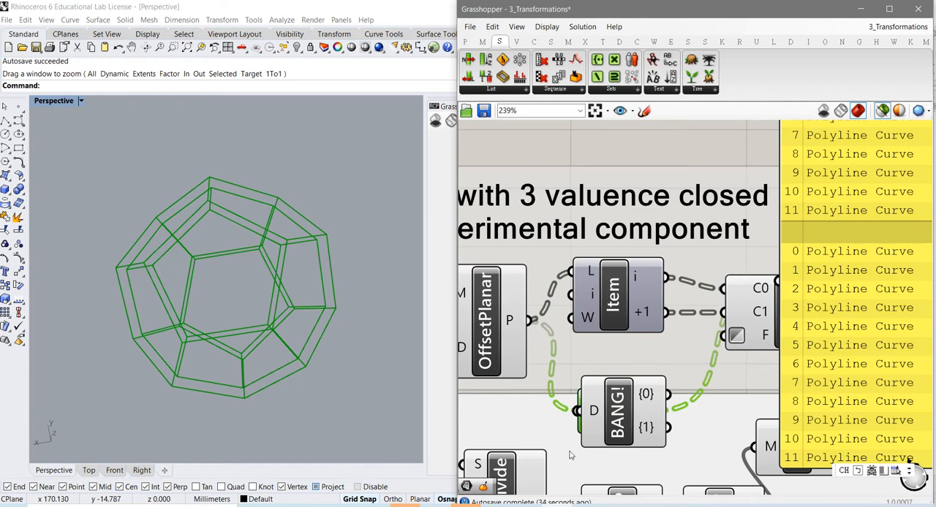
{"action": "right_click_drag", "start_coordinate": [706, 377], "coordinate": [586, 380]}
{"action": "left_click_drag", "start_coordinate": [736, 366], "coordinate": [875, 336]}
{"action": "right_click_drag", "start_coordinate": [554, 330], "coordinate": [623, 368]}
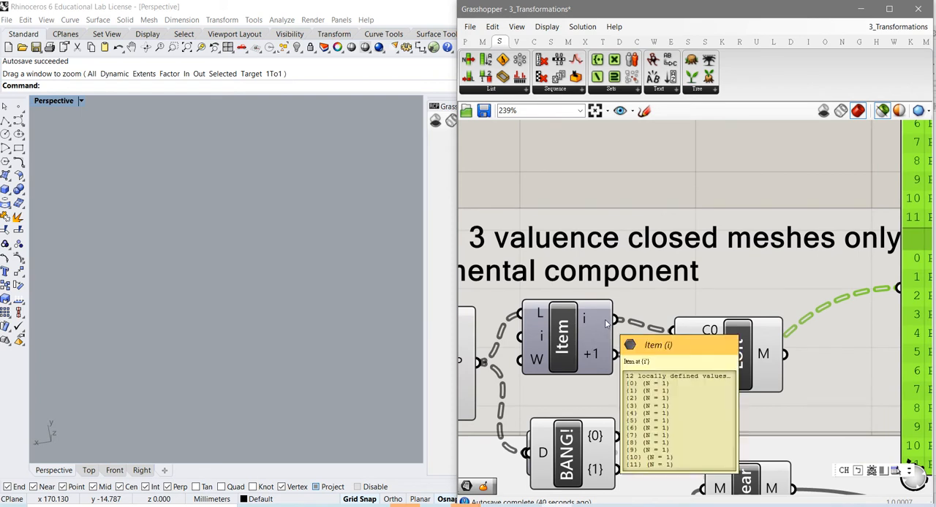
{"action": "mouse_move", "coordinate": [596, 327]}
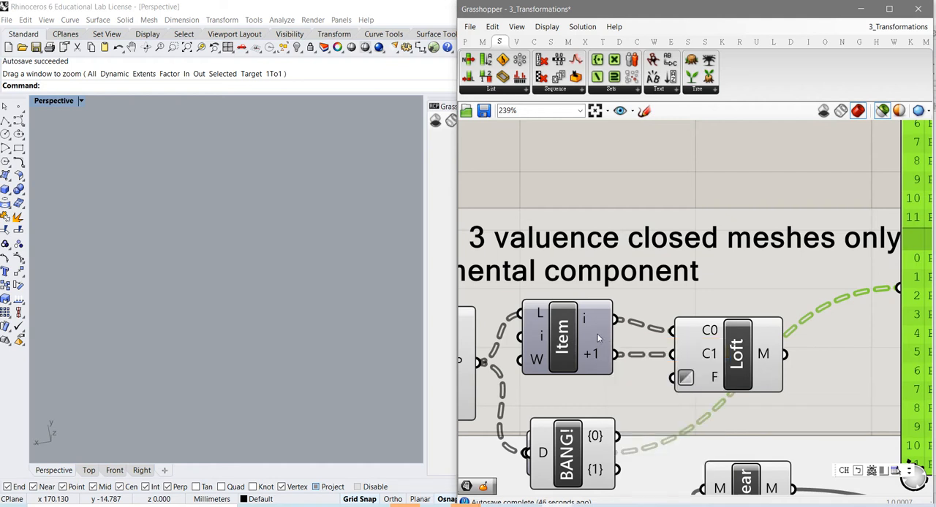
- Highlight the Loft component's mesh and examine the thickened solid from another angle
{"action": "left_click", "coordinate": [743, 356]}
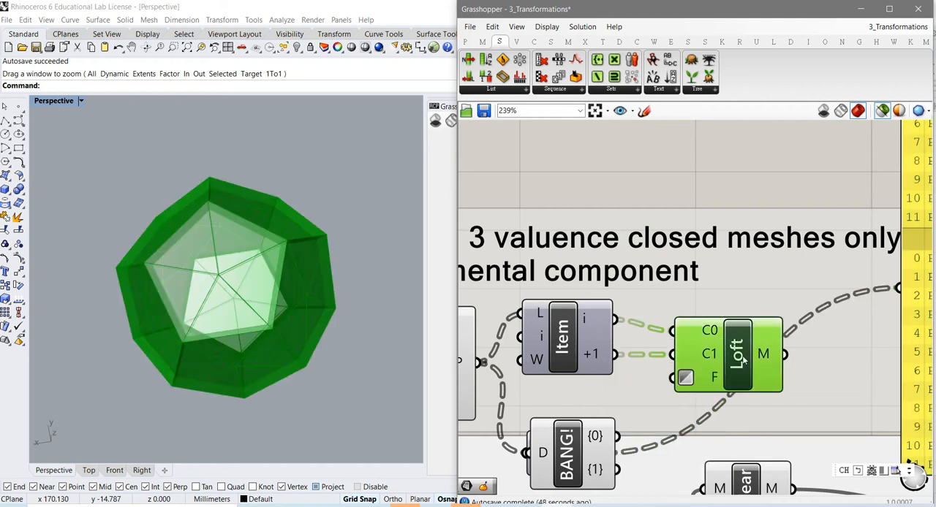
{"action": "scroll", "coordinate": [301, 335], "scroll_direction": "up", "scroll_amount": 5}
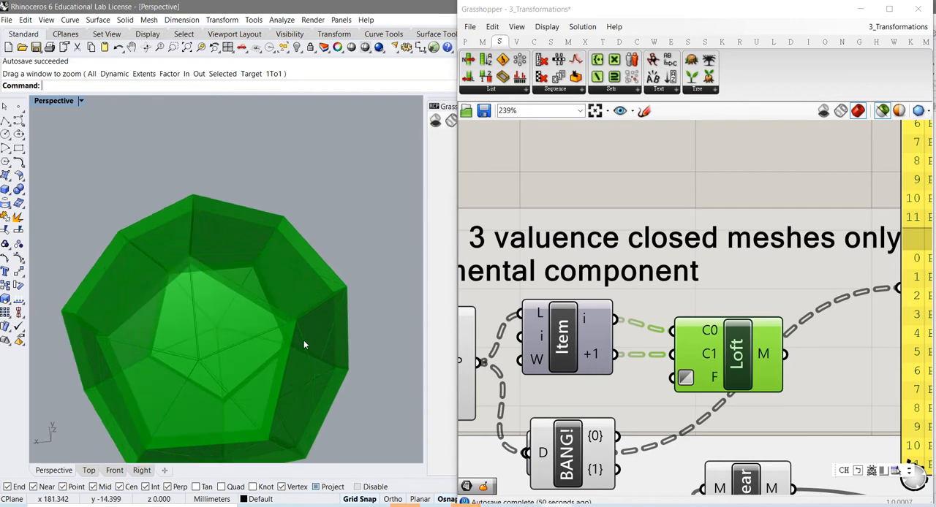
{"action": "right_click_drag", "start_coordinate": [305, 344], "coordinate": [261, 303]}
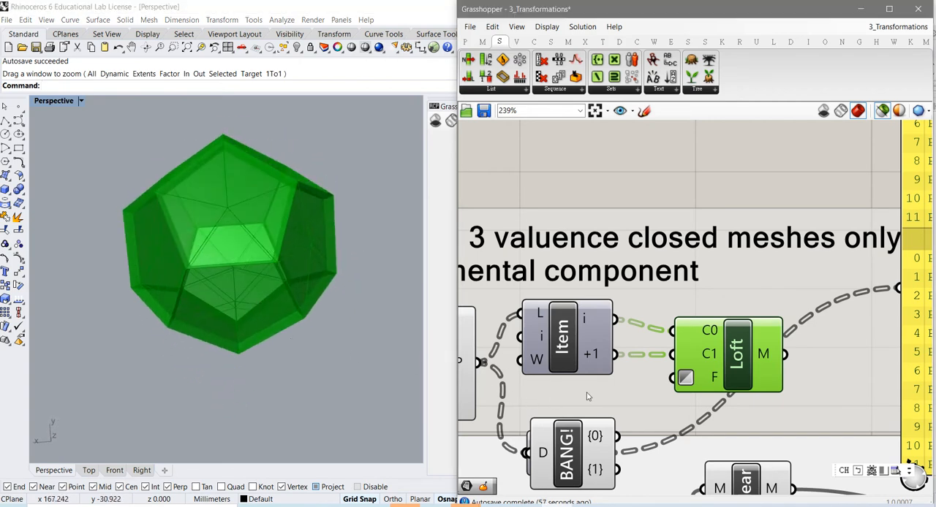
- Highlight the Brep input in the Offset and Project group and examine its curved surface from several angles
{"action": "right_click_drag", "start_coordinate": [587, 396], "coordinate": [703, 306]}
{"action": "right_click_drag", "start_coordinate": [617, 355], "coordinate": [621, 349]}
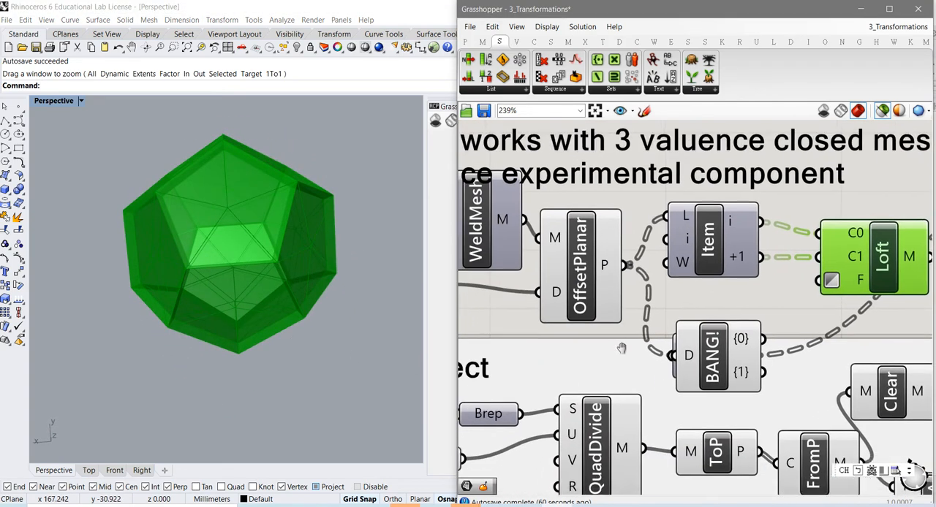
{"action": "scroll", "coordinate": [621, 349], "scroll_direction": "down", "scroll_amount": 4}
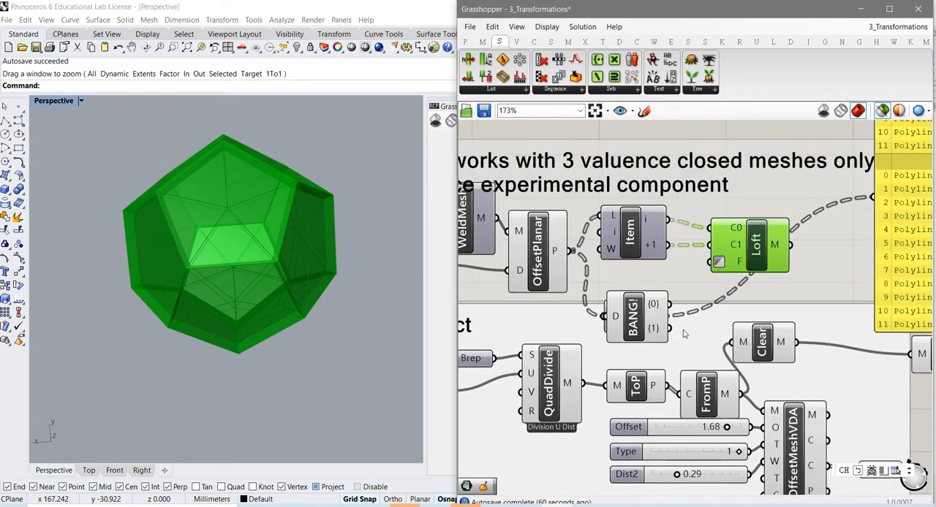
{"action": "right_click_drag", "start_coordinate": [632, 332], "coordinate": [732, 315]}
{"action": "right_click_drag", "start_coordinate": [665, 316], "coordinate": [735, 289]}
{"action": "right_click_drag", "start_coordinate": [643, 327], "coordinate": [697, 315]}
{"action": "left_click", "coordinate": [691, 314]}
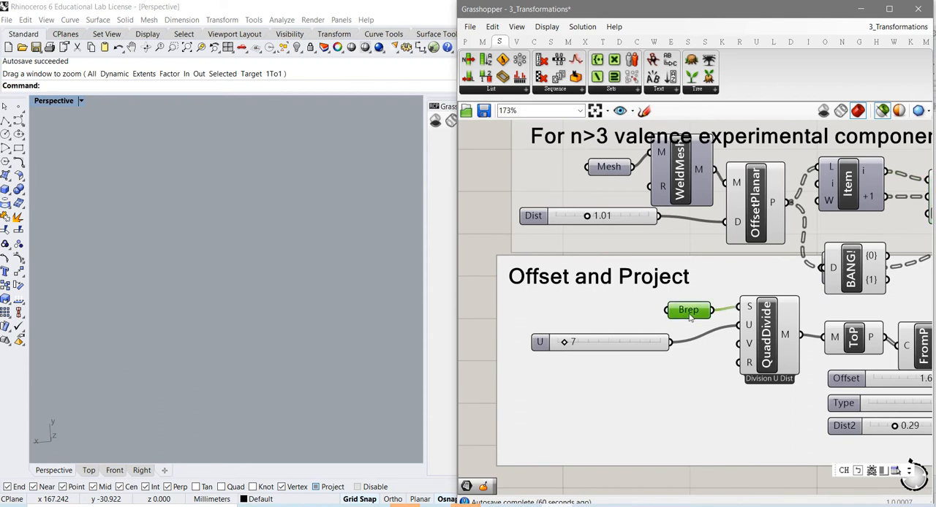
{"action": "scroll", "coordinate": [267, 322], "scroll_direction": "down", "scroll_amount": 5}
{"action": "scroll", "coordinate": [282, 344], "scroll_direction": "up", "scroll_amount": 5}
{"action": "mouse_move", "coordinate": [285, 349]}
{"action": "right_mouse_down"}
{"action": "mouse_move", "coordinate": [284, 288]}
{"action": "mouse_move", "coordinate": [266, 309]}
{"action": "mouse_move", "coordinate": [194, 309]}
{"action": "right_mouse_up"}
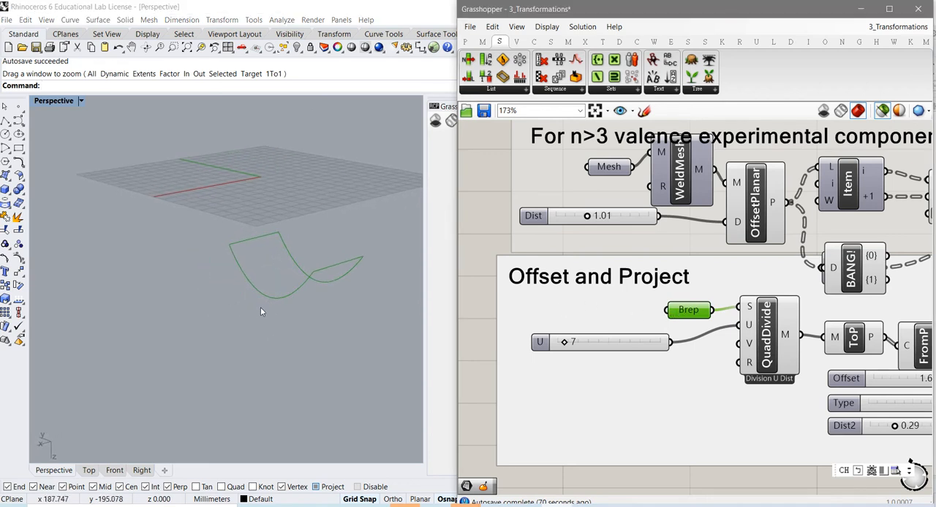
{"action": "right_click_drag", "start_coordinate": [260, 313], "coordinate": [284, 335]}
{"action": "right_click", "coordinate": [283, 334]}
{"action": "scroll", "coordinate": [290, 327], "scroll_direction": "up", "scroll_amount": 6}
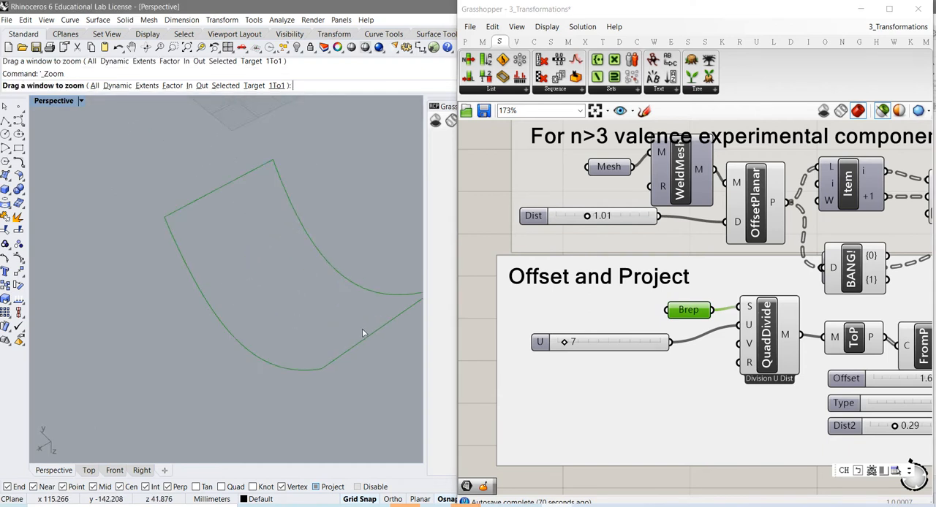
{"action": "right_click_drag", "start_coordinate": [363, 329], "coordinate": [324, 275]}
{"action": "mouse_move", "coordinate": [684, 311]}
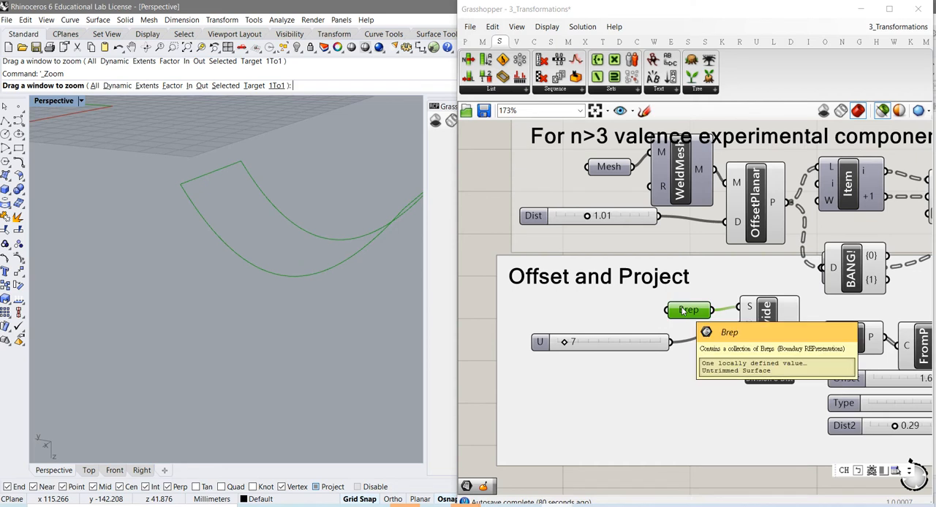
{"action": "right_click_drag", "start_coordinate": [309, 303], "coordinate": [167, 323]}
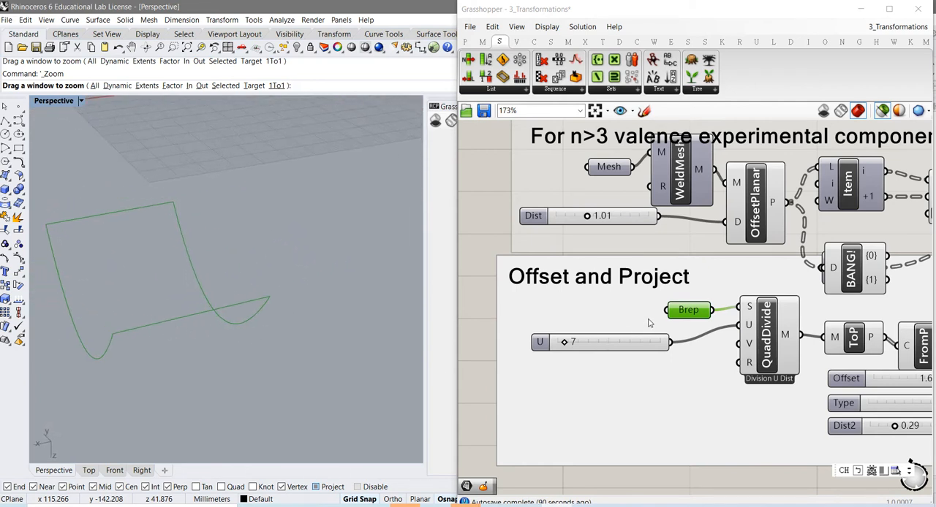
- Switch on the Brep's preview and turn off the selected-only preview filter to inspect the shaded surface
{"action": "right_click", "coordinate": [693, 314]}
{"action": "left_click", "coordinate": [726, 296]}
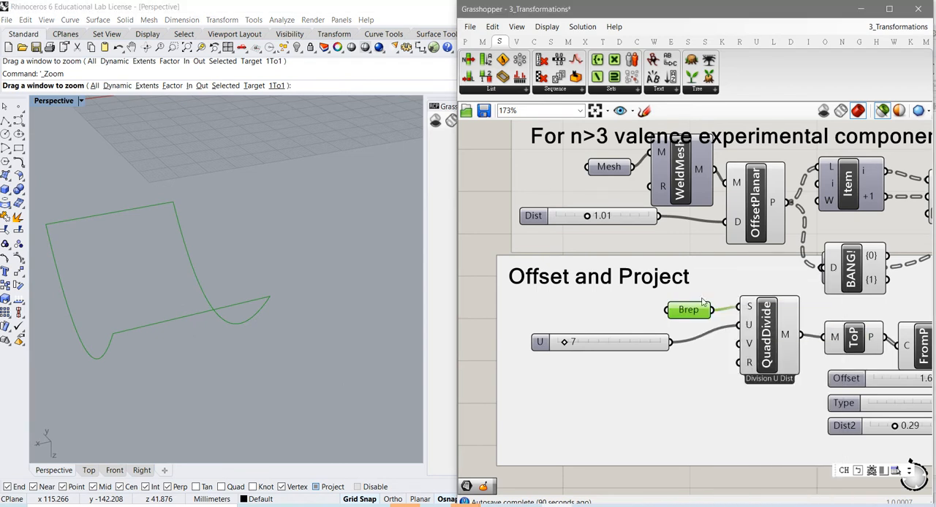
{"action": "left_click", "coordinate": [482, 360]}
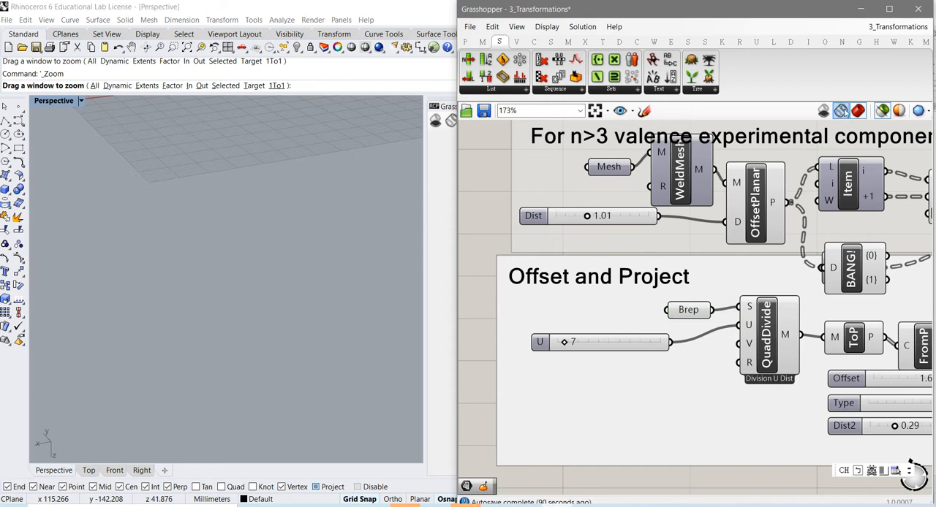
{"action": "left_click", "coordinate": [882, 111]}
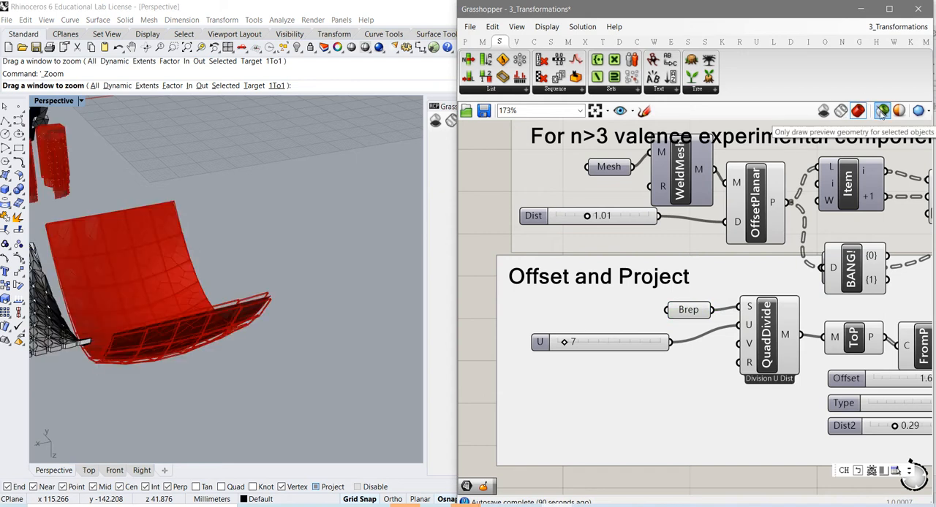
{"action": "right_click_drag", "start_coordinate": [240, 351], "coordinate": [212, 373]}
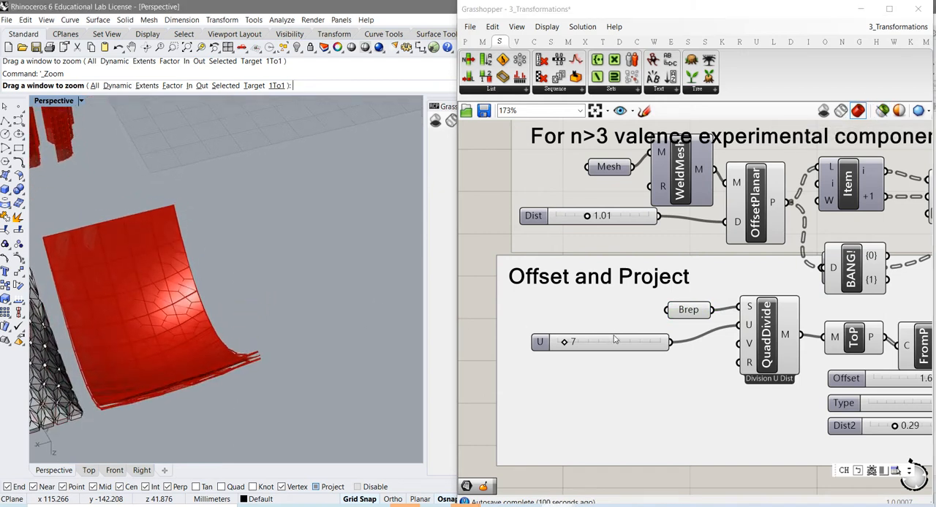
- Switch off the Brep's preview and limit previews to selected objects again
{"action": "right_click", "coordinate": [686, 313]}
{"action": "left_click", "coordinate": [721, 296]}
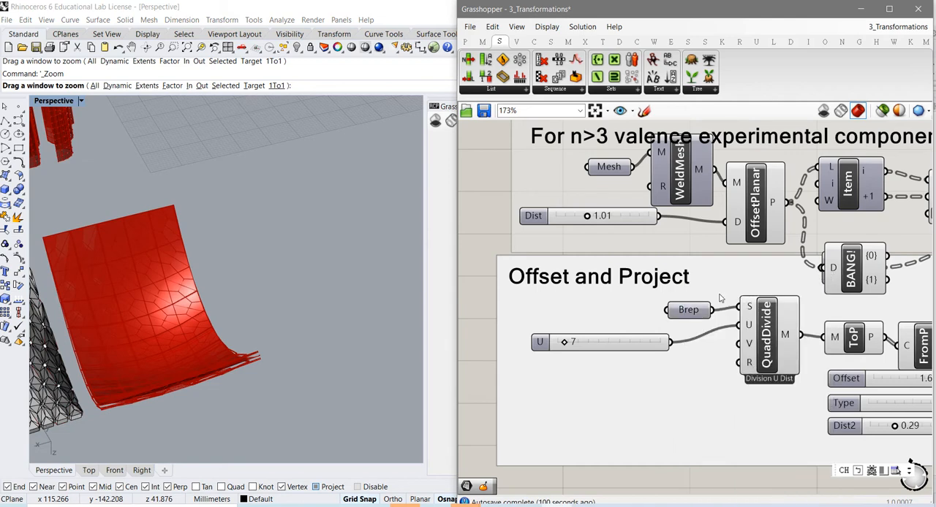
{"action": "left_click", "coordinate": [882, 111]}
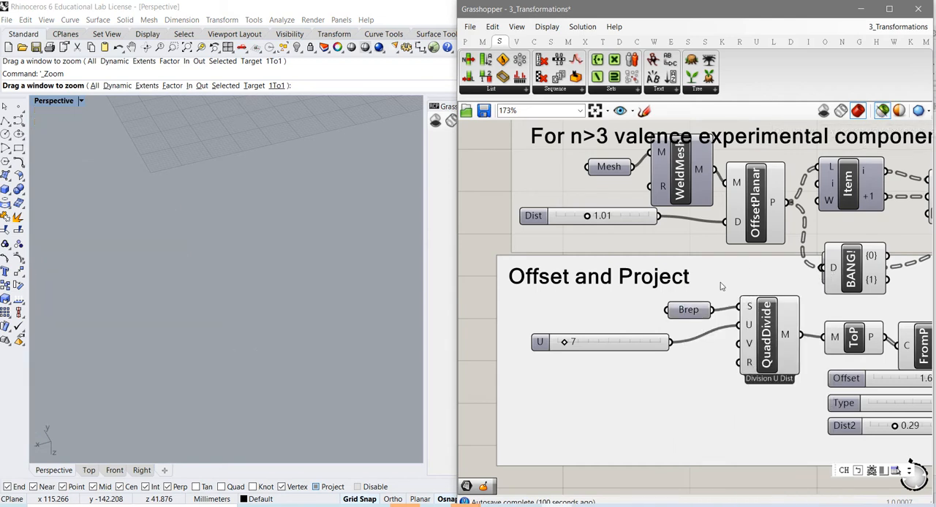
- Highlight the Brep surface and the QuadDivide mesh in turn, and examine the quad divisions up close
{"action": "left_click", "coordinate": [693, 311]}
{"action": "right_click_drag", "start_coordinate": [317, 367], "coordinate": [209, 345]}
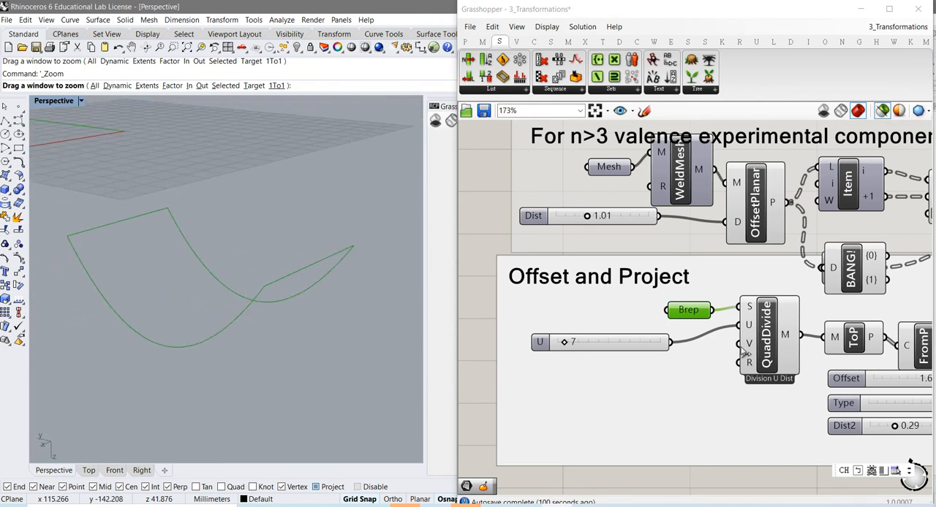
{"action": "left_click", "coordinate": [771, 343]}
{"action": "mouse_move", "coordinate": [182, 352]}
{"action": "right_mouse_down"}
{"action": "mouse_move", "coordinate": [208, 332]}
{"action": "mouse_move", "coordinate": [209, 354]}
{"action": "mouse_move", "coordinate": [234, 339]}
{"action": "mouse_move", "coordinate": [212, 343]}
{"action": "right_mouse_up"}
{"action": "scroll", "coordinate": [210, 346], "scroll_direction": "up", "scroll_amount": 2}
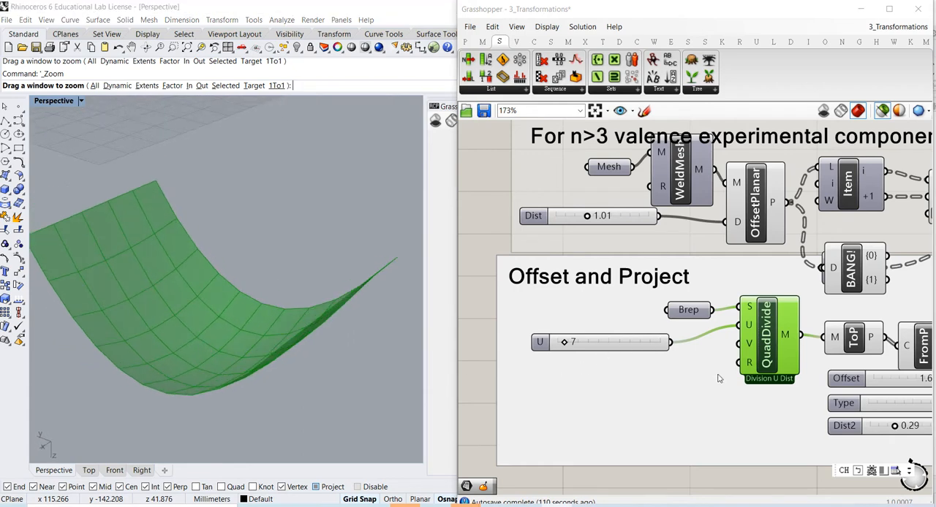
- Highlight the ToP polylines, and raise the FromP component into line with ToP, leaving its mesh highlighted
{"action": "right_click_drag", "start_coordinate": [715, 374], "coordinate": [588, 374]}
{"action": "right_click_drag", "start_coordinate": [722, 373], "coordinate": [678, 373]}
{"action": "left_click", "coordinate": [698, 345]}
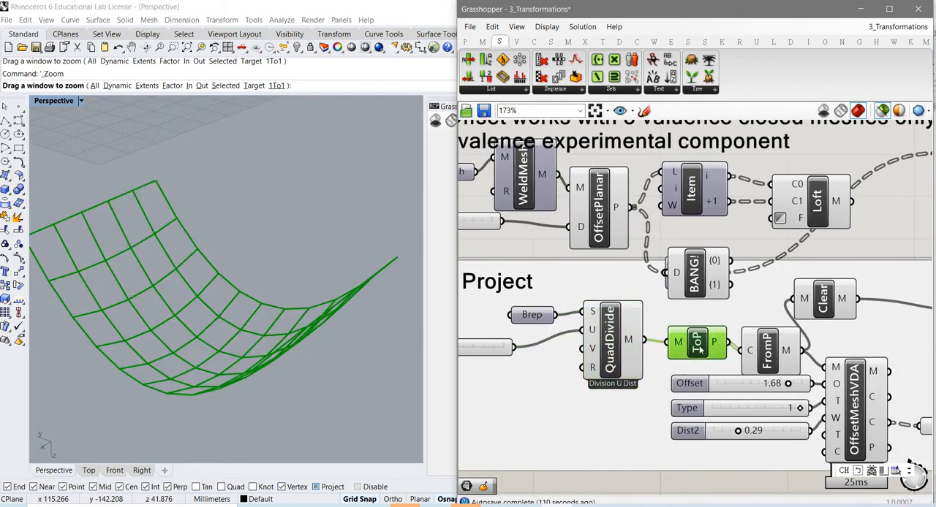
{"action": "right_click_drag", "start_coordinate": [525, 413], "coordinate": [512, 405]}
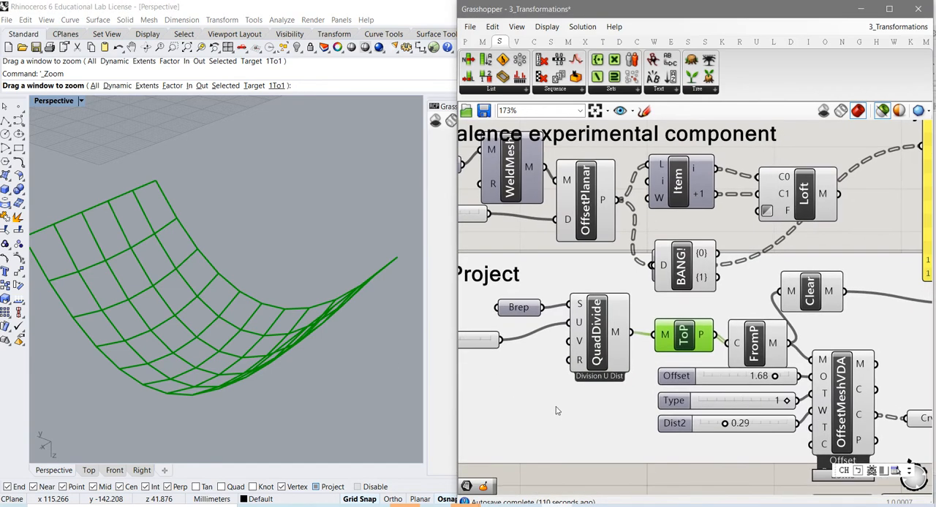
{"action": "right_click_drag", "start_coordinate": [661, 406], "coordinate": [600, 393]}
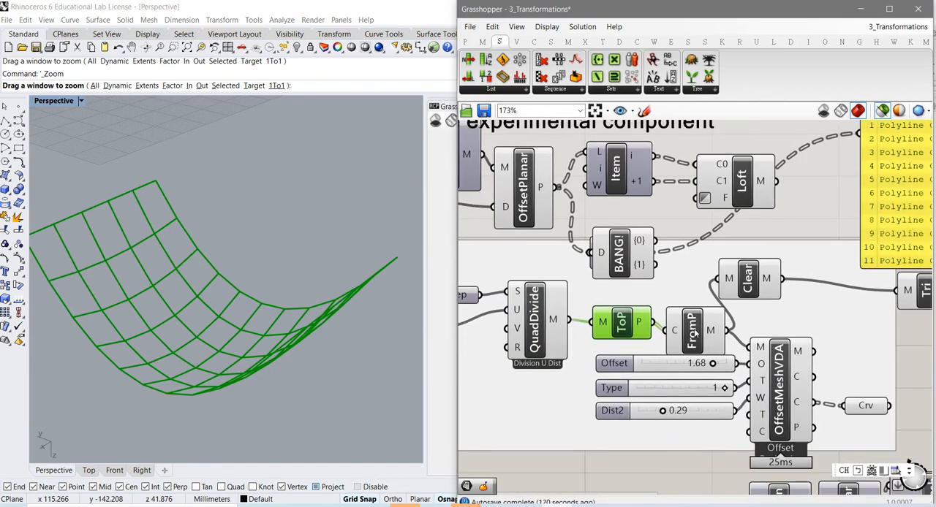
{"action": "left_click_drag", "start_coordinate": [694, 332], "coordinate": [694, 316]}
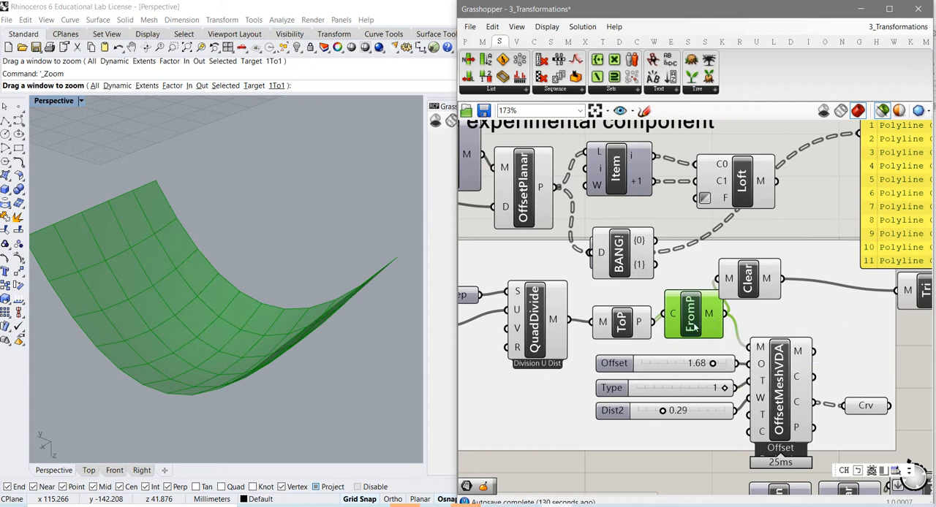
- Space out the ToP, FromP and Clear components so the chain following QuadDivide reads clearly
{"action": "left_click_drag", "start_coordinate": [695, 328], "coordinate": [692, 337]}
{"action": "left_click_drag", "start_coordinate": [630, 331], "coordinate": [622, 330]}
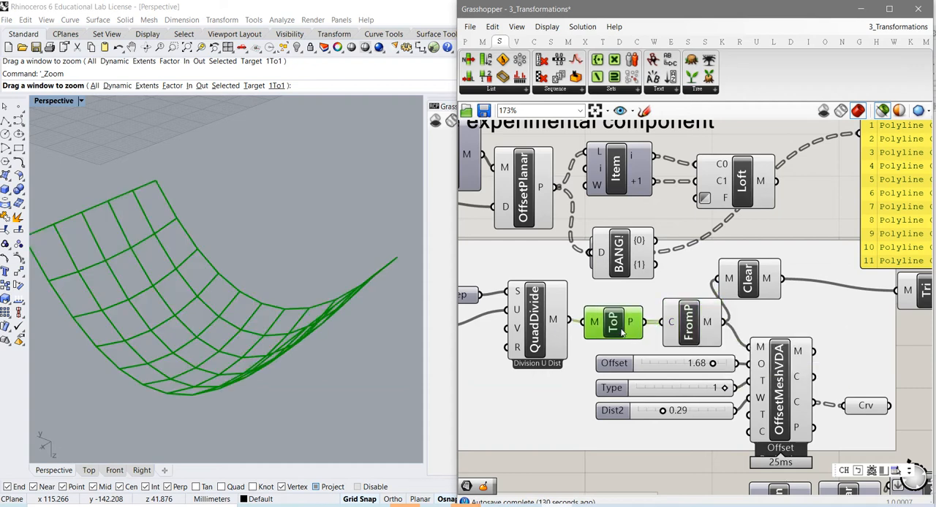
{"action": "left_click", "coordinate": [539, 341]}
{"action": "left_click_drag", "start_coordinate": [688, 334], "coordinate": [681, 333]}
{"action": "left_click_drag", "start_coordinate": [749, 294], "coordinate": [757, 294]}
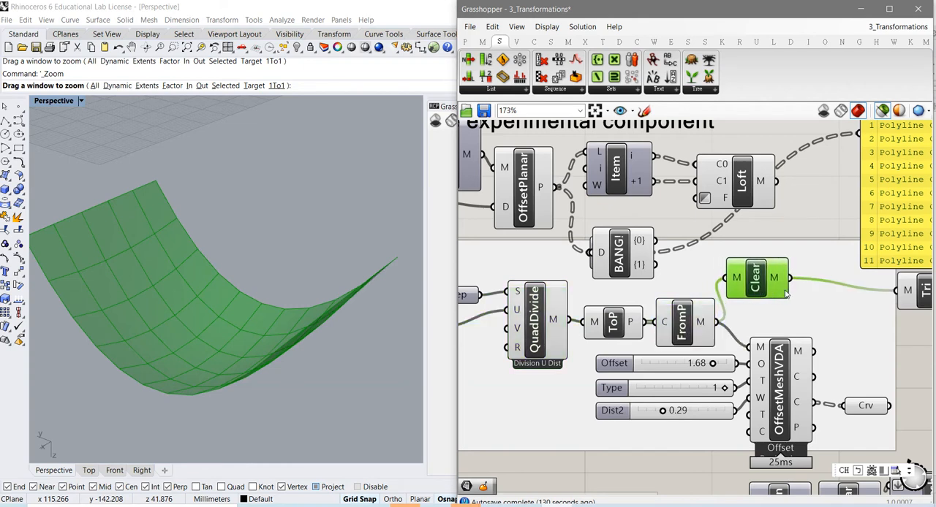
- Highlight the Tri component's triangulated mesh and inspect the surface from above
{"action": "right_click_drag", "start_coordinate": [786, 292], "coordinate": [729, 304]}
{"action": "left_click", "coordinate": [869, 307]}
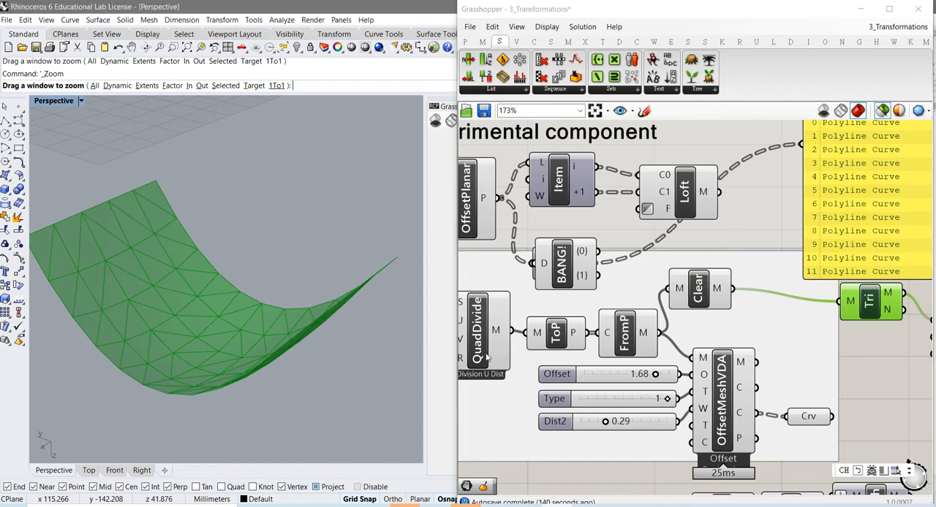
{"action": "right_click_drag", "start_coordinate": [820, 377], "coordinate": [717, 371]}
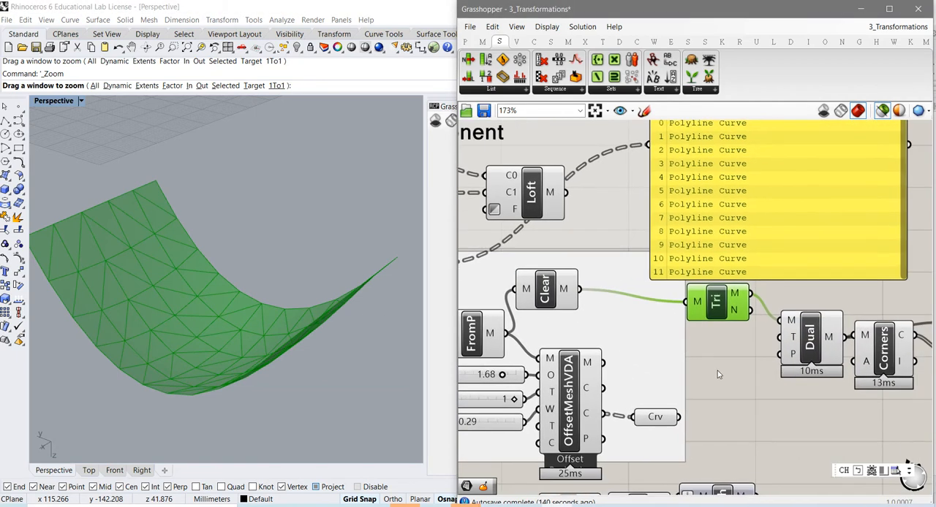
{"action": "scroll", "coordinate": [720, 372], "scroll_direction": "down", "scroll_amount": 1}
{"action": "right_click_drag", "start_coordinate": [212, 338], "coordinate": [245, 335]}
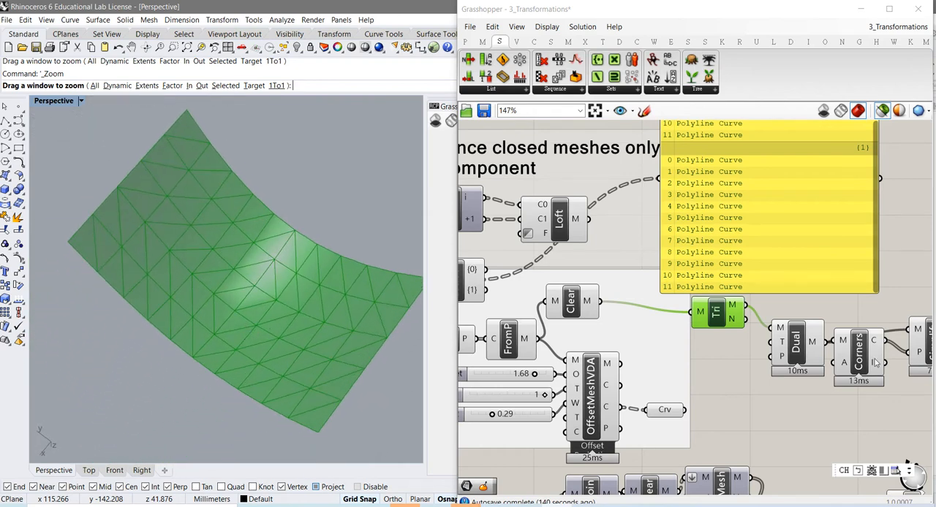
- Highlight the Dual and Tri meshes alternately to compare the polygonal cells with the triangulation they derive from
{"action": "left_click", "coordinate": [802, 354]}
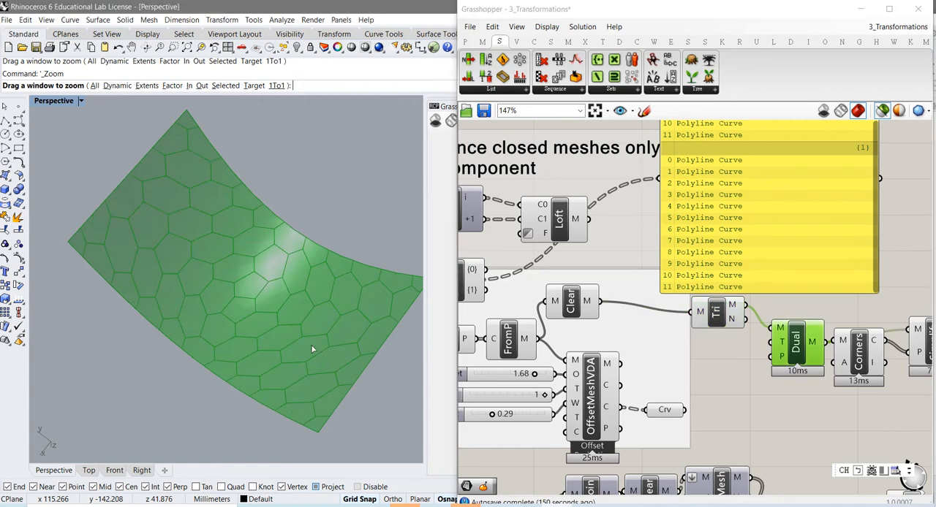
{"action": "right_click_drag", "start_coordinate": [313, 349], "coordinate": [307, 367]}
{"action": "scroll", "coordinate": [303, 363], "scroll_direction": "up", "scroll_amount": 2}
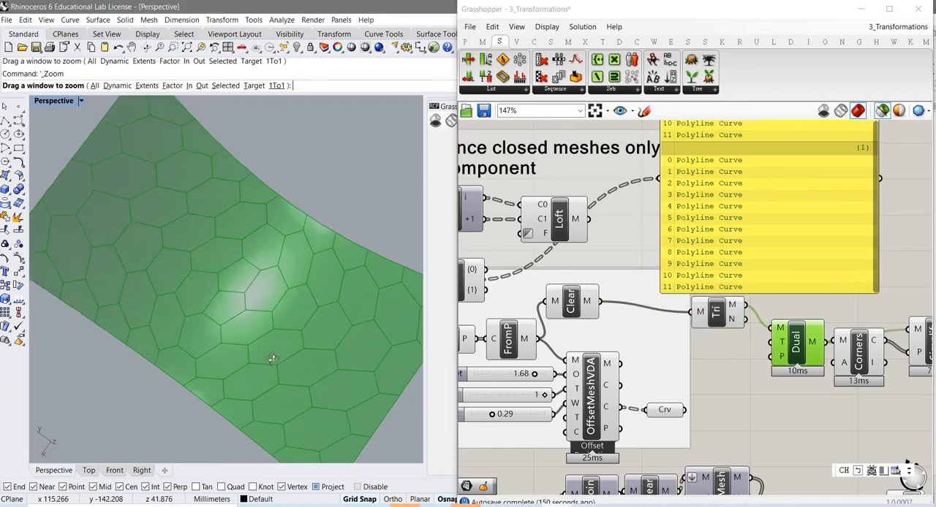
{"action": "left_click", "coordinate": [720, 320]}
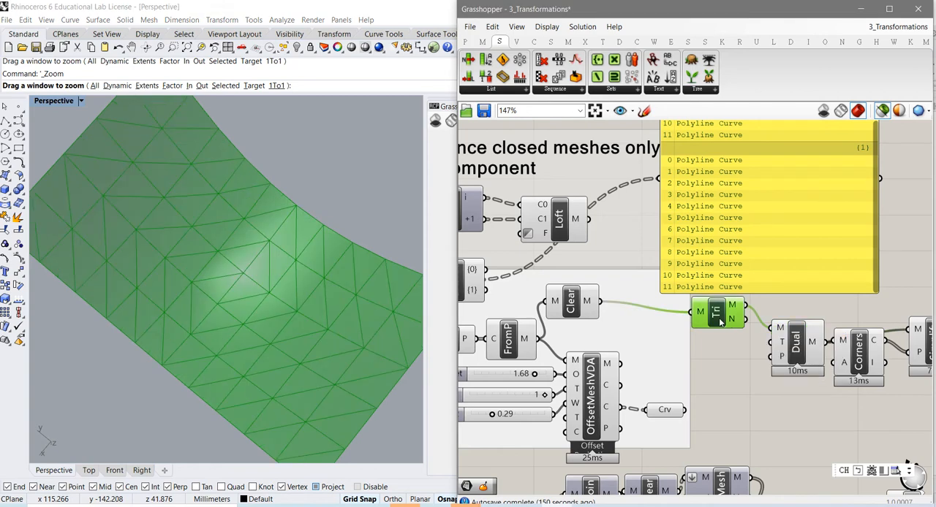
{"action": "left_click", "coordinate": [795, 349]}
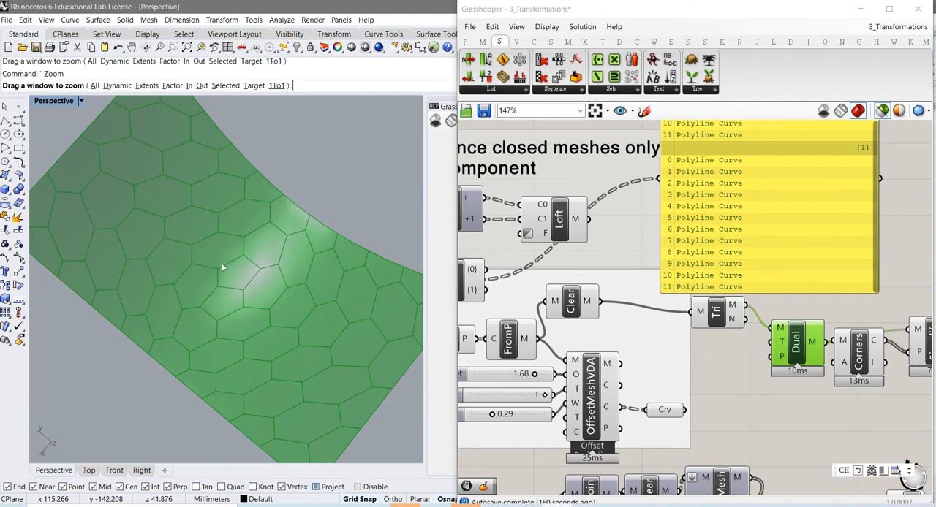
{"action": "left_click", "coordinate": [723, 320]}
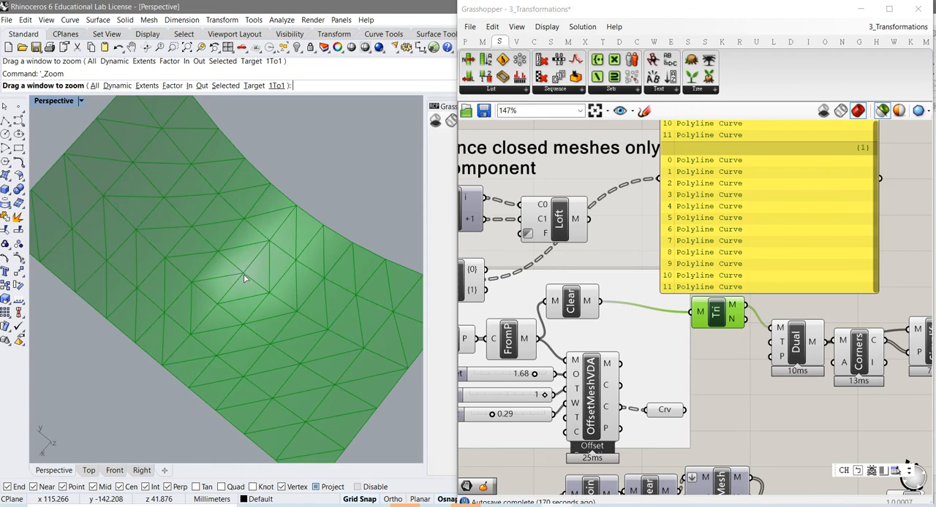
{"action": "left_click", "coordinate": [800, 349]}
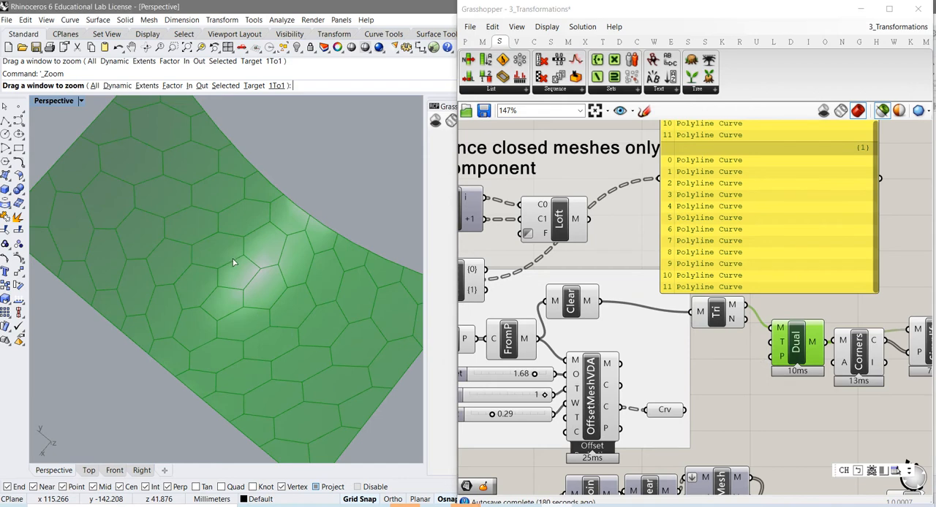
{"action": "left_click", "coordinate": [718, 316]}
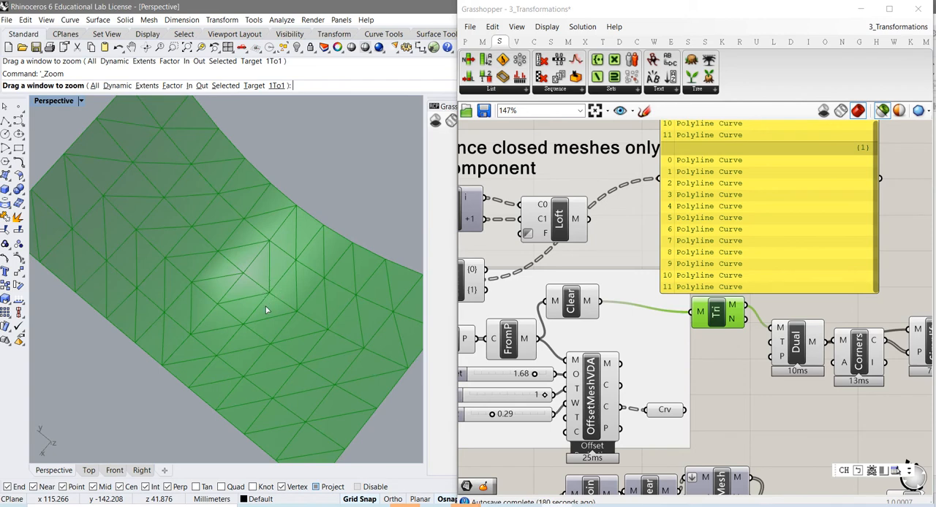
{"action": "left_click", "coordinate": [797, 353]}
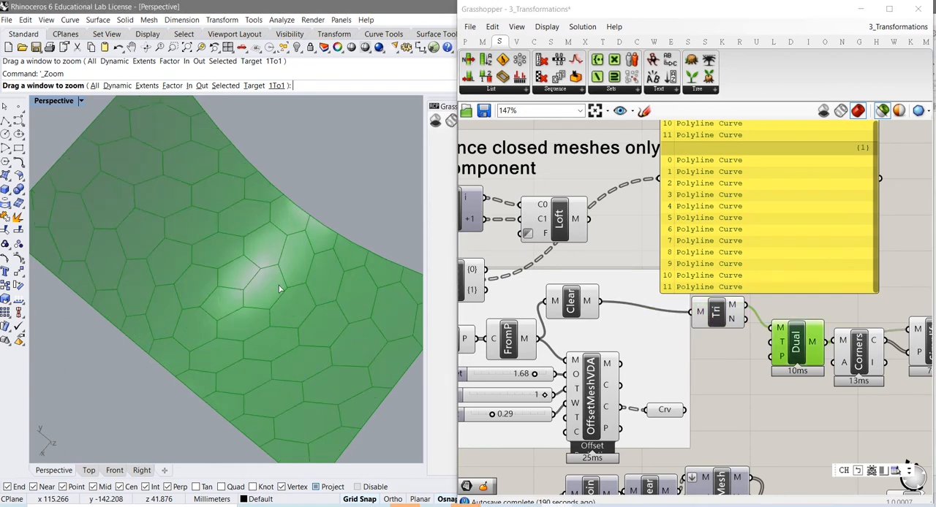
{"action": "scroll", "coordinate": [272, 336], "scroll_direction": "down", "scroll_amount": 2}
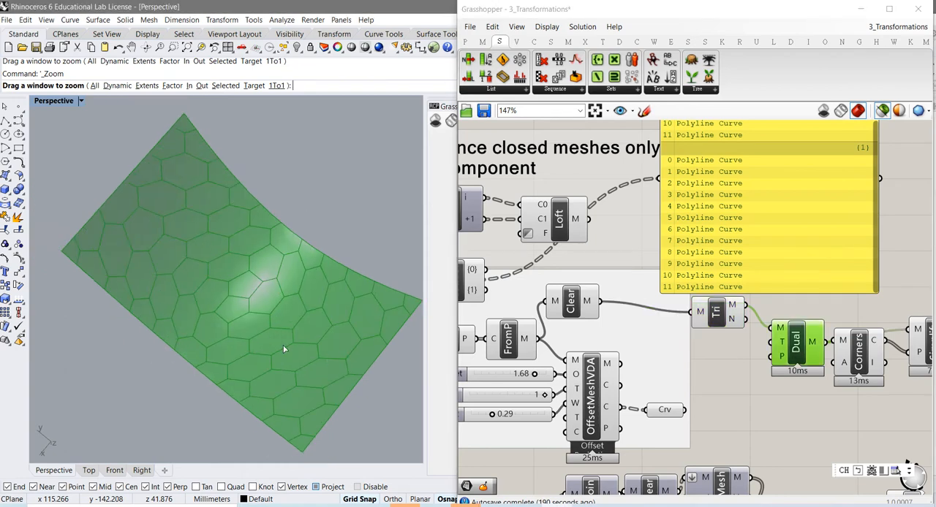
- Highlight the Tri mesh and examine up close how its triangles meet at the interior vertices
{"action": "left_click", "coordinate": [718, 319]}
{"action": "right_click_drag", "start_coordinate": [307, 351], "coordinate": [154, 342]}
{"action": "scroll", "coordinate": [300, 356], "scroll_direction": "up", "scroll_amount": 4}
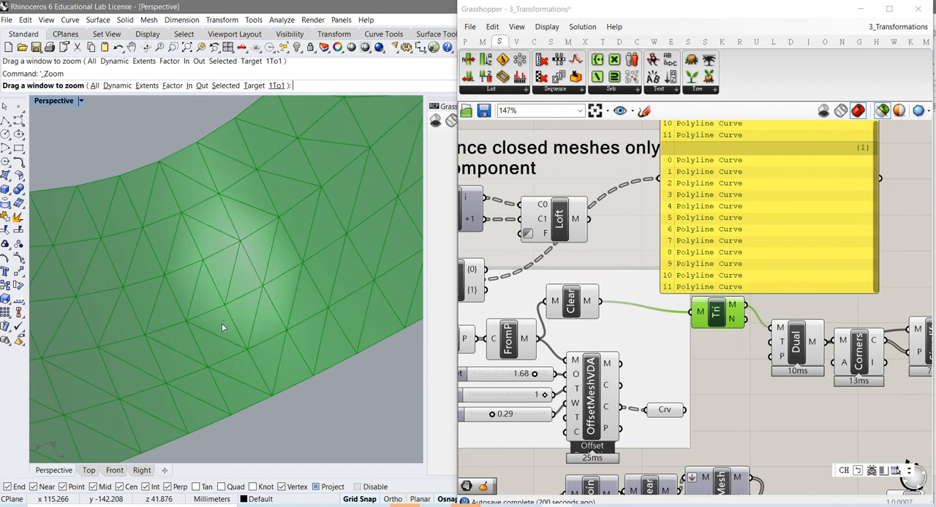
{"action": "right_click_drag", "start_coordinate": [223, 325], "coordinate": [229, 338]}
{"action": "scroll", "coordinate": [224, 332], "scroll_direction": "down", "scroll_amount": 6}
{"action": "scroll", "coordinate": [225, 333], "scroll_direction": "up", "scroll_amount": 6}
{"action": "scroll", "coordinate": [224, 332], "scroll_direction": "up", "scroll_amount": 3}
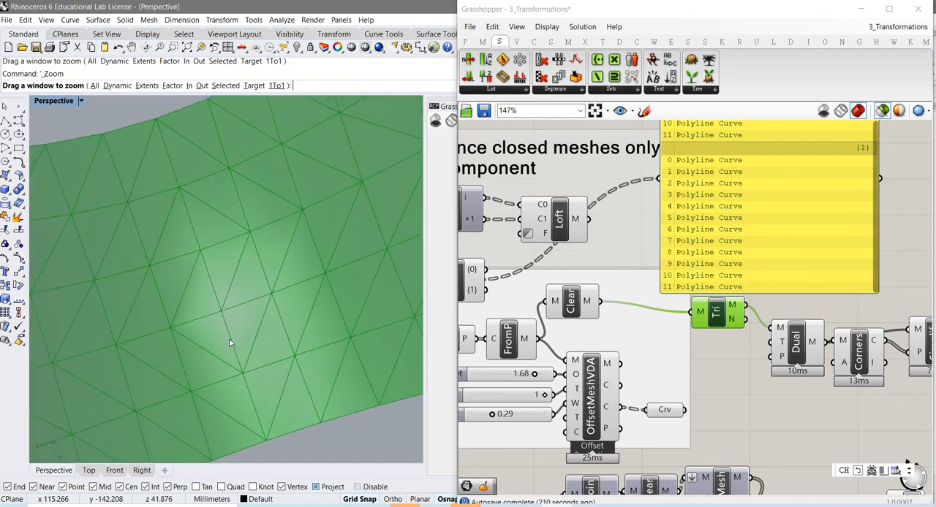
{"action": "scroll", "coordinate": [229, 339], "scroll_direction": "down", "scroll_amount": 3}
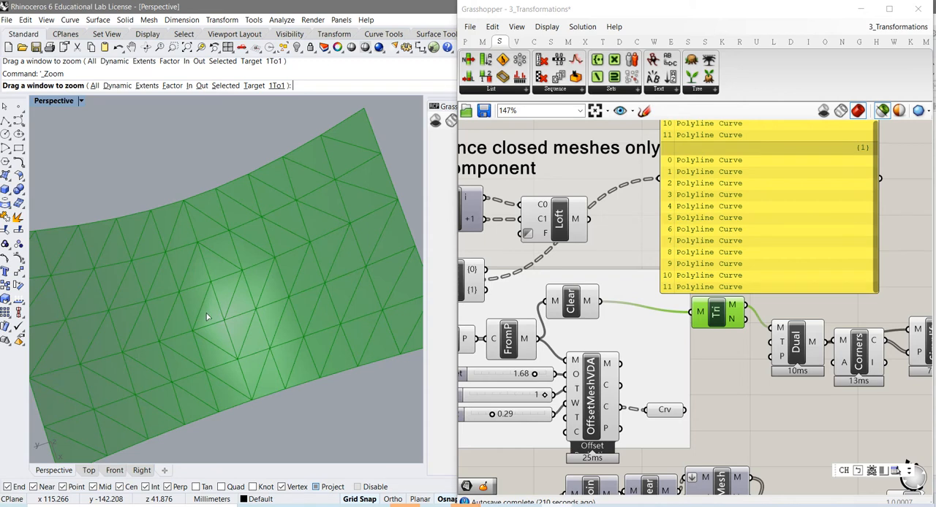
{"action": "scroll", "coordinate": [210, 327], "scroll_direction": "up", "scroll_amount": 2}
{"action": "scroll", "coordinate": [212, 329], "scroll_direction": "up", "scroll_amount": 3}
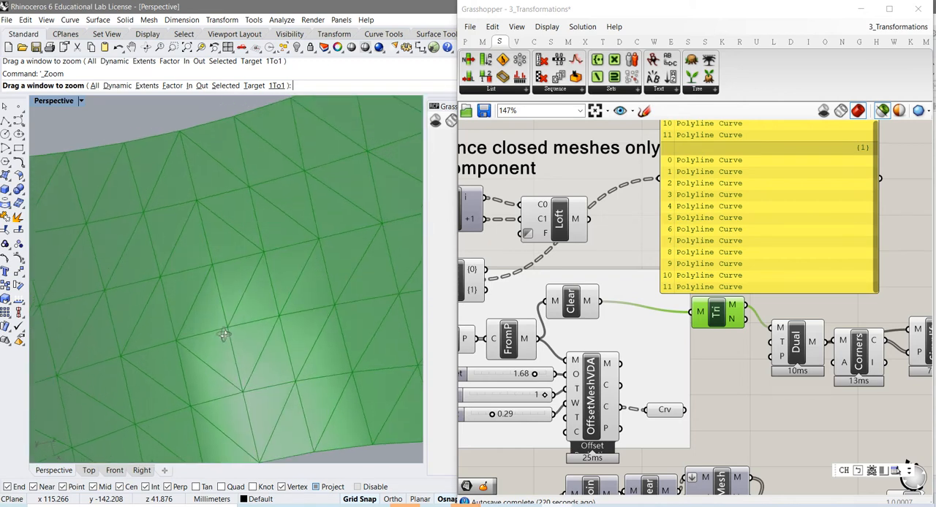
- Highlight the Dual mesh and examine its polygonal cells from above
{"action": "left_click", "coordinate": [798, 346]}
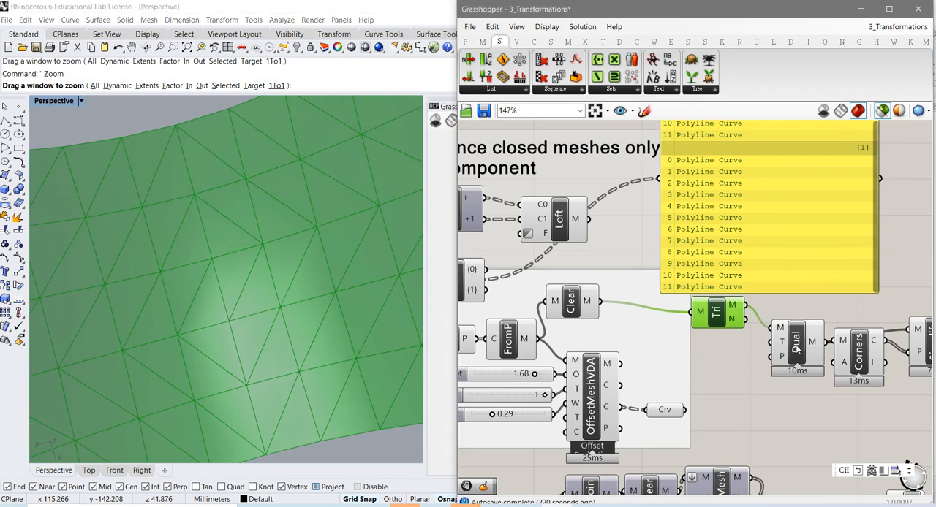
{"action": "scroll", "coordinate": [224, 347], "scroll_direction": "down", "scroll_amount": 2}
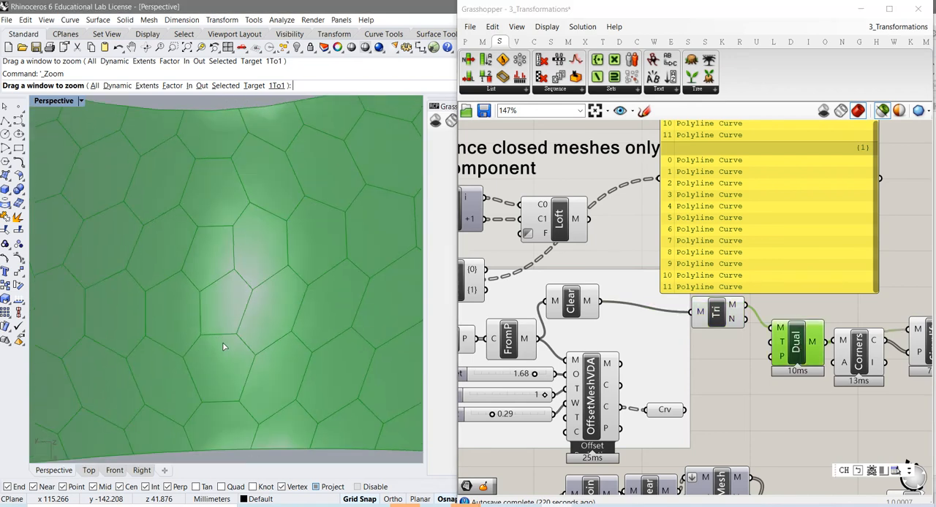
{"action": "right_click_drag", "start_coordinate": [225, 351], "coordinate": [227, 356]}
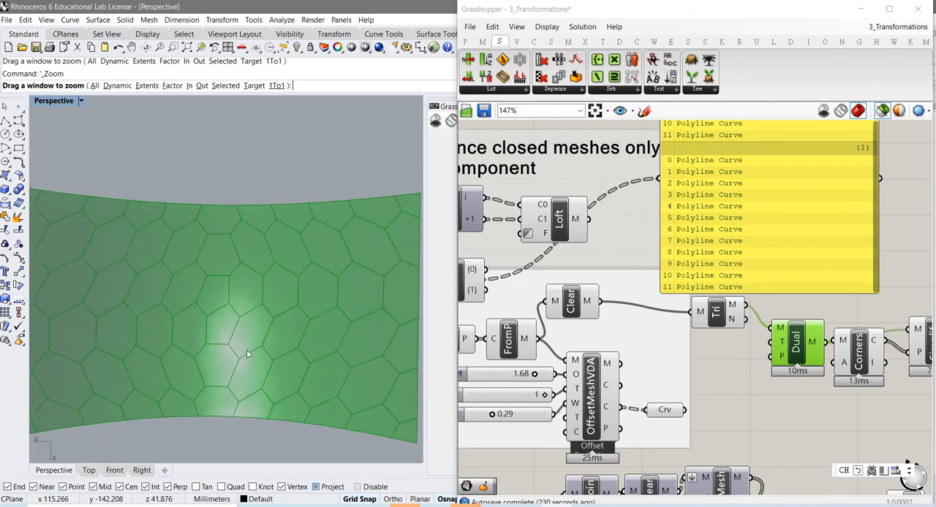
- Highlight the Corners component, switch off its preview and read the points in its C output
{"action": "right_click_drag", "start_coordinate": [802, 386], "coordinate": [717, 370]}
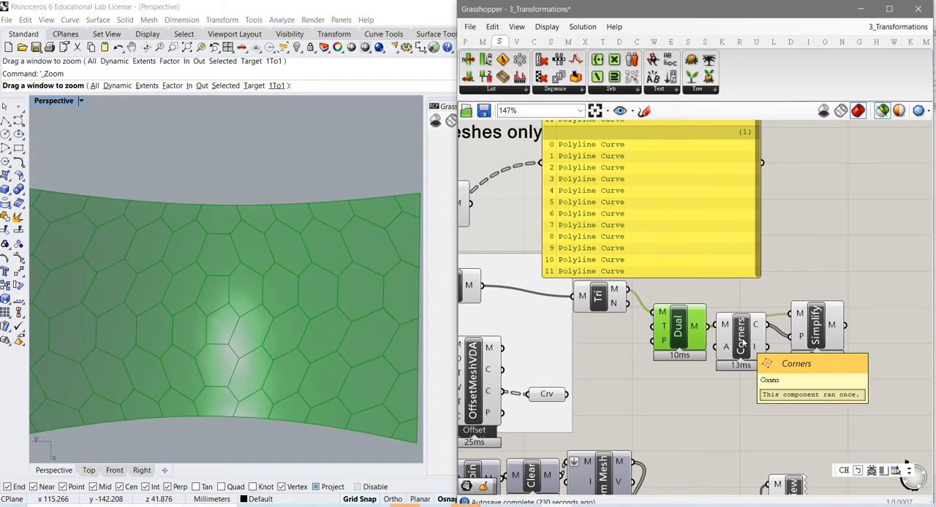
{"action": "left_click", "coordinate": [741, 344]}
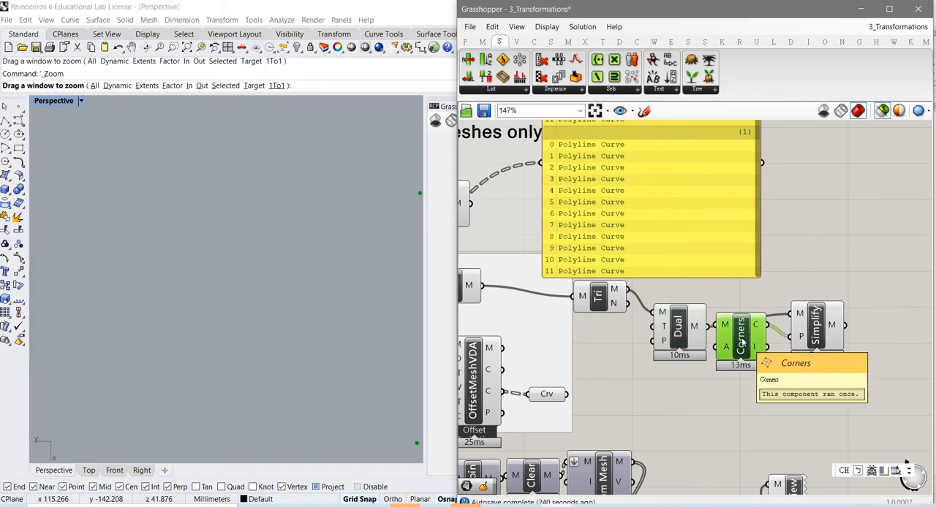
{"action": "right_click", "coordinate": [740, 343]}
{"action": "left_click", "coordinate": [764, 361]}
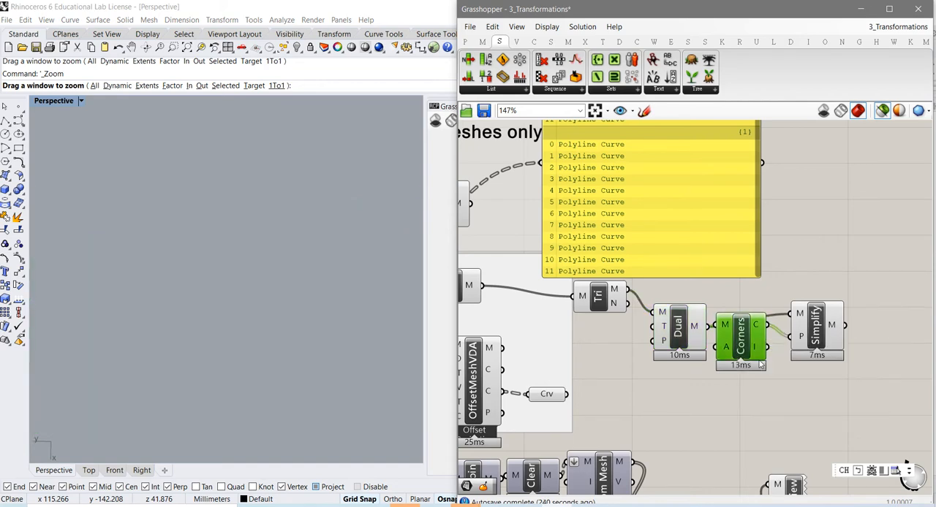
{"action": "mouse_move", "coordinate": [759, 333]}
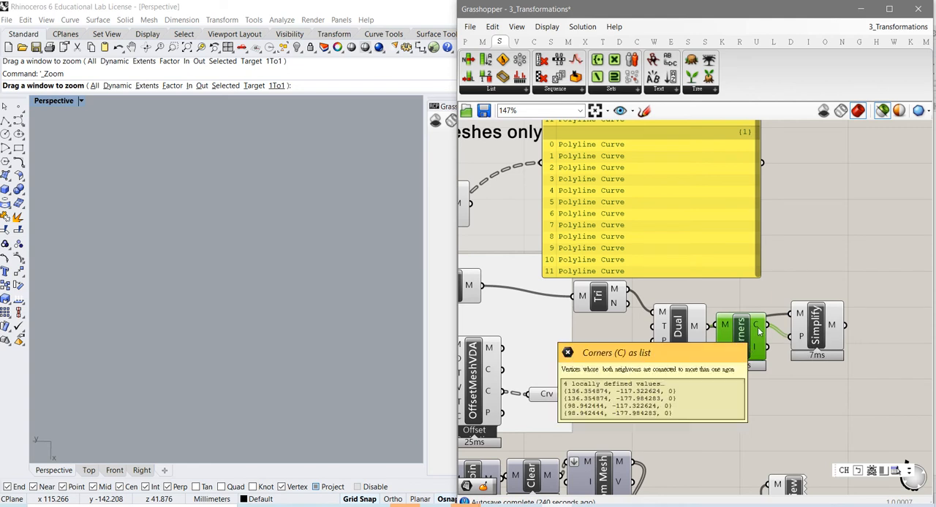
{"action": "left_click", "coordinate": [298, 336]}
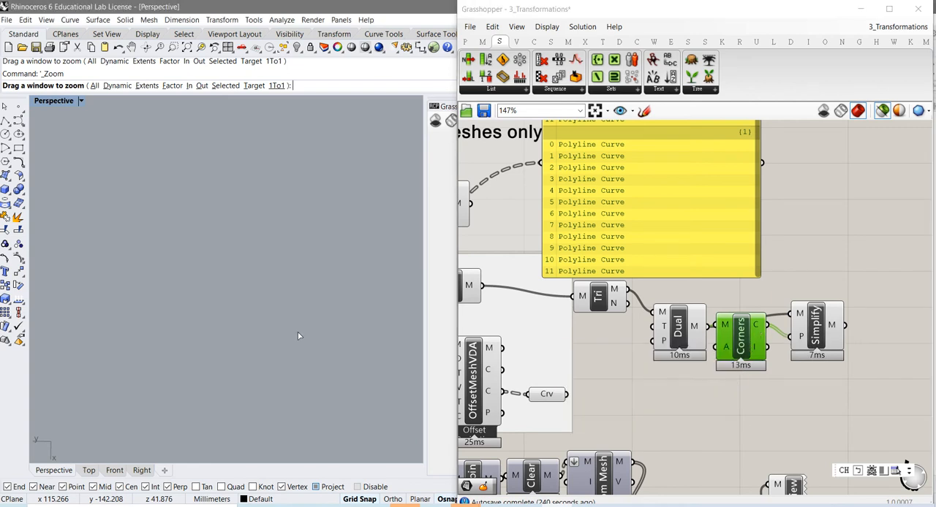
- Select Dual and Corners together and switch the Corners preview on to inspect the corner points on the dual mesh
{"action": "left_click", "coordinate": [677, 329]}
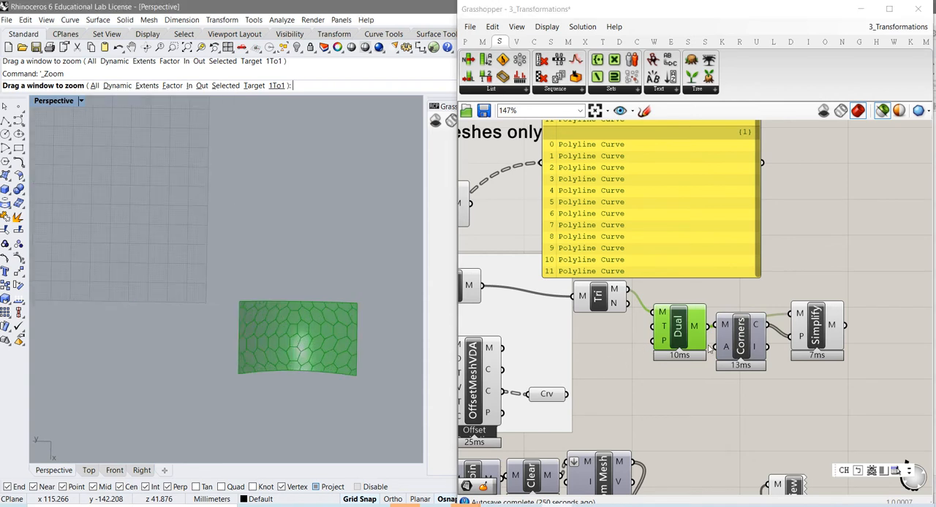
{"action": "left_click", "coordinate": [740, 345], "text": "shift"}
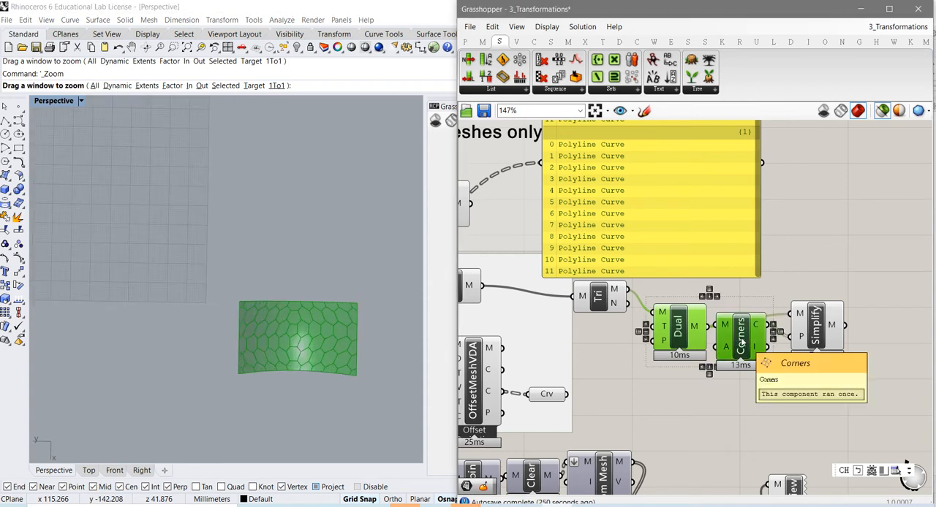
{"action": "right_click", "coordinate": [741, 339]}
{"action": "left_click", "coordinate": [760, 360]}
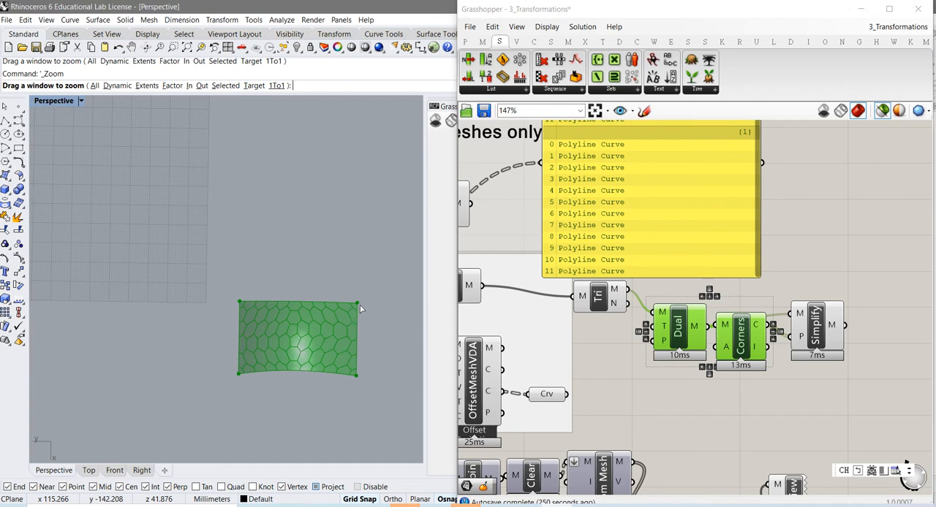
{"action": "right_click_drag", "start_coordinate": [266, 319], "coordinate": [326, 329]}
{"action": "scroll", "coordinate": [296, 340], "scroll_direction": "up", "scroll_amount": 3}
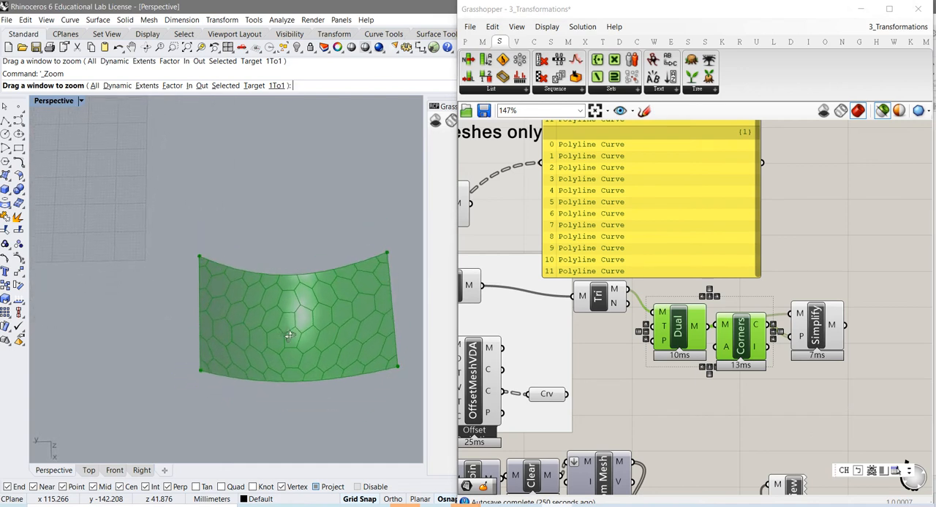
- Highlight the Simplify mesh, and move the Corners component below the wire linking Dual to Simplify
{"action": "left_click", "coordinate": [819, 334]}
{"action": "left_click_drag", "start_coordinate": [829, 331], "coordinate": [831, 331]}
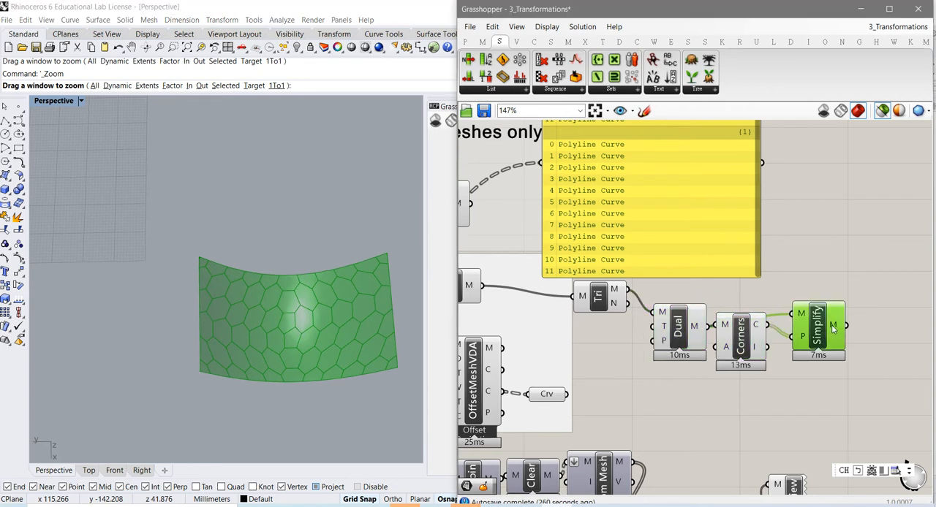
{"action": "left_click_drag", "start_coordinate": [743, 356], "coordinate": [747, 385]}
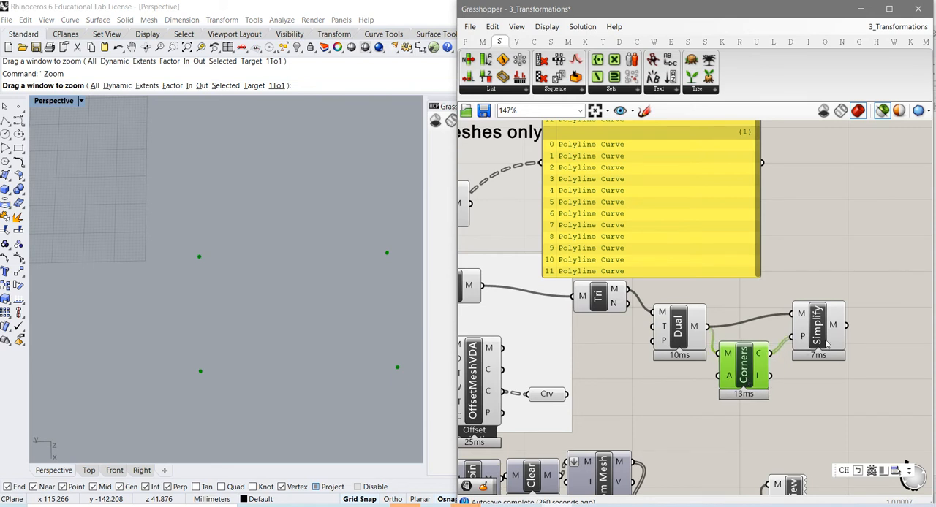
- Read Simplify's fixed points input, and highlight its mesh to examine the simplified polygons up close
{"action": "mouse_move", "coordinate": [803, 342]}
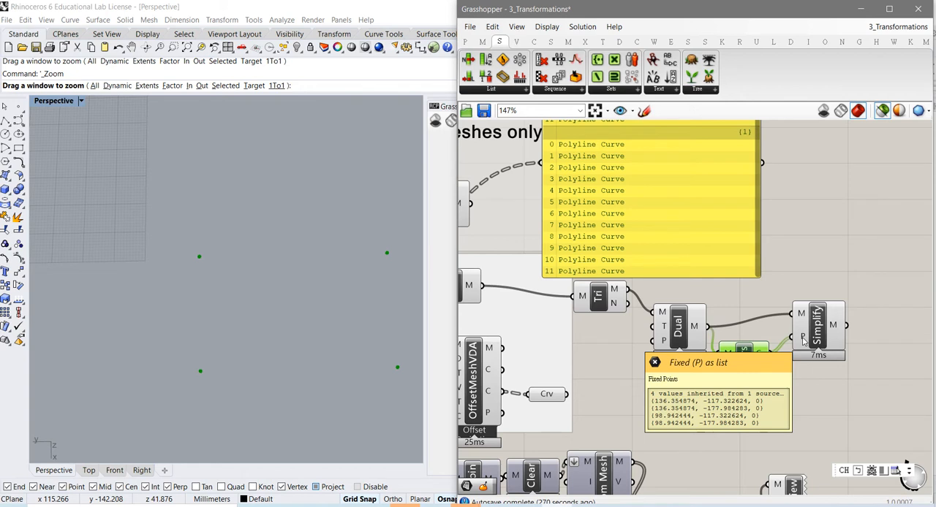
{"action": "mouse_move", "coordinate": [834, 328]}
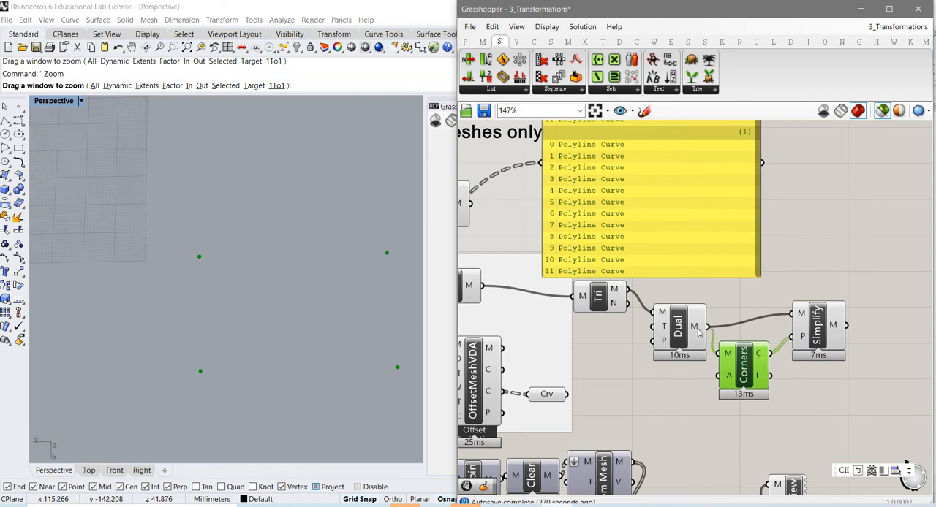
{"action": "mouse_move", "coordinate": [699, 331]}
{"action": "left_click", "coordinate": [819, 337]}
{"action": "scroll", "coordinate": [342, 348], "scroll_direction": "up", "scroll_amount": 4}
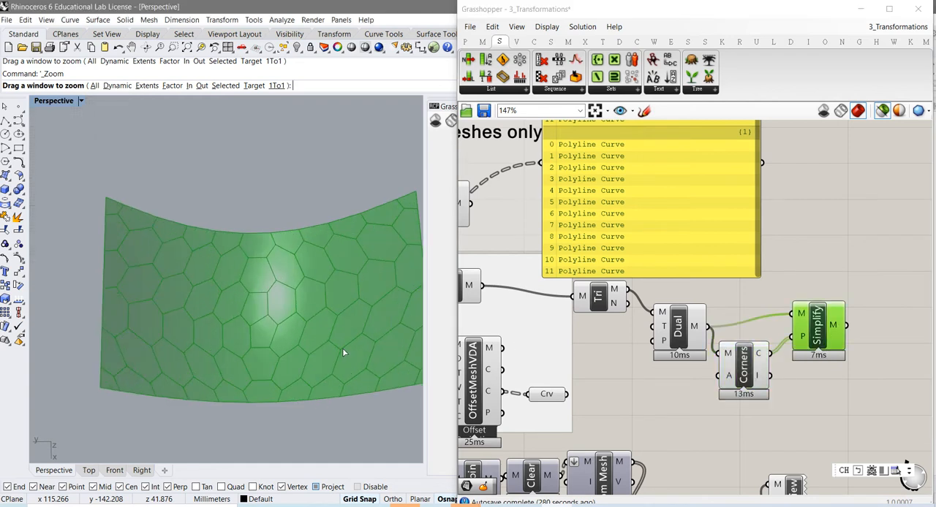
- Select Dual together with Simplify and compare their overlaid meshes from another angle
{"action": "scroll", "coordinate": [342, 348], "scroll_direction": "down", "scroll_amount": 2}
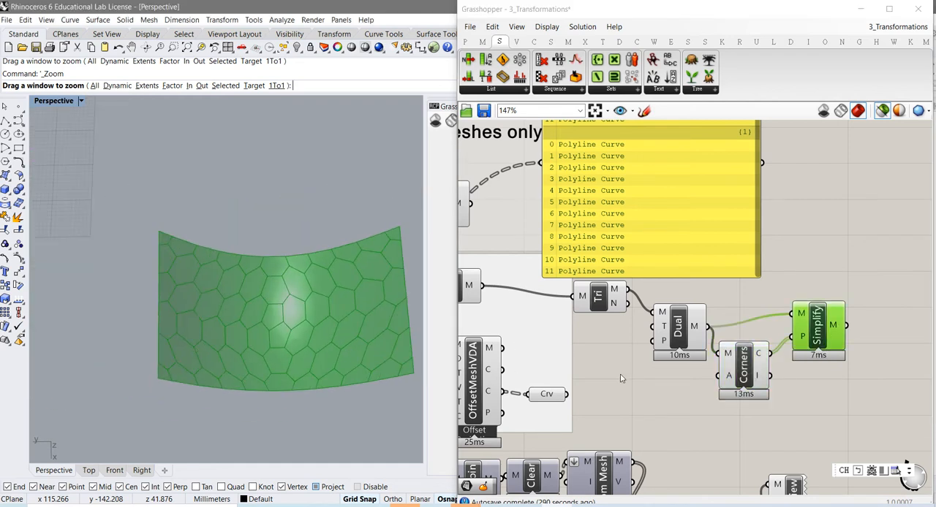
{"action": "left_click", "coordinate": [682, 338], "text": "shift"}
{"action": "right_click_drag", "start_coordinate": [374, 352], "coordinate": [318, 278]}
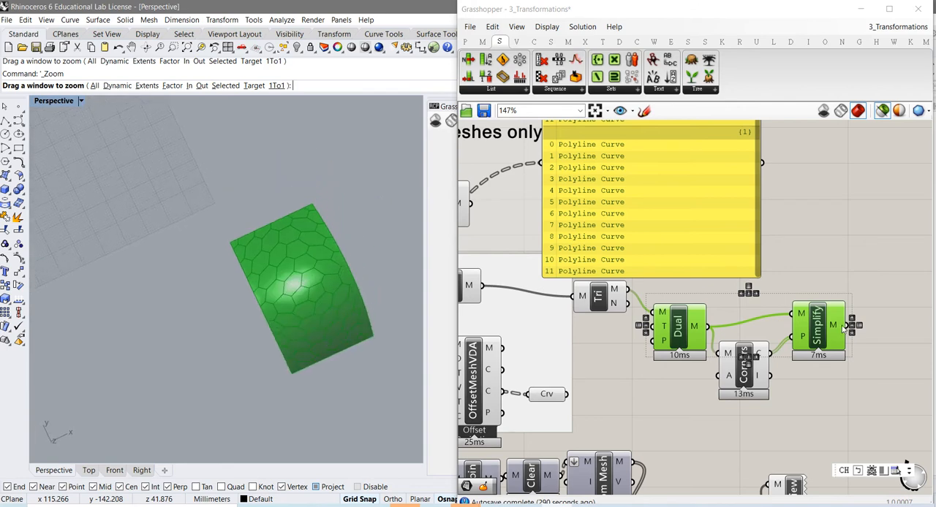
- Highlight both Mesh parameters in the Triangle Mesh to Dual NGon Mesh group and view the head and bunny meshes upright
{"action": "right_click_drag", "start_coordinate": [660, 404], "coordinate": [759, 314]}
{"action": "right_click_drag", "start_coordinate": [646, 444], "coordinate": [752, 425]}
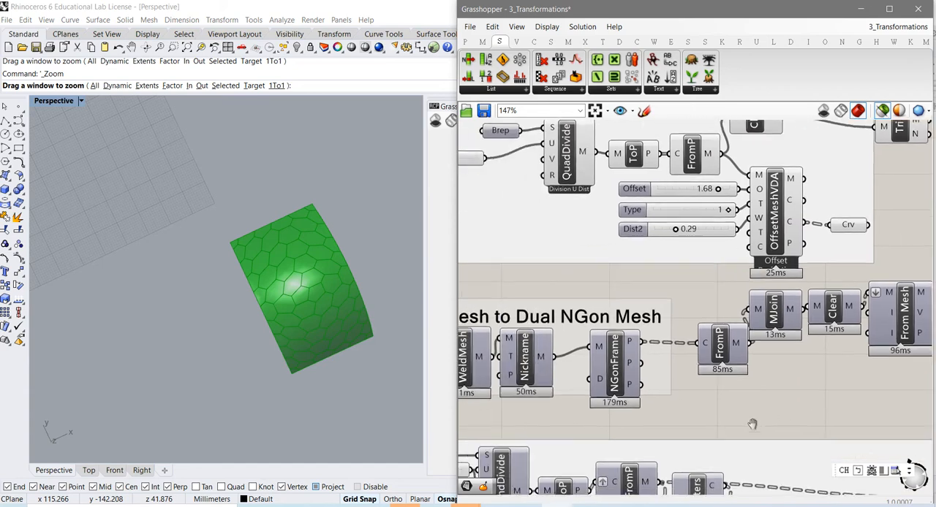
{"action": "right_click_drag", "start_coordinate": [693, 439], "coordinate": [721, 437]}
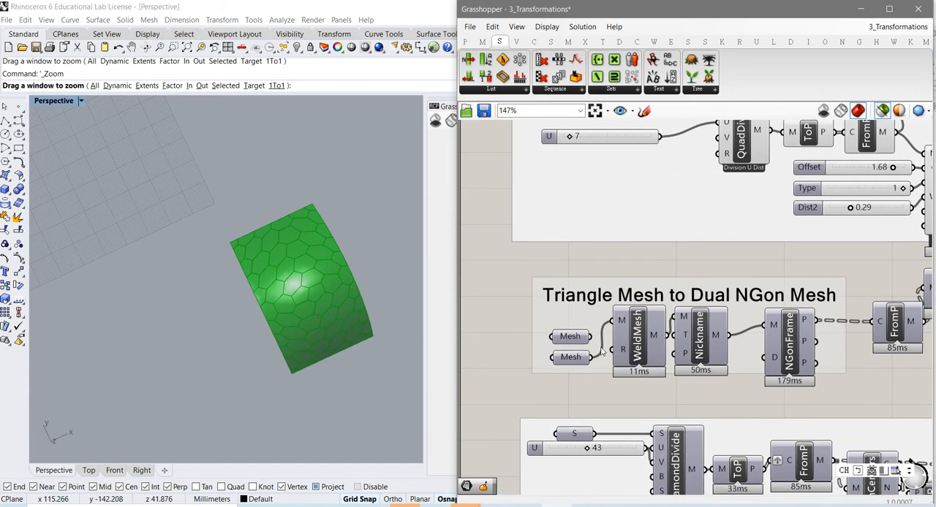
{"action": "left_click", "coordinate": [568, 338]}
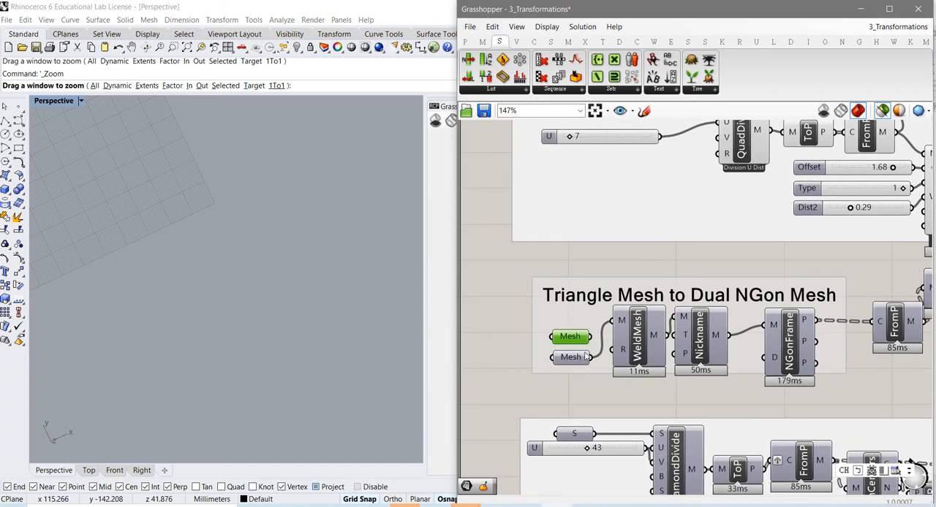
{"action": "left_click", "coordinate": [578, 359], "text": "shift"}
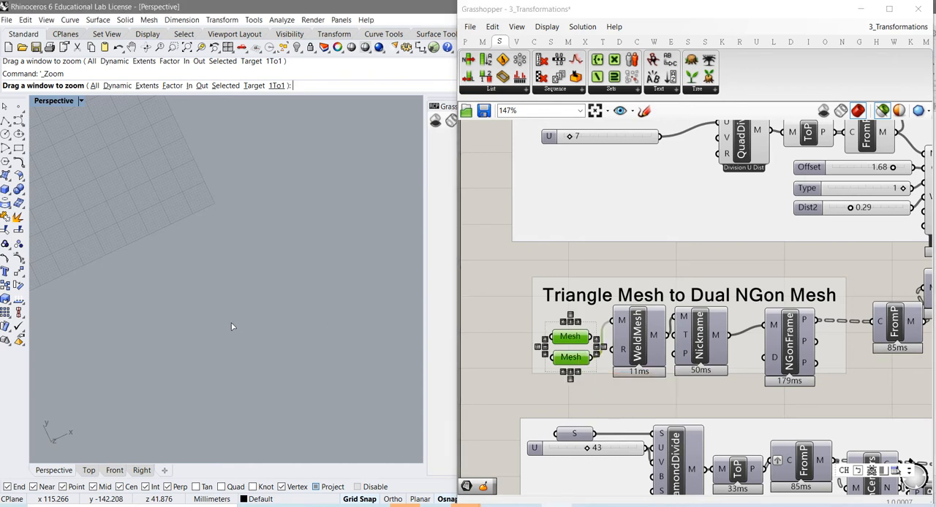
{"action": "scroll", "coordinate": [234, 322], "scroll_direction": "down", "scroll_amount": 3}
{"action": "scroll", "coordinate": [273, 244], "scroll_direction": "up", "scroll_amount": 4}
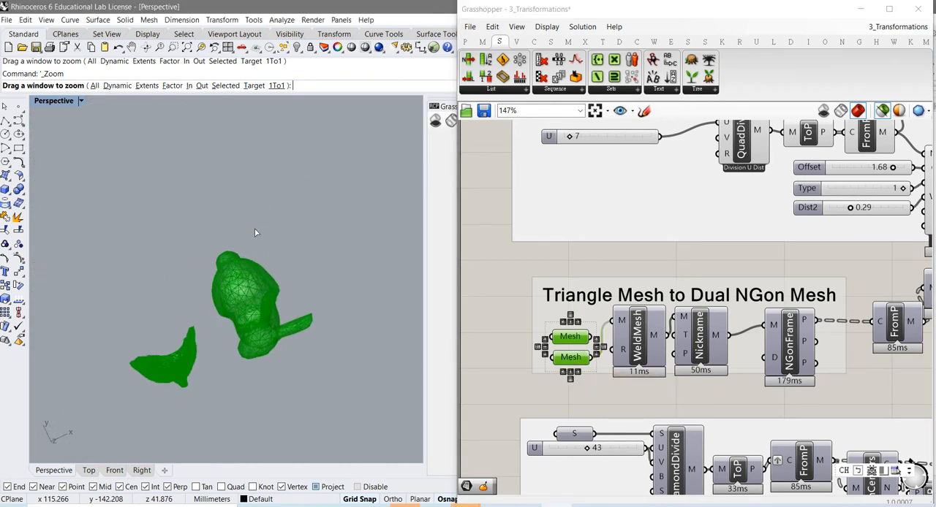
{"action": "scroll", "coordinate": [262, 333], "scroll_direction": "up", "scroll_amount": 2}
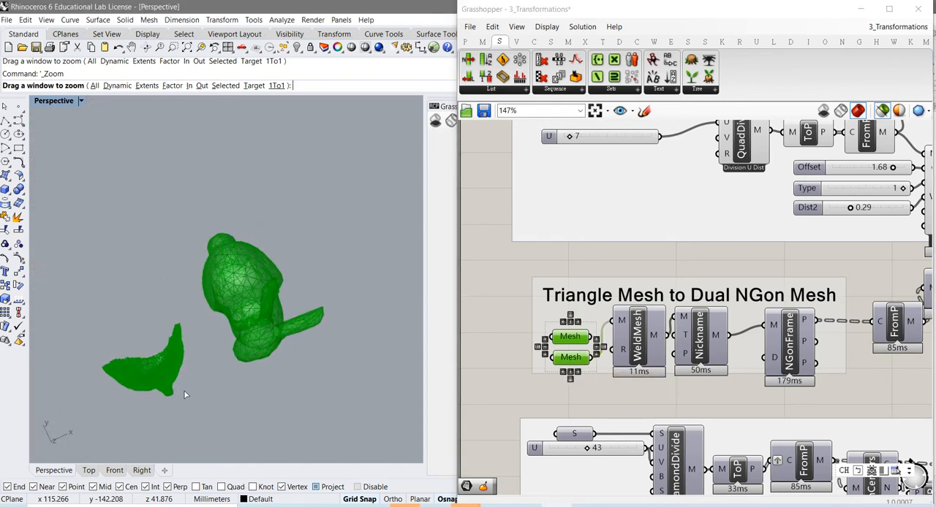
{"action": "right_click_drag", "start_coordinate": [185, 395], "coordinate": [207, 360]}
{"action": "right_click_drag", "start_coordinate": [217, 413], "coordinate": [233, 308]}
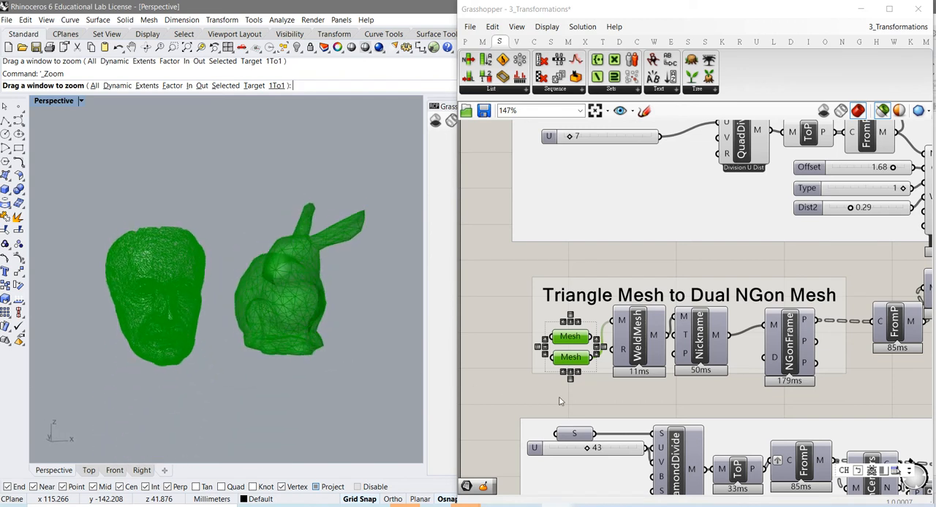
- Highlight only the bunny Mesh parameter feeding WeldMesh, and read the mesh data in WeldMesh's M output
{"action": "left_click", "coordinate": [580, 372]}
{"action": "left_click", "coordinate": [571, 358]}
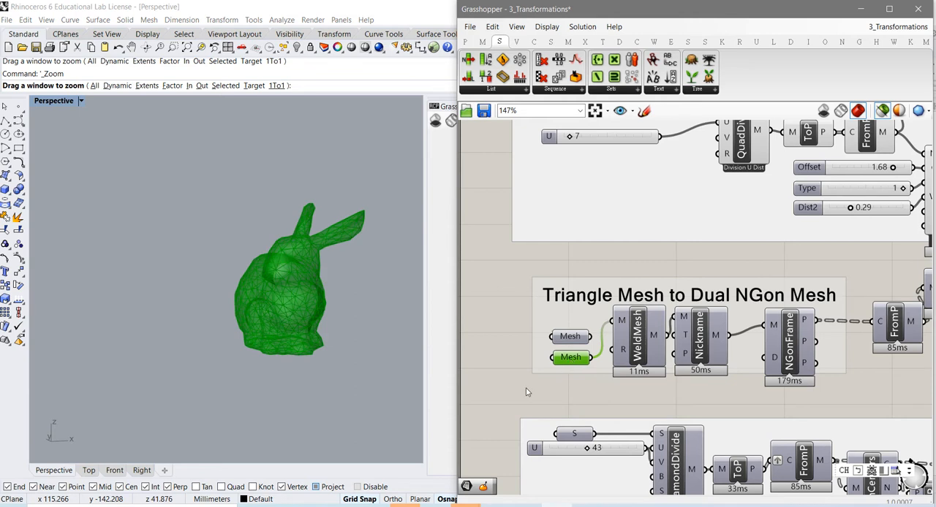
{"action": "left_click", "coordinate": [639, 357]}
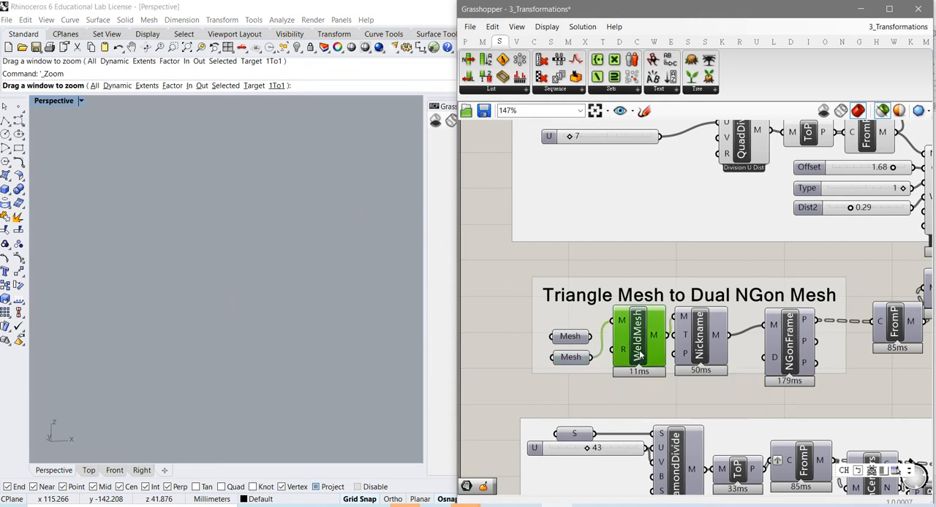
{"action": "left_click", "coordinate": [570, 358]}
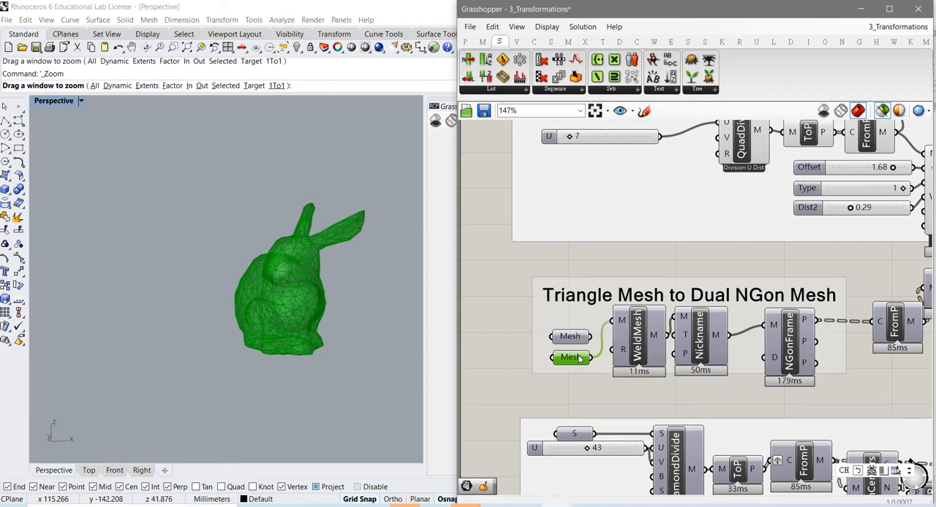
{"action": "mouse_move", "coordinate": [654, 337]}
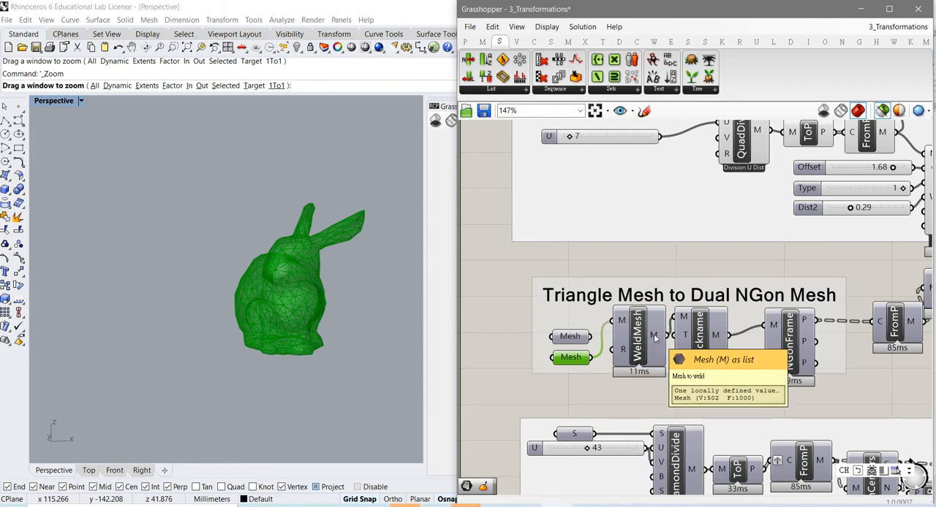
- Identify the WeldMesh and dual components in the chain, and switch on the WeldMesh preview
{"action": "left_click", "coordinate": [633, 352]}
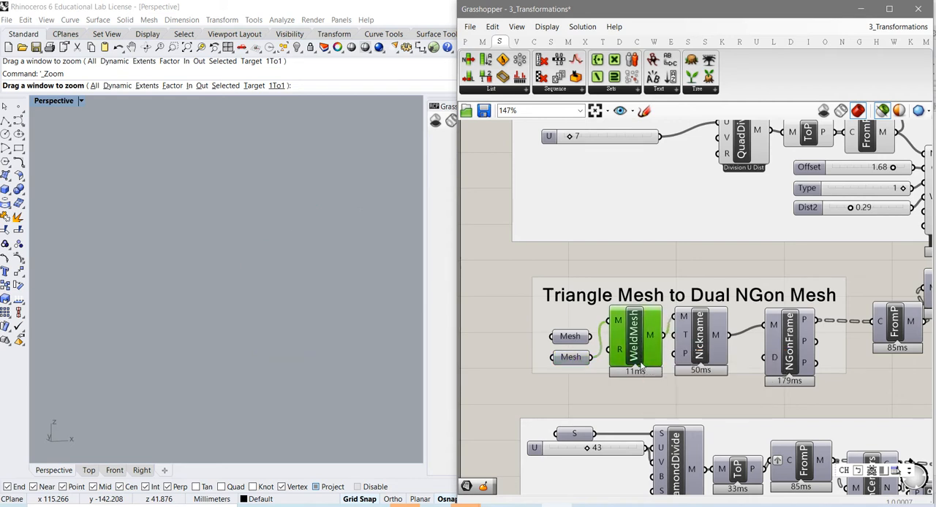
{"action": "left_click", "coordinate": [638, 391]}
{"action": "left_click", "coordinate": [634, 361]}
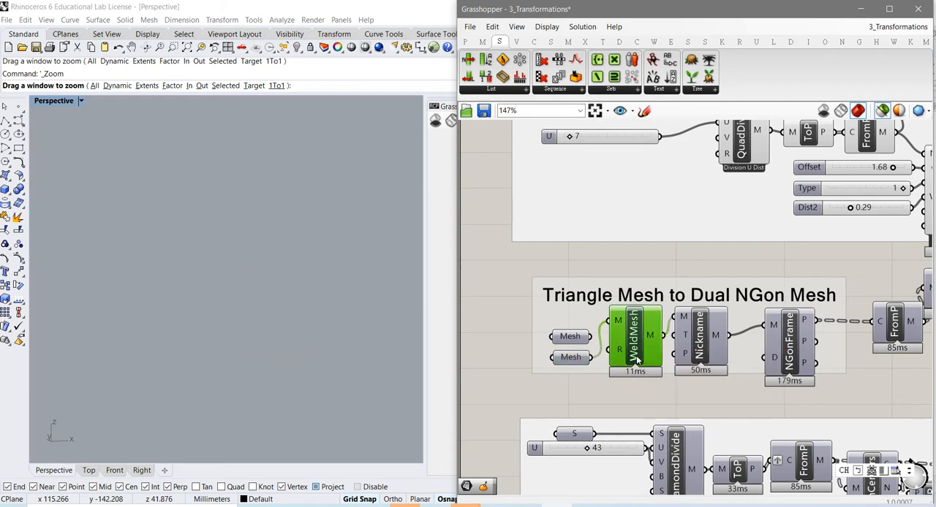
{"action": "left_click", "coordinate": [702, 355]}
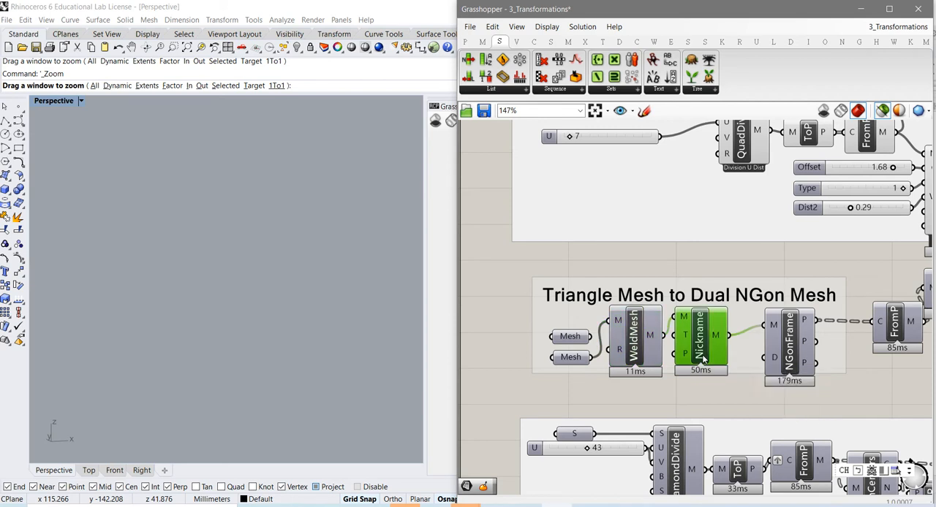
{"action": "left_click", "coordinate": [633, 352], "text": "shift"}
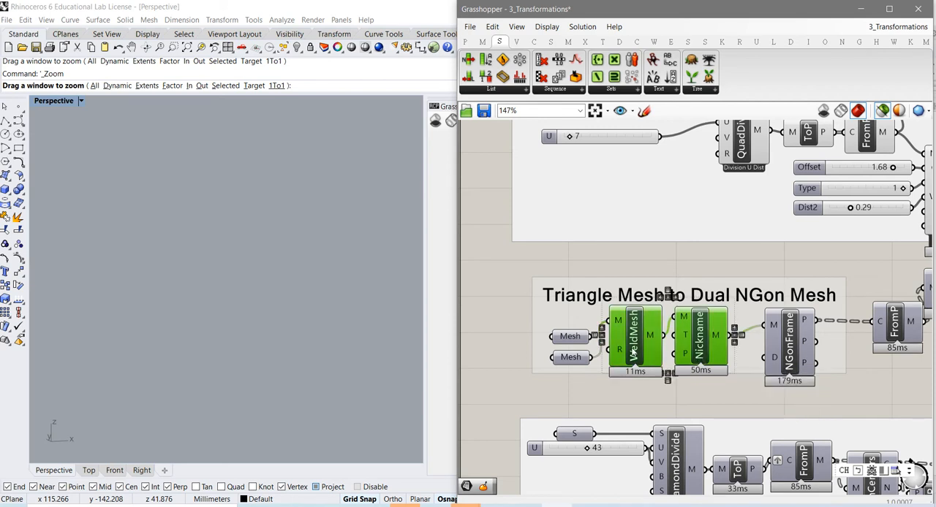
{"action": "left_click", "coordinate": [626, 394]}
{"action": "right_click", "coordinate": [635, 343]}
{"action": "left_click", "coordinate": [647, 361]}
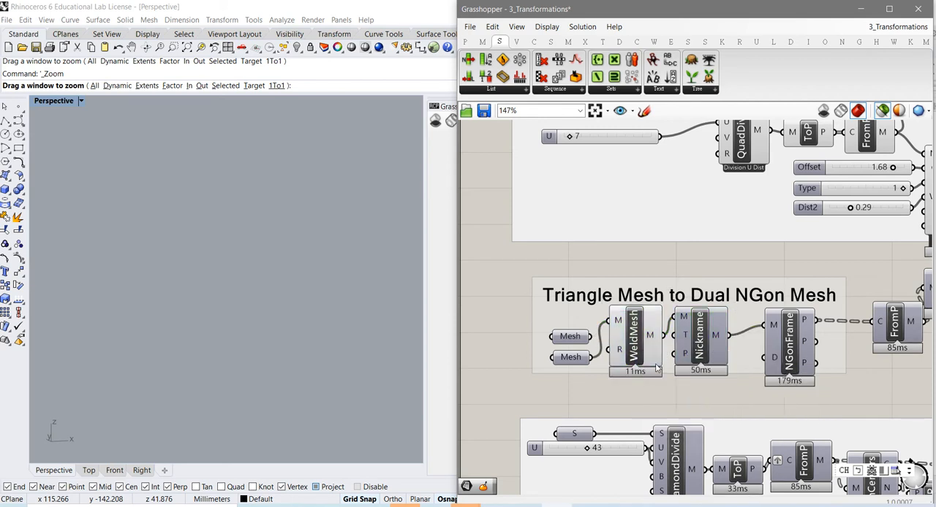
- Examine the welded bunny mesh's triangles up close and from several sides
{"action": "scroll", "coordinate": [306, 304], "scroll_direction": "up", "scroll_amount": 8}
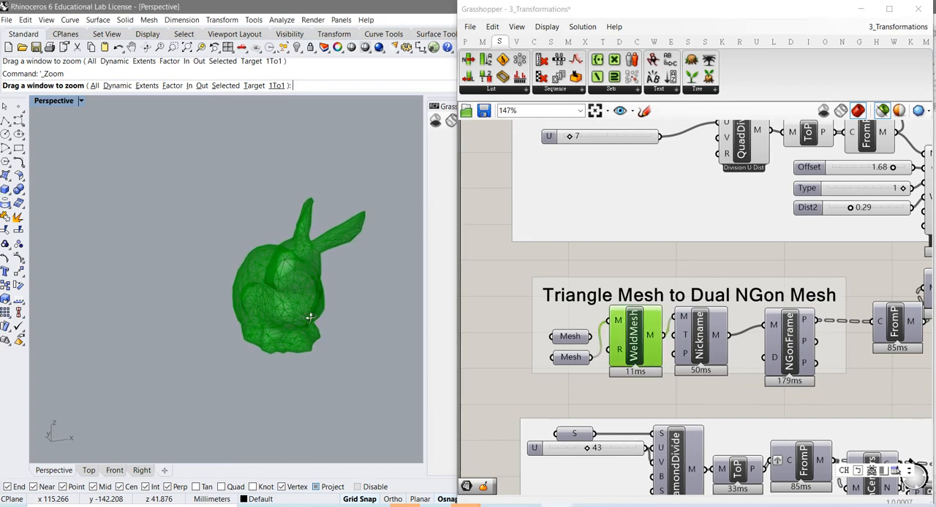
{"action": "scroll", "coordinate": [305, 305], "scroll_direction": "up", "scroll_amount": 8}
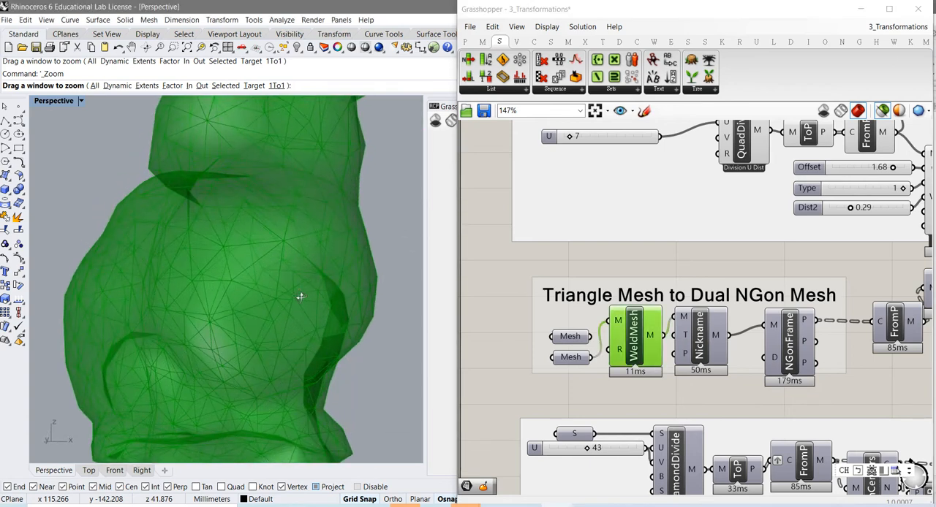
{"action": "scroll", "coordinate": [273, 285], "scroll_direction": "down", "scroll_amount": 4}
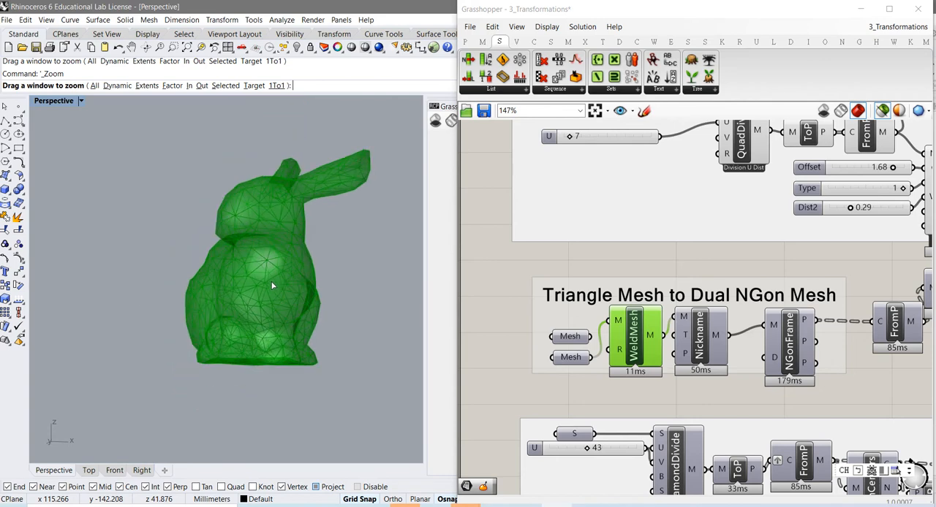
{"action": "right_click_drag", "start_coordinate": [272, 284], "coordinate": [302, 292]}
{"action": "right_click_drag", "start_coordinate": [228, 292], "coordinate": [247, 293]}
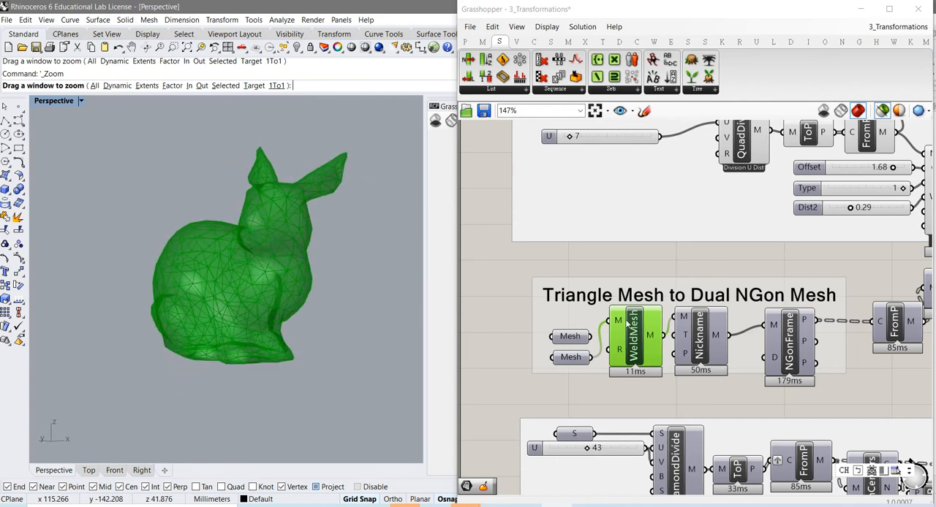
- Switch on the preview of the dual component labelled Nickname and examine the bunny's polygonal faces up close
{"action": "left_click", "coordinate": [699, 349]}
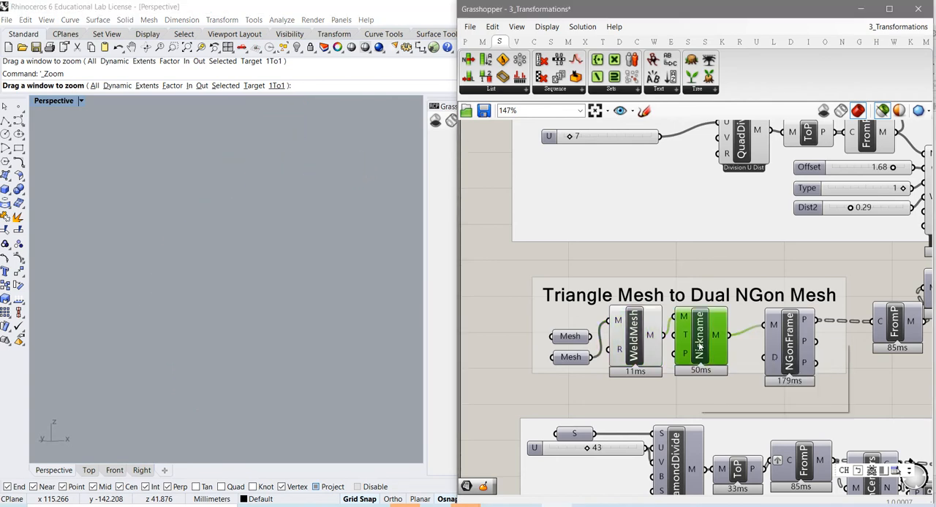
{"action": "right_click", "coordinate": [699, 346]}
{"action": "left_click", "coordinate": [729, 364]}
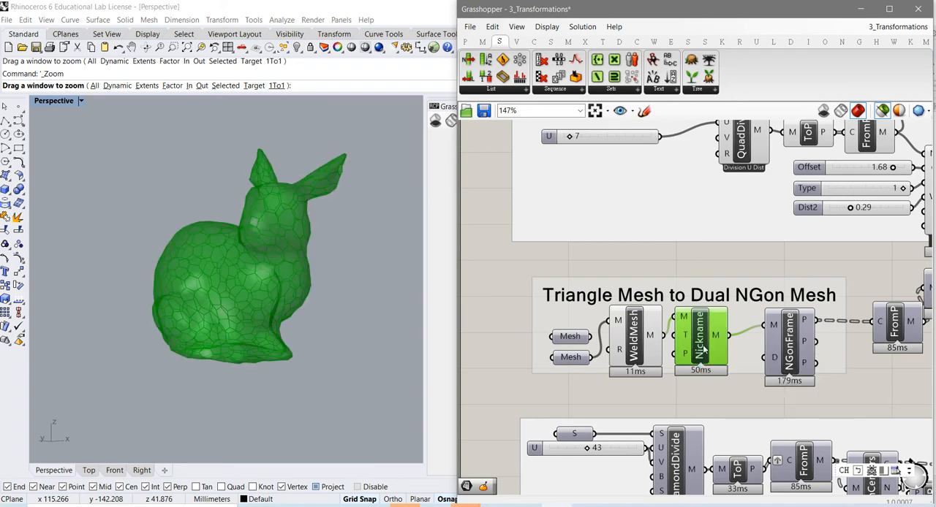
{"action": "scroll", "coordinate": [233, 281], "scroll_direction": "up", "scroll_amount": 5}
{"action": "right_click_drag", "start_coordinate": [233, 282], "coordinate": [282, 320]}
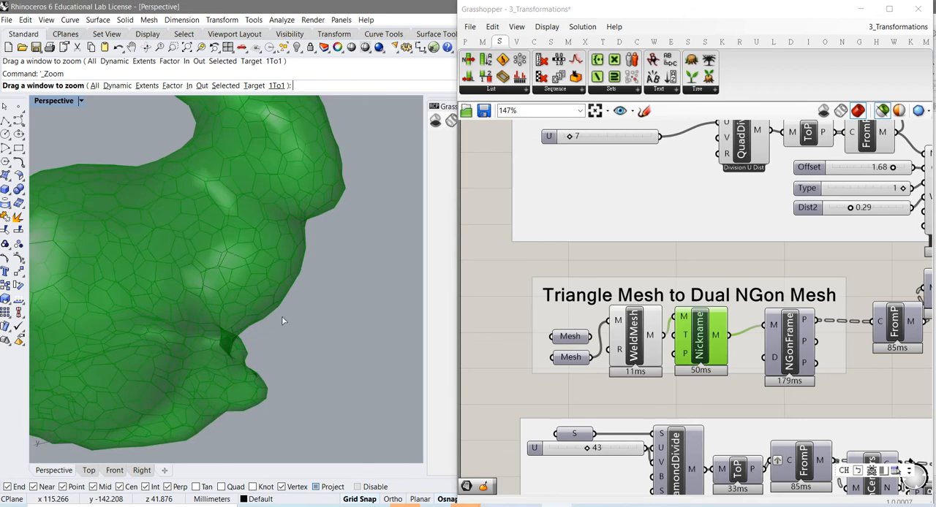
- Switch on the NGonFrame preview and inspect the frame outlines on the bunny
{"action": "right_click_drag", "start_coordinate": [836, 406], "coordinate": [777, 404]}
{"action": "left_click", "coordinate": [733, 366]}
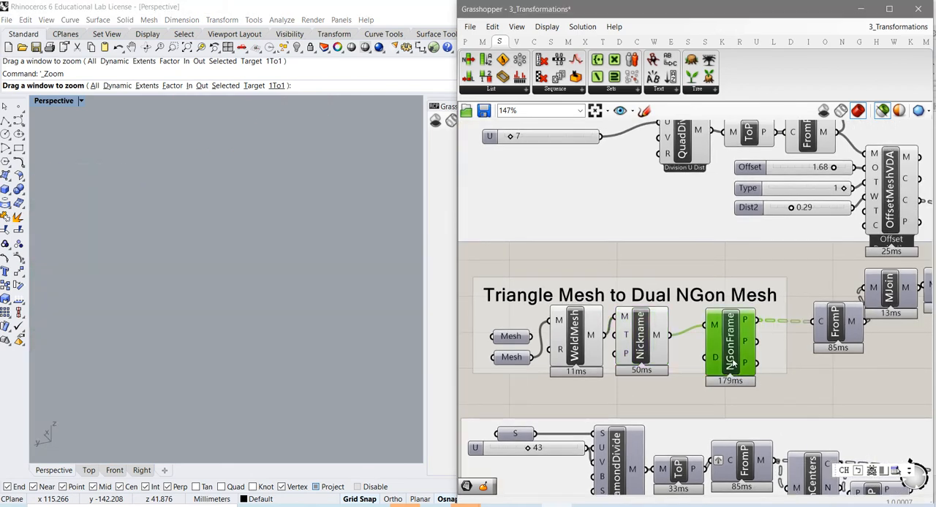
{"action": "right_click", "coordinate": [733, 366]}
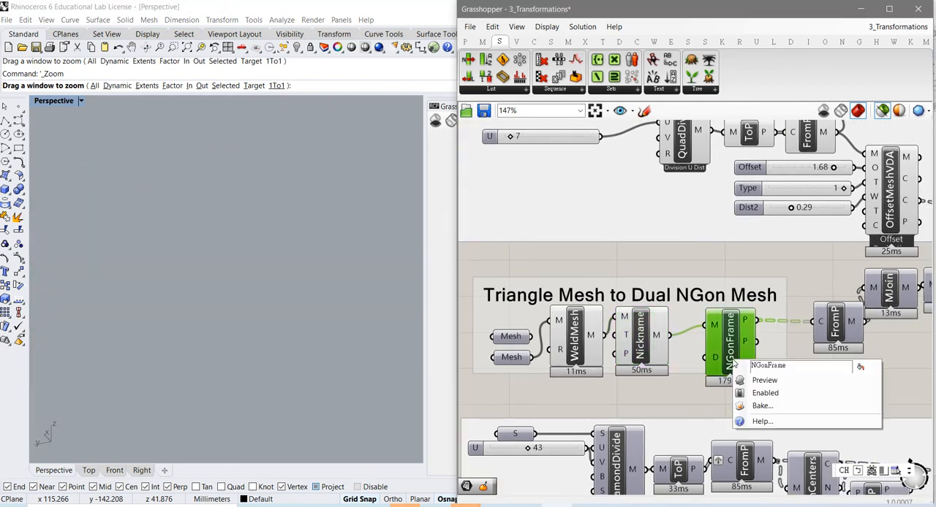
{"action": "left_click", "coordinate": [775, 382]}
{"action": "scroll", "coordinate": [219, 281], "scroll_direction": "up", "scroll_amount": 5}
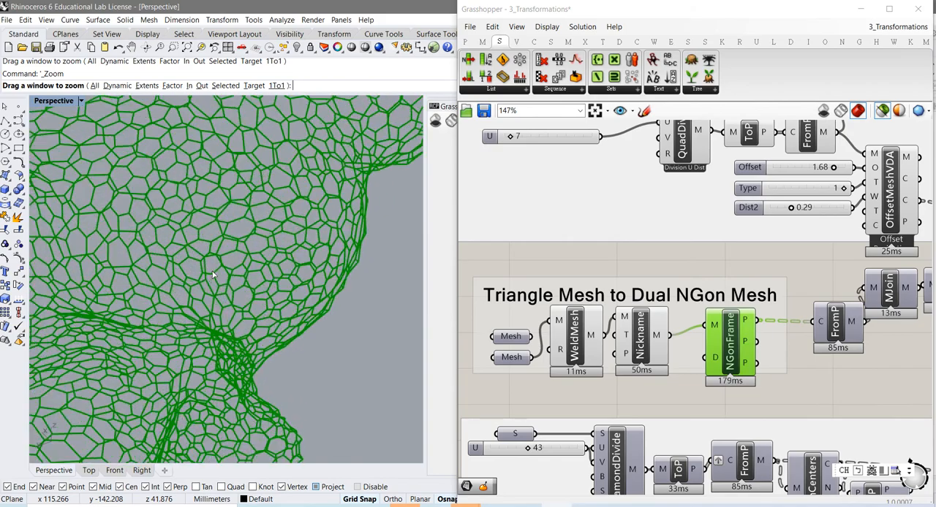
{"action": "right_click_drag", "start_coordinate": [221, 281], "coordinate": [244, 309]}
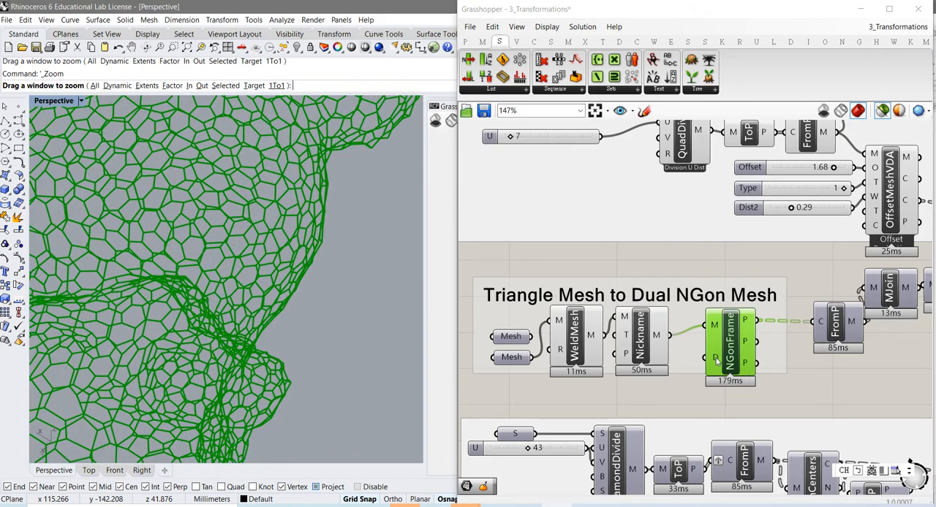
{"action": "mouse_move", "coordinate": [717, 360]}
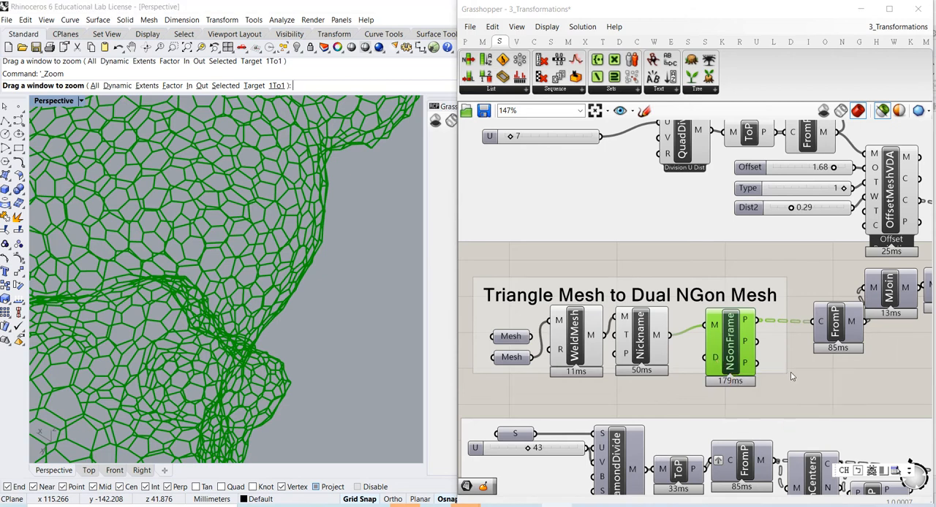
- Switch on the preview of the FromP component after NGonFrame and inspect the meshes it builds from the frame polylines
{"action": "right_click_drag", "start_coordinate": [792, 374], "coordinate": [625, 369]}
{"action": "left_click_drag", "start_coordinate": [667, 325], "coordinate": [656, 333]}
{"action": "right_click", "coordinate": [659, 331]}
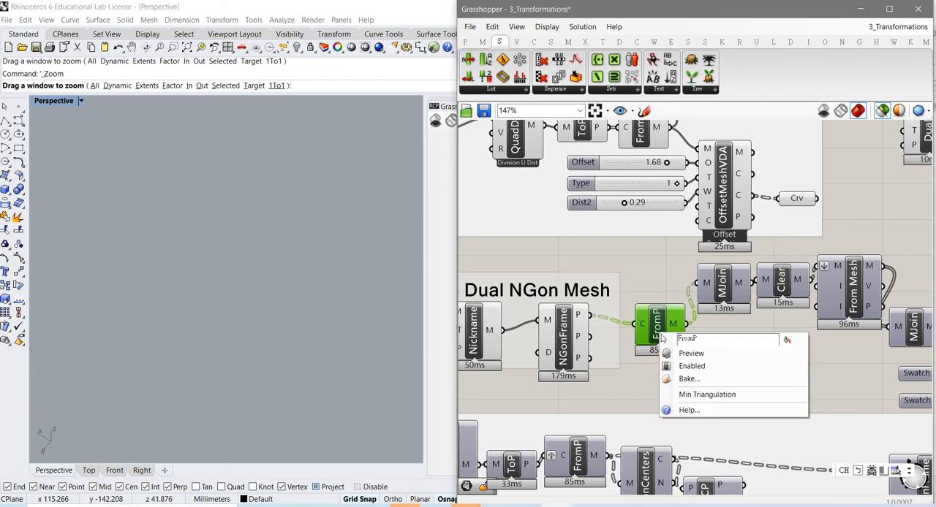
{"action": "left_click", "coordinate": [690, 353]}
{"action": "right_click_drag", "start_coordinate": [298, 301], "coordinate": [313, 278]}
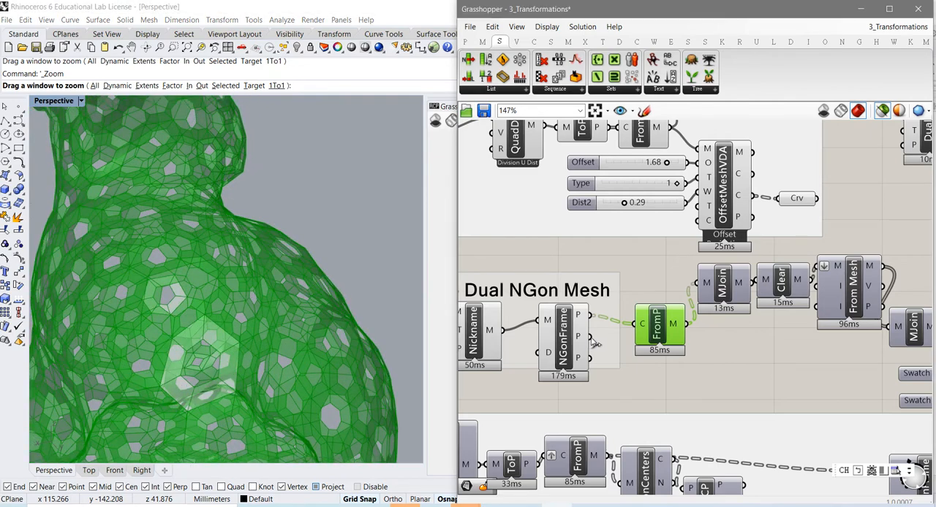
- Try NGonFrame's second P output as FromP's C input, and replace it with the third P output
{"action": "left_click_drag", "start_coordinate": [590, 337], "coordinate": [636, 333]}
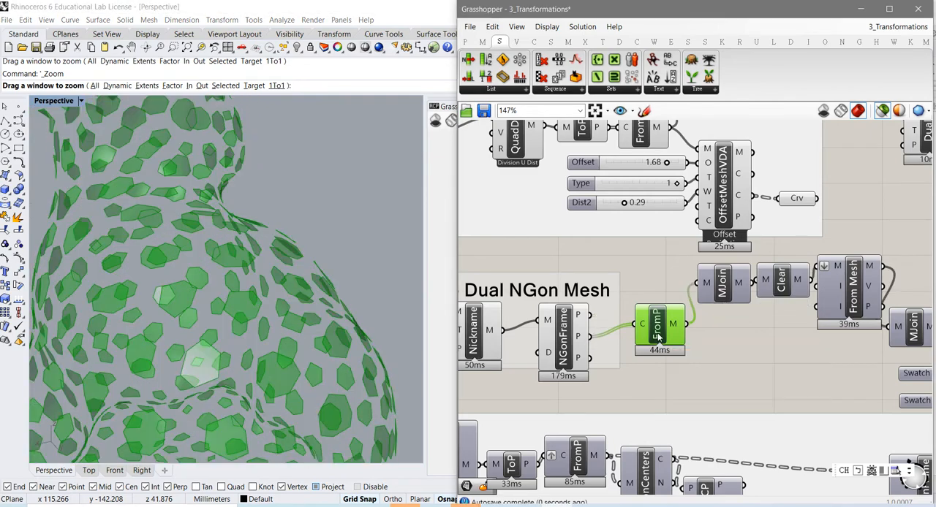
{"action": "right_click_drag", "start_coordinate": [265, 317], "coordinate": [243, 330]}
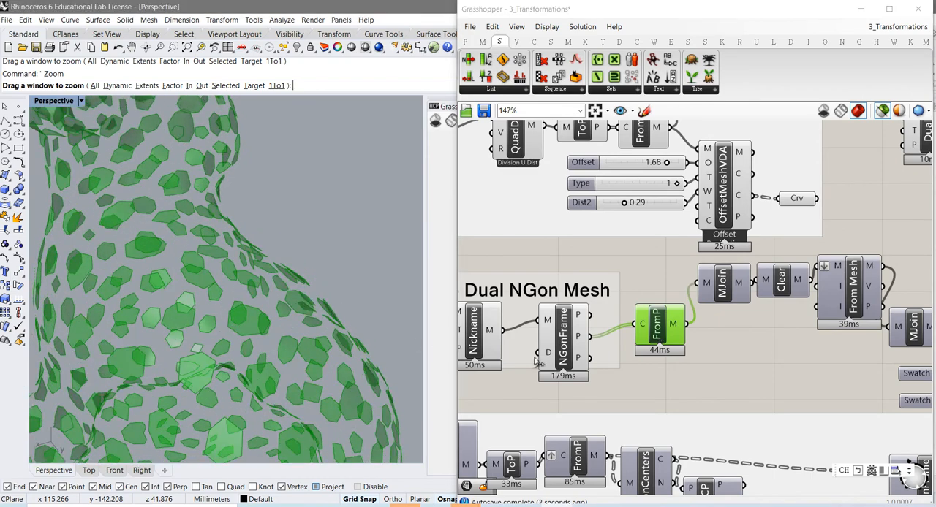
{"action": "left_click_drag", "start_coordinate": [589, 358], "coordinate": [638, 333], "text": "shift"}
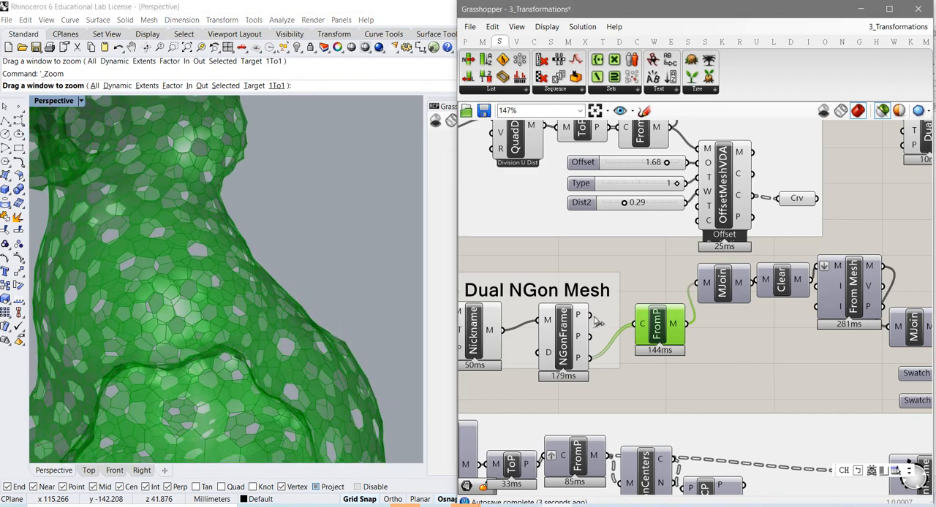
- Feed NGonFrame's first P output into FromP's C input, and add a panel that reads FromP's M output
{"action": "left_click_drag", "start_coordinate": [591, 315], "coordinate": [658, 342]}
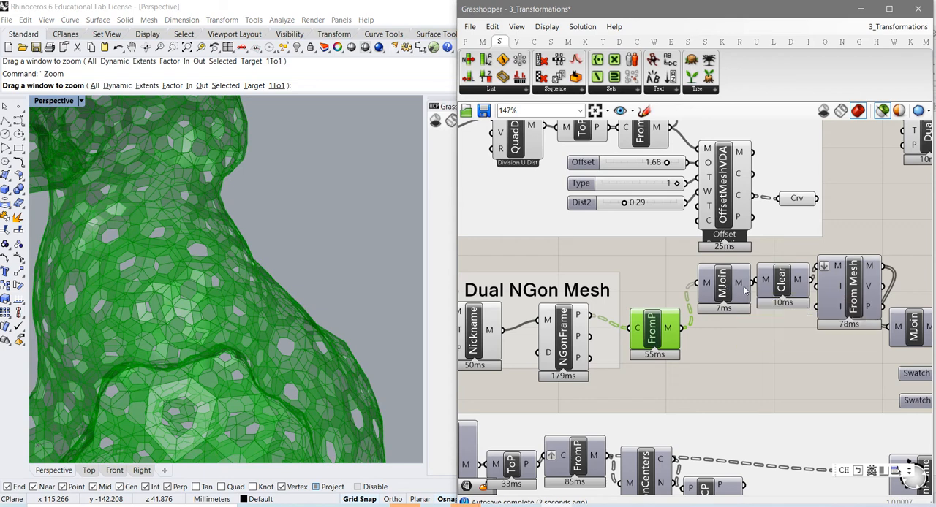
{"action": "mouse_move", "coordinate": [744, 285]}
{"action": "left_click", "coordinate": [465, 42]}
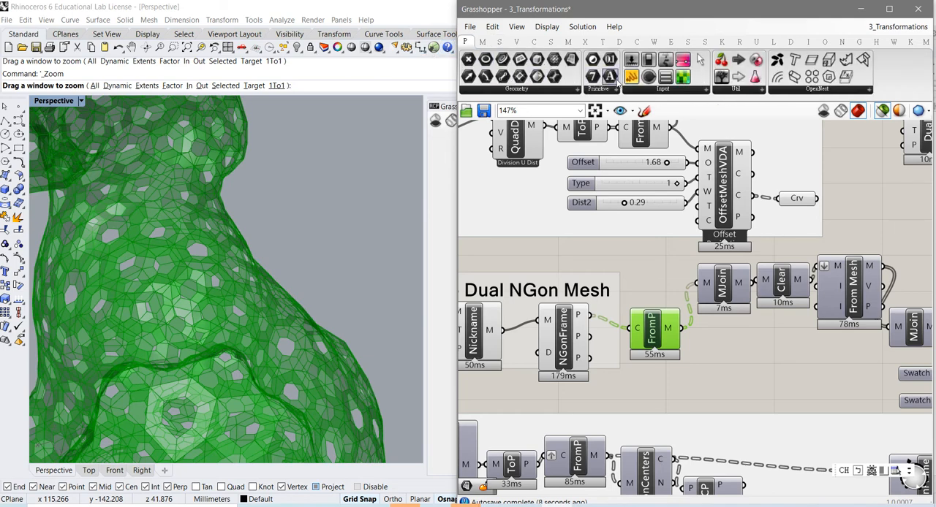
{"action": "left_click_drag", "start_coordinate": [632, 76], "coordinate": [794, 363]}
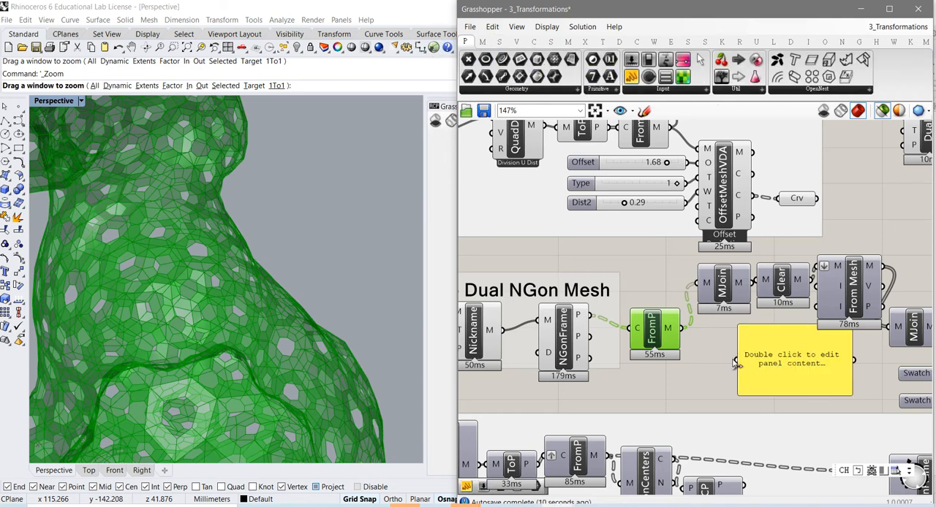
{"action": "left_click_drag", "start_coordinate": [684, 334], "coordinate": [729, 376]}
{"action": "right_click_drag", "start_coordinate": [721, 369], "coordinate": [651, 354]}
{"action": "left_click_drag", "start_coordinate": [731, 355], "coordinate": [716, 369]}
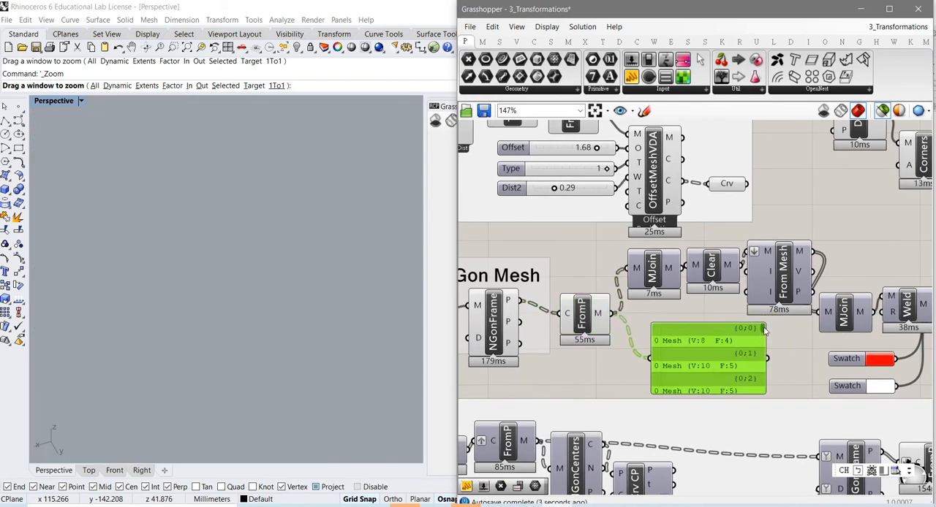
{"action": "mouse_move", "coordinate": [763, 331]}
{"action": "left_mouse_down"}
{"action": "mouse_move", "coordinate": [760, 404]}
{"action": "mouse_move", "coordinate": [779, 331]}
{"action": "left_mouse_up"}
- Feed the panel from MJoin's M output, and replace that source with Clear's M output
{"action": "left_click_drag", "start_coordinate": [665, 283], "coordinate": [651, 359]}
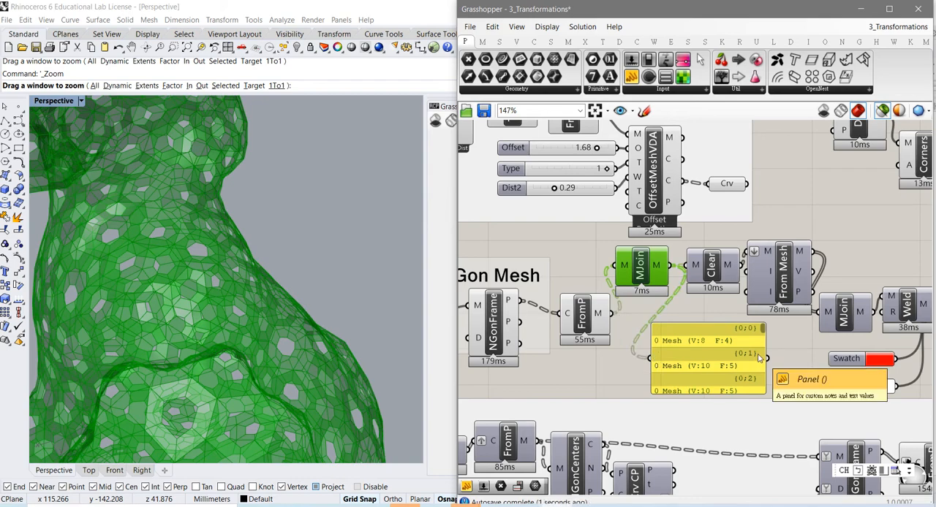
{"action": "left_click_drag", "start_coordinate": [706, 369], "coordinate": [734, 369]}
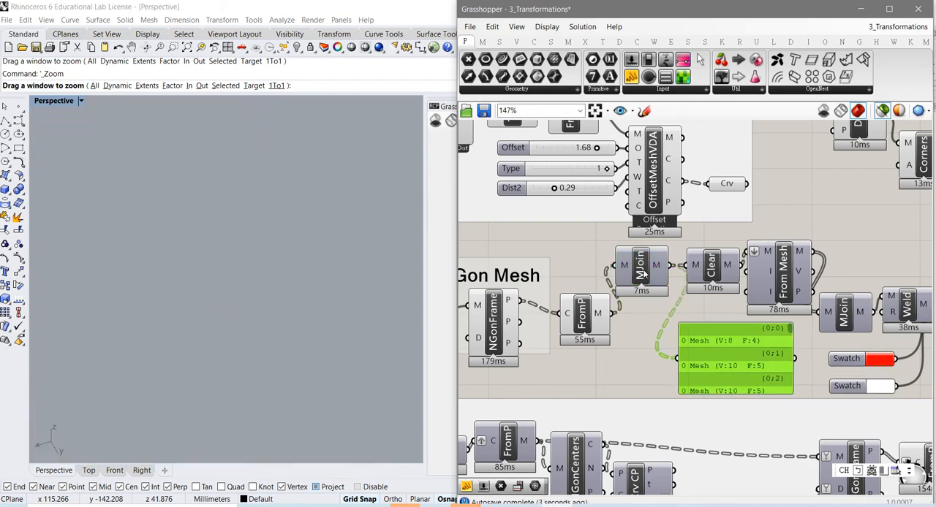
{"action": "left_click_drag", "start_coordinate": [643, 273], "coordinate": [648, 282]}
{"action": "left_click", "coordinate": [713, 271]}
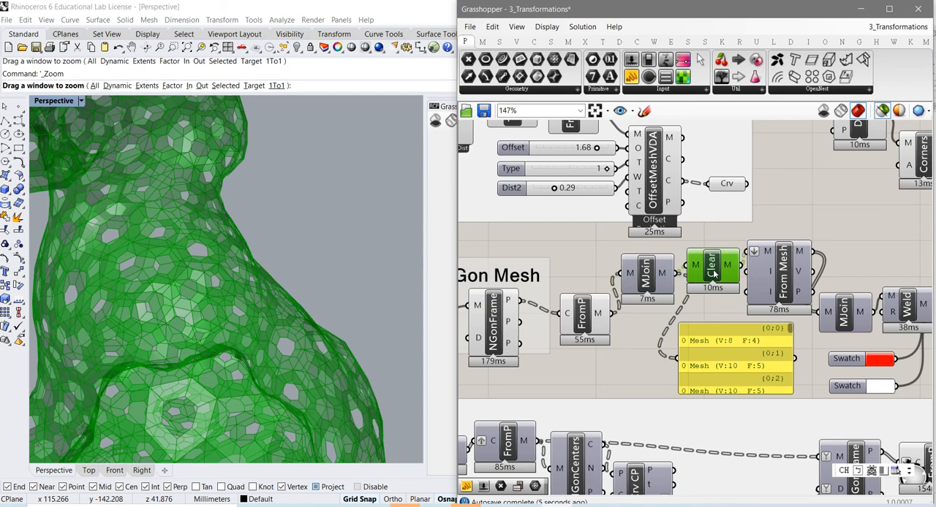
{"action": "left_click_drag", "start_coordinate": [715, 273], "coordinate": [677, 359]}
{"action": "right_click_drag", "start_coordinate": [656, 374], "coordinate": [609, 370]}
- Switch on the preview of the Clear component and inspect its joined frame meshes on the bunny up close
{"action": "right_click", "coordinate": [667, 270]}
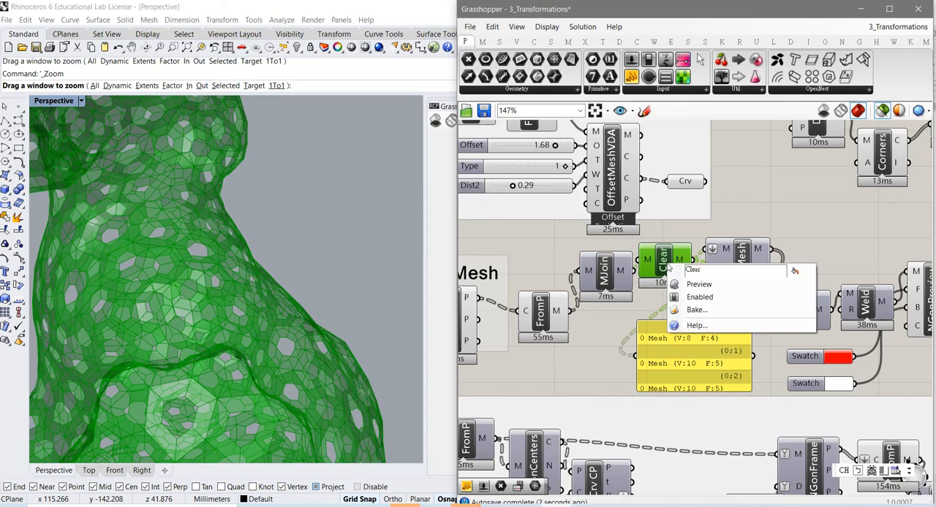
{"action": "left_click", "coordinate": [691, 283]}
{"action": "right_click_drag", "start_coordinate": [271, 399], "coordinate": [272, 359]}
{"action": "scroll", "coordinate": [239, 346], "scroll_direction": "up", "scroll_amount": 4}
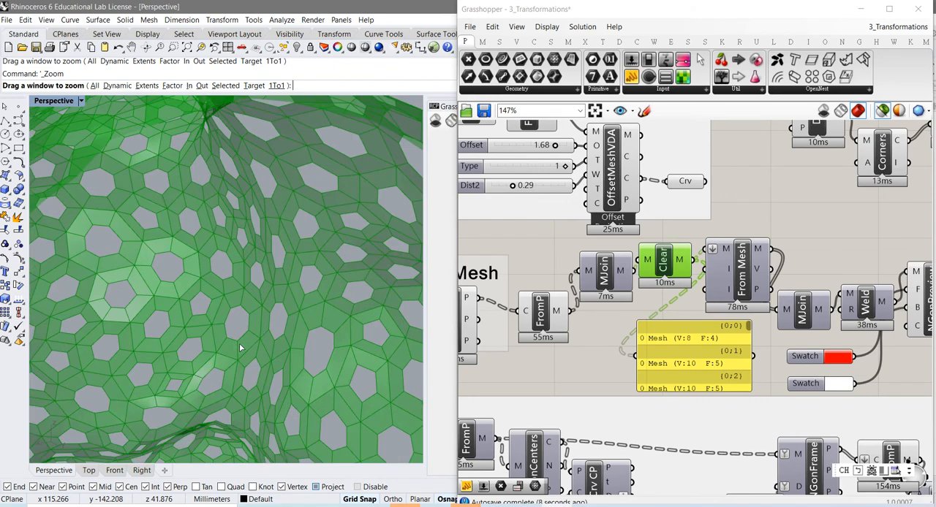
{"action": "right_click_drag", "start_coordinate": [235, 336], "coordinate": [190, 318]}
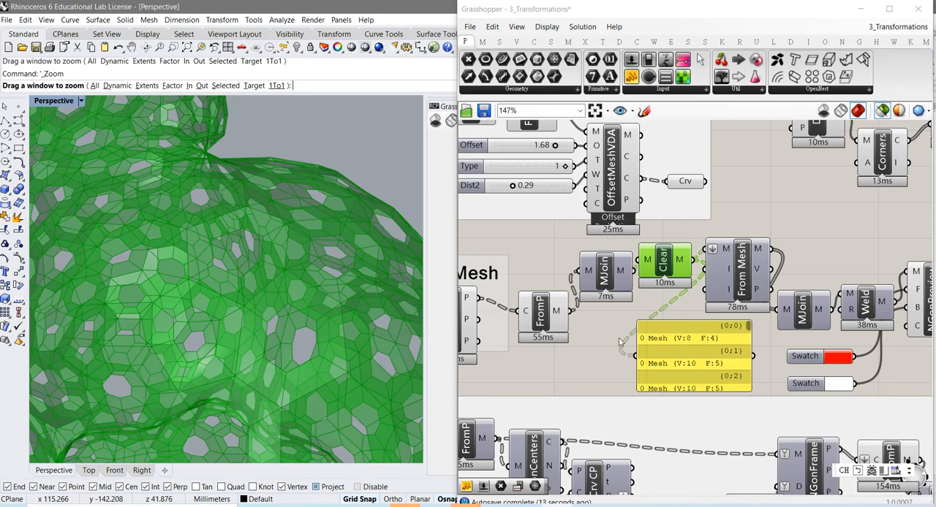
{"action": "right_click_drag", "start_coordinate": [620, 343], "coordinate": [546, 330]}
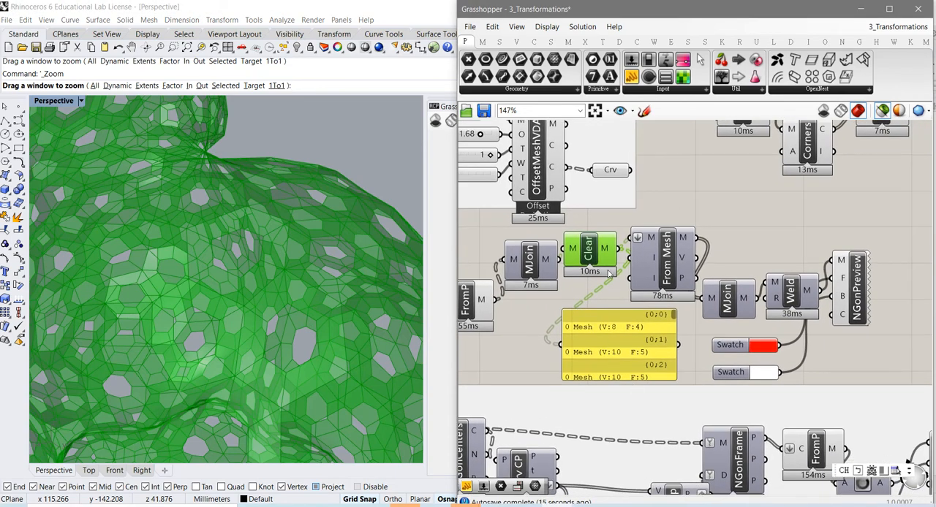
- Connect From Mesh's M output to the panel in place of Clear's output, and reposition the panel beneath From Mesh
{"action": "left_click", "coordinate": [667, 273]}
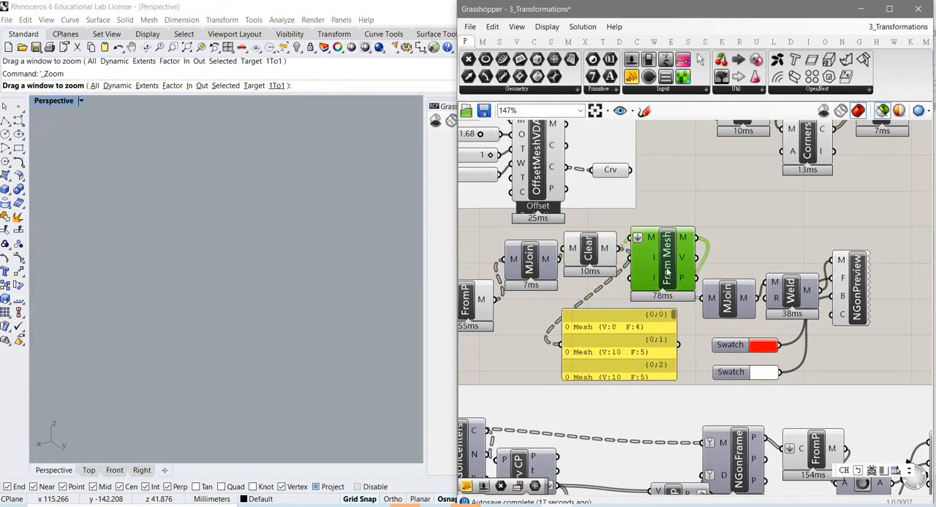
{"action": "left_click_drag", "start_coordinate": [661, 271], "coordinate": [663, 257]}
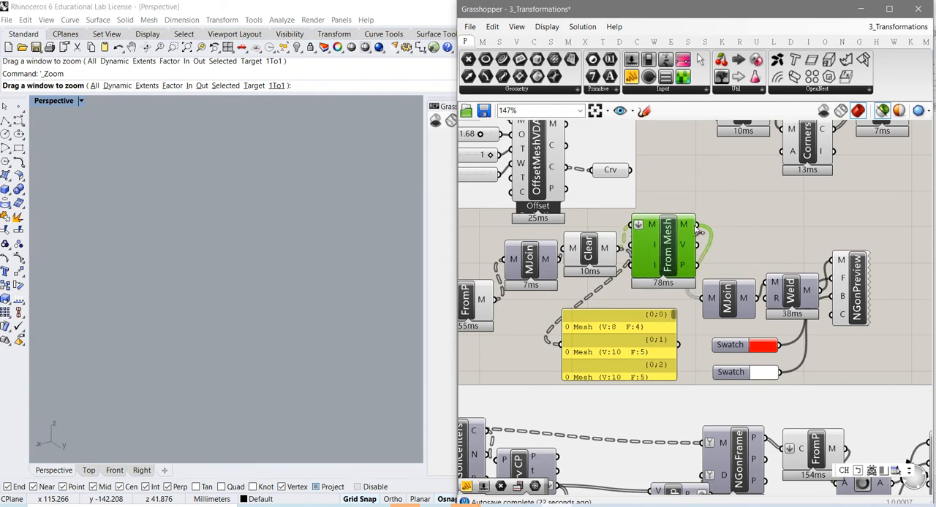
{"action": "left_click_drag", "start_coordinate": [696, 225], "coordinate": [590, 356]}
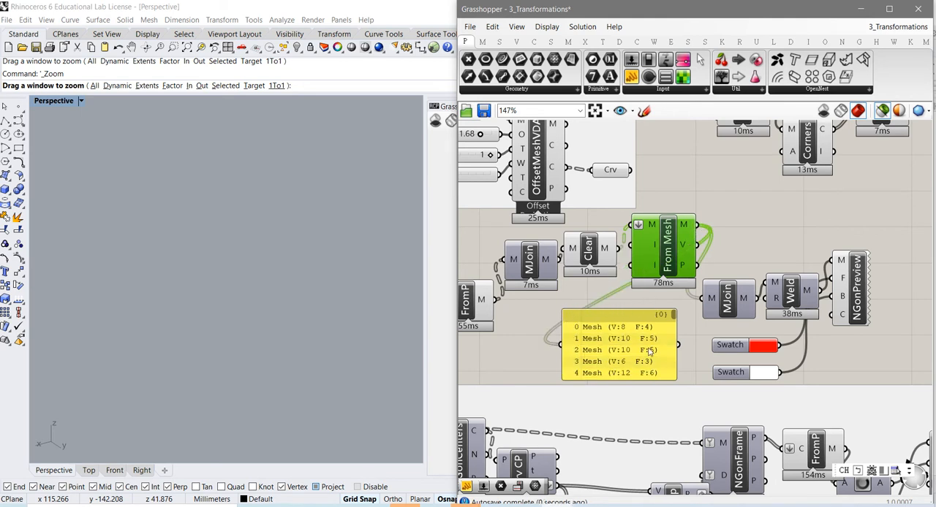
{"action": "left_click_drag", "start_coordinate": [650, 352], "coordinate": [671, 340]}
- Inspect the bunny results of the second MJoin, Weld and NGonPreview components, viewing the coloured frames up close and as a whole
{"action": "left_click", "coordinate": [728, 303]}
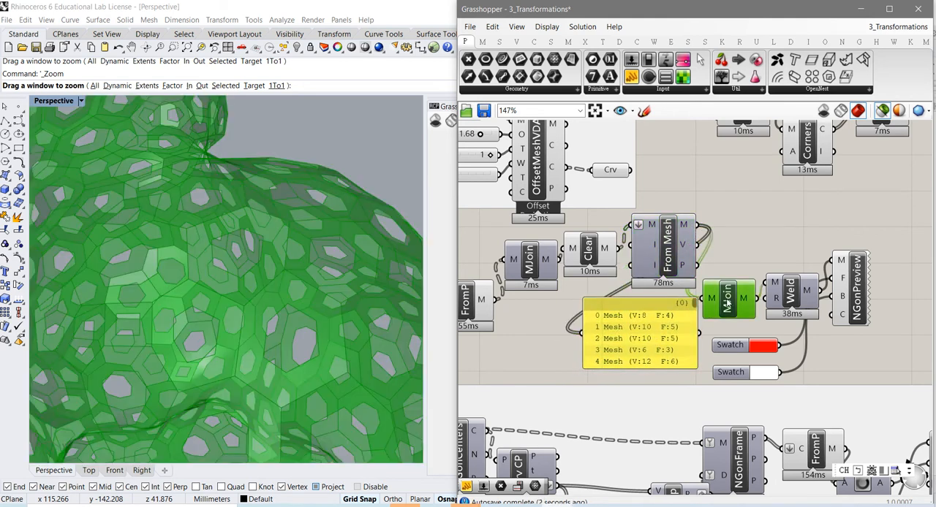
{"action": "left_click", "coordinate": [789, 301]}
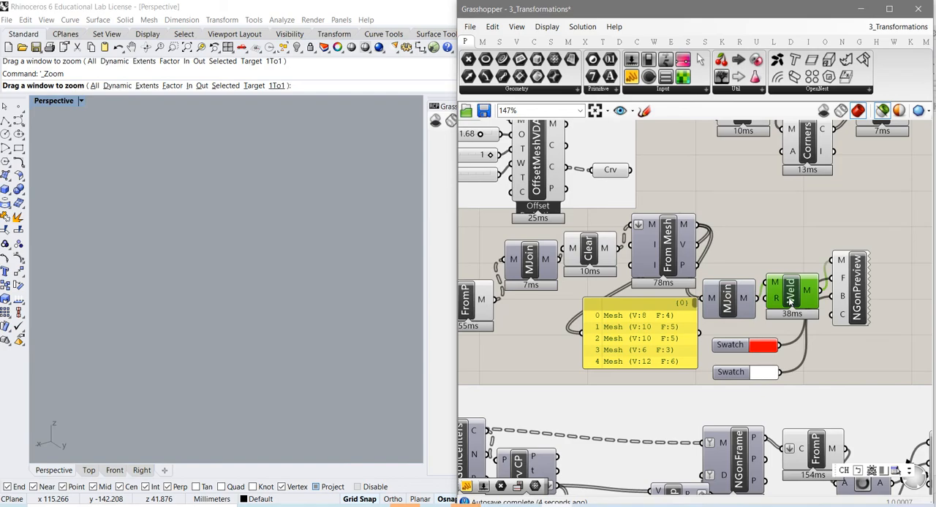
{"action": "left_click_drag", "start_coordinate": [792, 304], "coordinate": [794, 302]}
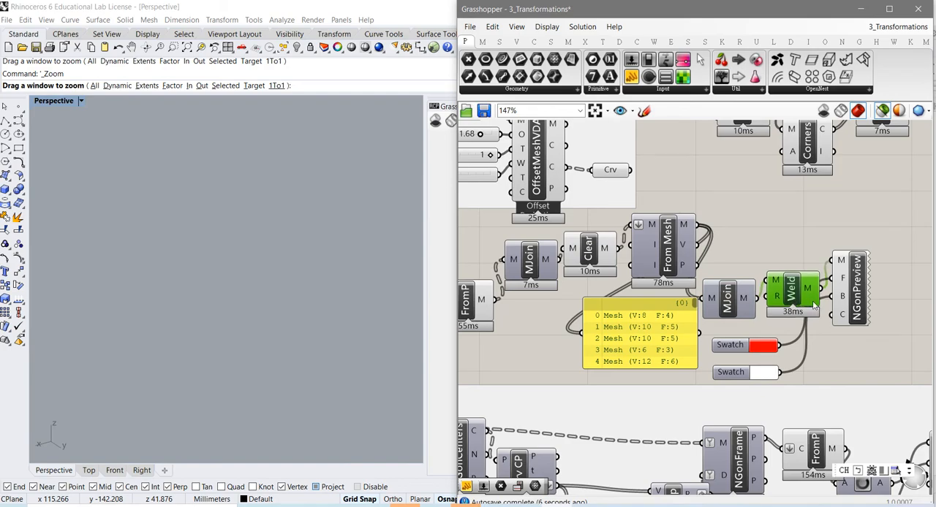
{"action": "left_click", "coordinate": [856, 304]}
{"action": "scroll", "coordinate": [301, 343], "scroll_direction": "up", "scroll_amount": 6}
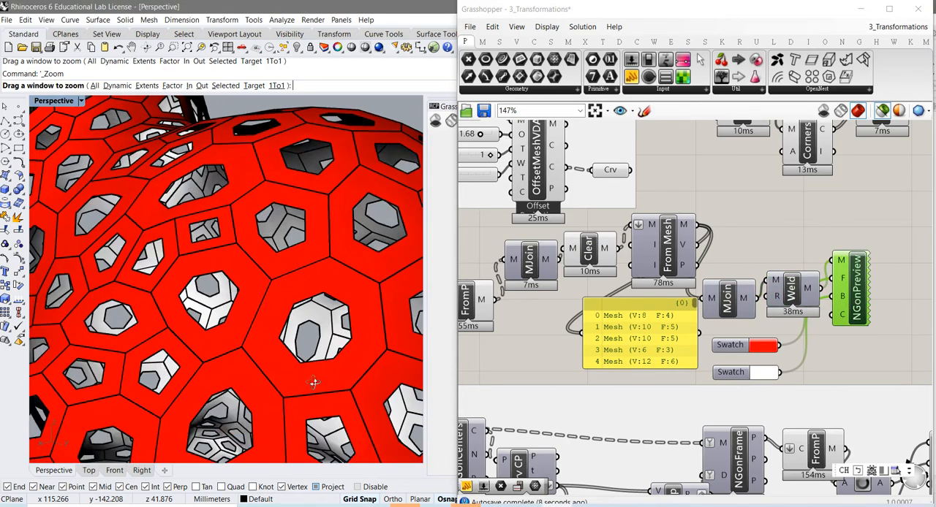
{"action": "scroll", "coordinate": [304, 348], "scroll_direction": "down", "scroll_amount": 5}
{"action": "right_click_drag", "start_coordinate": [304, 350], "coordinate": [155, 316]}
{"action": "scroll", "coordinate": [254, 335], "scroll_direction": "down", "scroll_amount": 5}
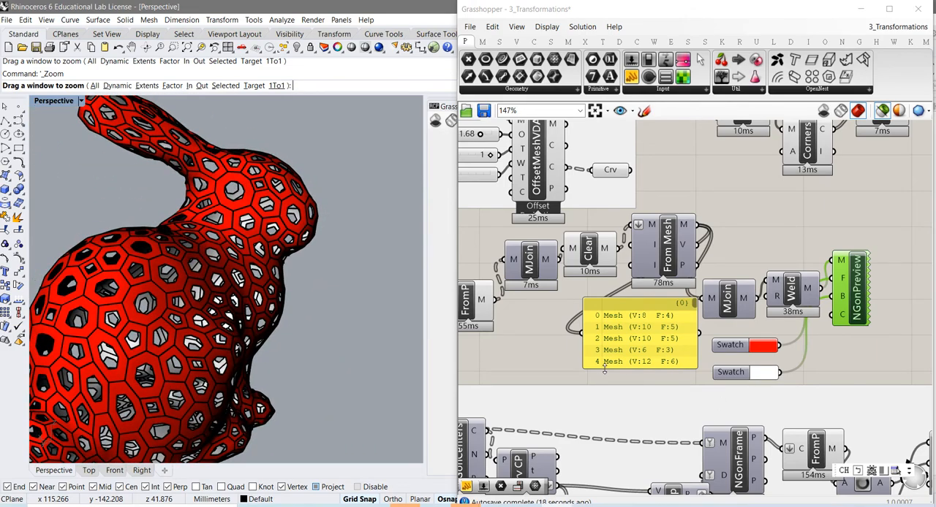
- Select the S surface parameter feeding DiamondDivide and examine the curved surface from several angles
{"action": "right_click_drag", "start_coordinate": [605, 370], "coordinate": [935, 289]}
{"action": "left_click", "coordinate": [626, 318]}
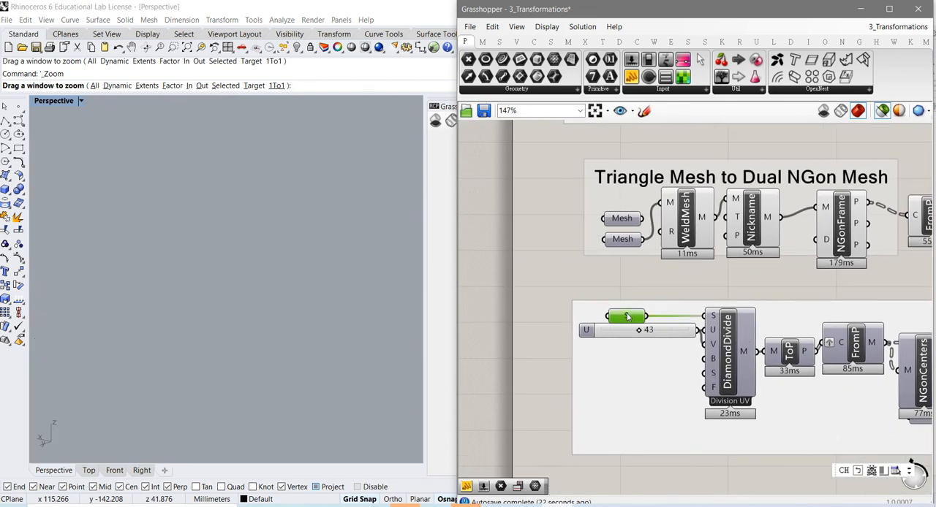
{"action": "middle_click", "coordinate": [230, 361]}
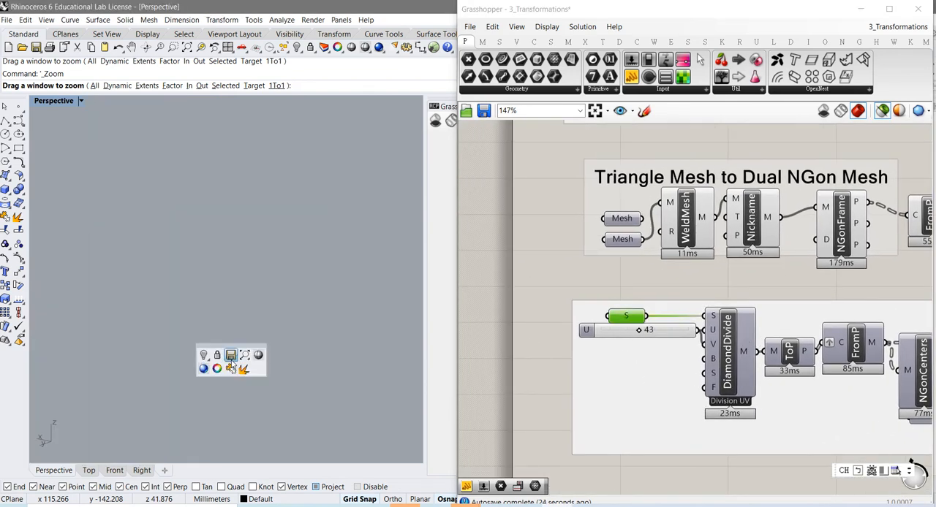
{"action": "left_click_drag", "start_coordinate": [239, 369], "coordinate": [261, 336]}
{"action": "scroll", "coordinate": [317, 394], "scroll_direction": "down", "scroll_amount": 15}
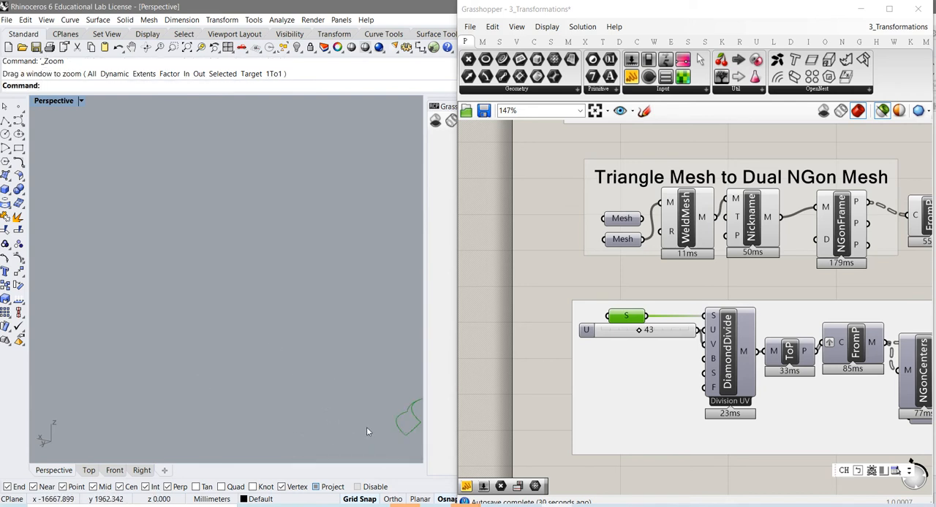
{"action": "right_click_drag", "start_coordinate": [366, 427], "coordinate": [270, 380], "text": "shift"}
{"action": "scroll", "coordinate": [302, 395], "scroll_direction": "up", "scroll_amount": 3}
{"action": "scroll", "coordinate": [370, 424], "scroll_direction": "up", "scroll_amount": 5}
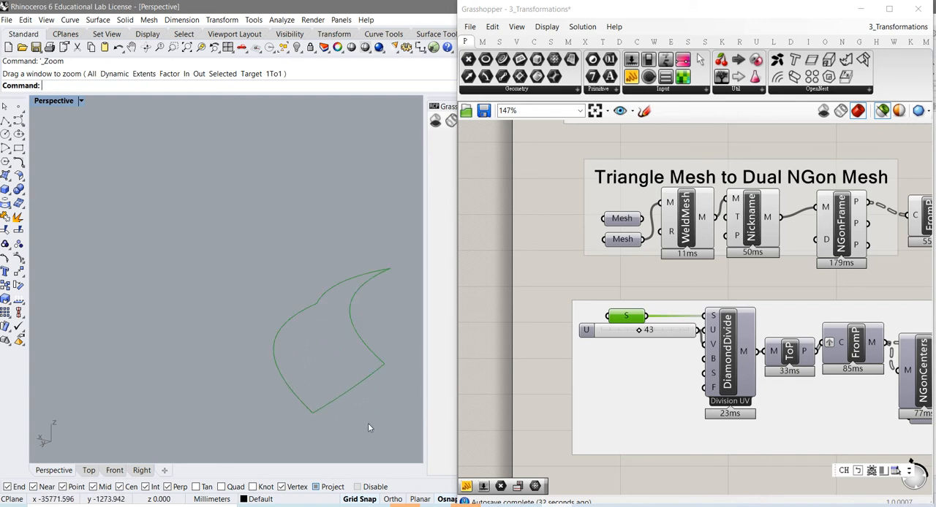
{"action": "scroll", "coordinate": [334, 434], "scroll_direction": "down", "scroll_amount": 3}
{"action": "right_click_drag", "start_coordinate": [376, 424], "coordinate": [268, 320], "text": "shift"}
{"action": "right_click_drag", "start_coordinate": [268, 321], "coordinate": [286, 344]}
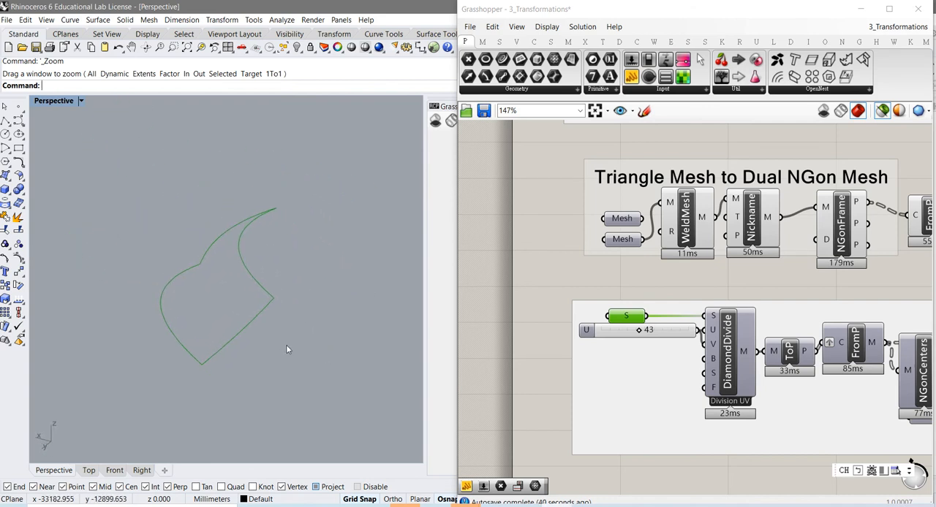
{"action": "mouse_move", "coordinate": [386, 344]}
{"action": "right_mouse_down"}
{"action": "mouse_move", "coordinate": [363, 341]}
{"action": "mouse_move", "coordinate": [374, 341]}
{"action": "right_mouse_up"}
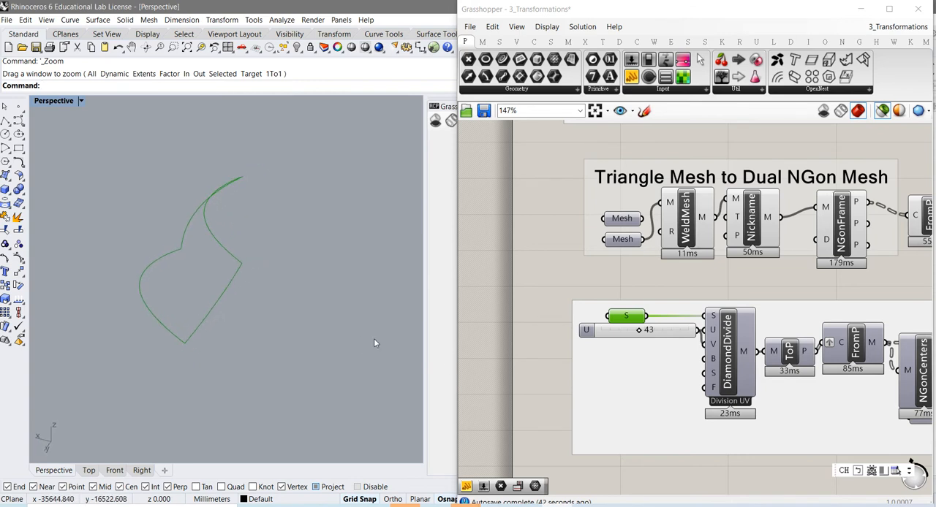
- Switch on the preview of DiamondDivide and inspect the diamond mesh on the curved surface
{"action": "left_click", "coordinate": [728, 388]}
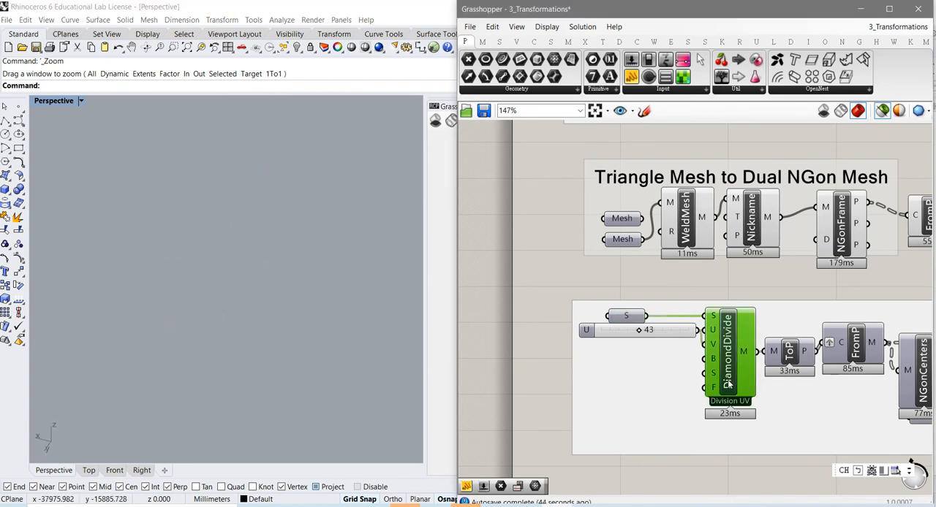
{"action": "right_click", "coordinate": [728, 379]}
{"action": "left_click", "coordinate": [746, 393]}
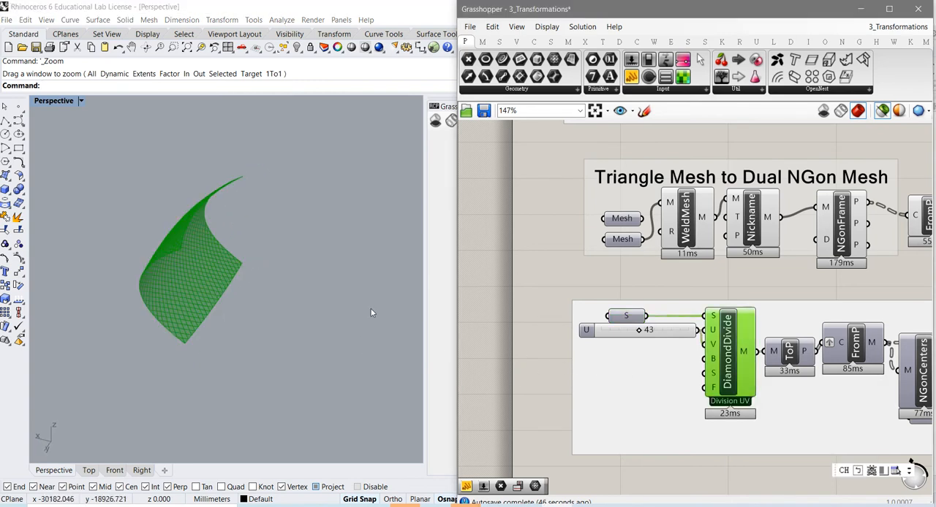
{"action": "right_click_drag", "start_coordinate": [205, 256], "coordinate": [224, 294]}
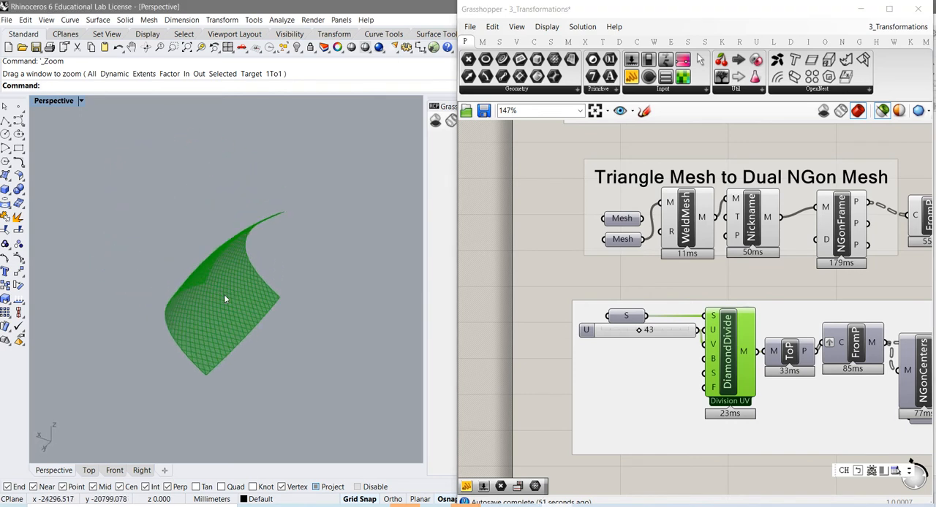
{"action": "scroll", "coordinate": [224, 296], "scroll_direction": "up", "scroll_amount": 3}
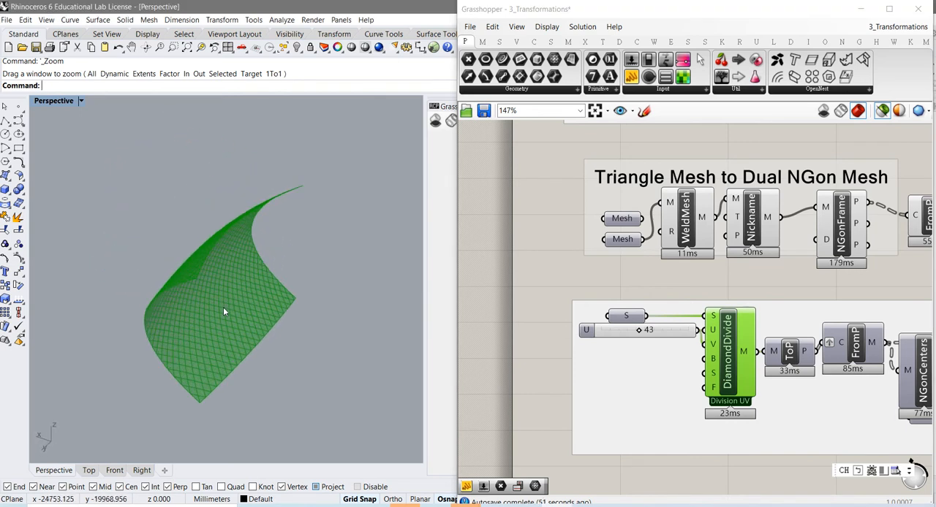
- Switch on the preview of the ToP component after DiamondDivide and examine the extracted diamond polylines up close
{"action": "left_click", "coordinate": [790, 358]}
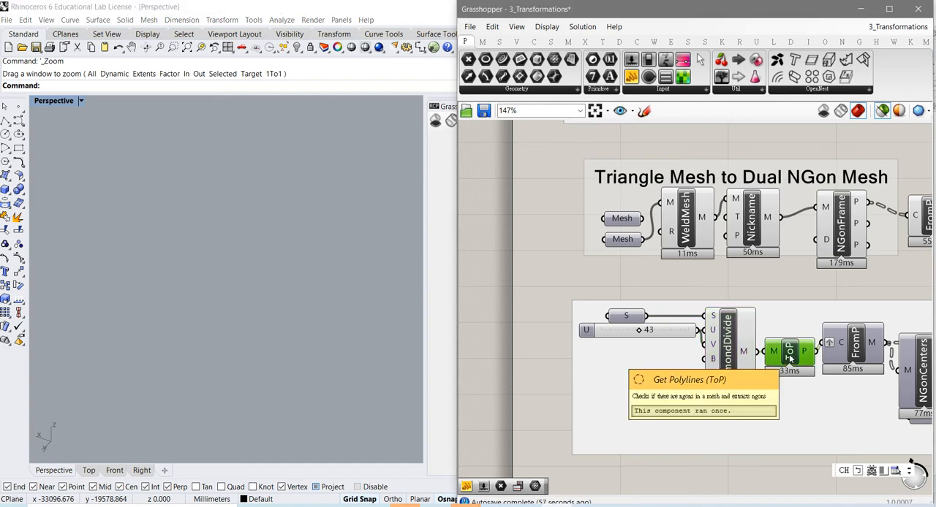
{"action": "right_click", "coordinate": [795, 356]}
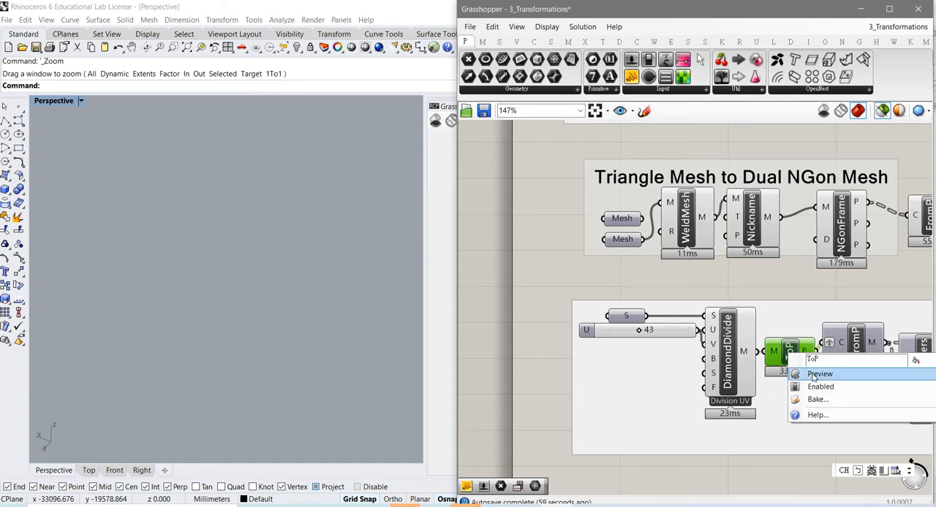
{"action": "left_click", "coordinate": [804, 374]}
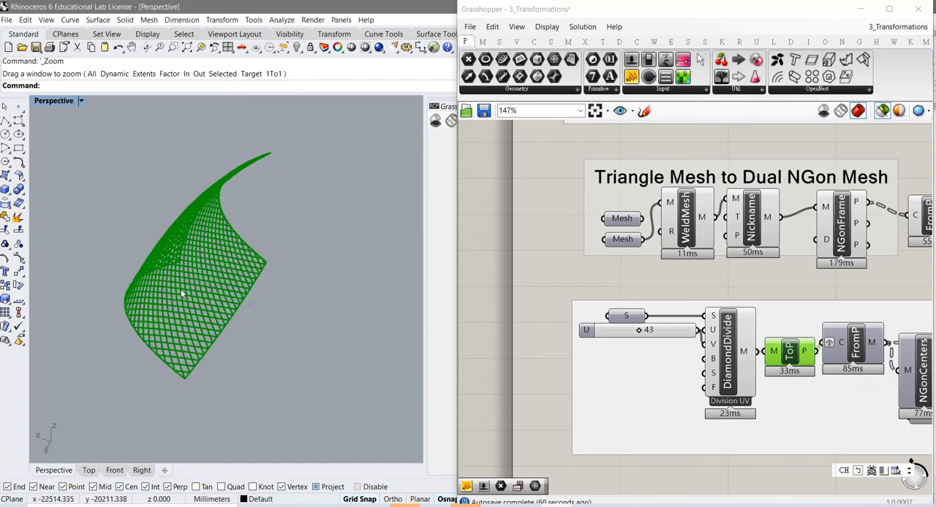
{"action": "scroll", "coordinate": [181, 288], "scroll_direction": "up", "scroll_amount": 3}
{"action": "scroll", "coordinate": [180, 289], "scroll_direction": "up", "scroll_amount": 1}
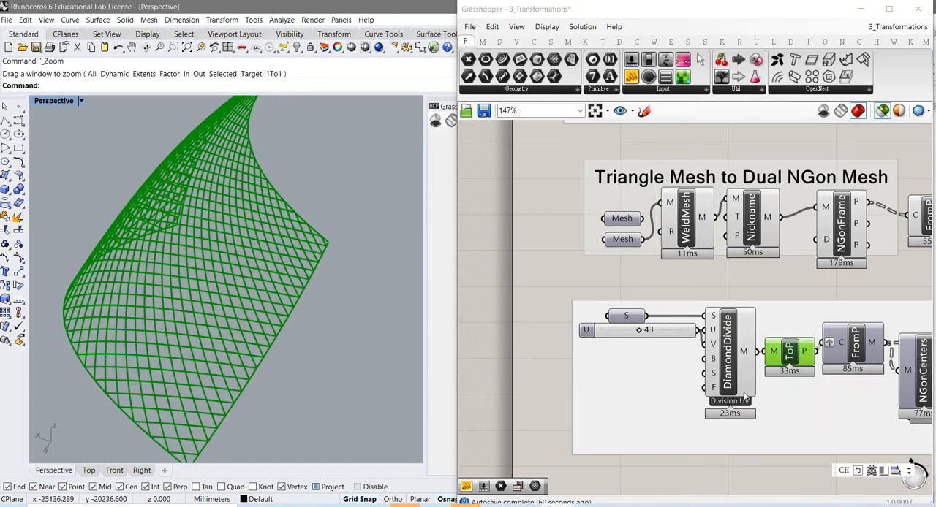
- Switch on the preview of the FromP component that rebuilds meshes from the diamond polylines
{"action": "left_click", "coordinate": [858, 352]}
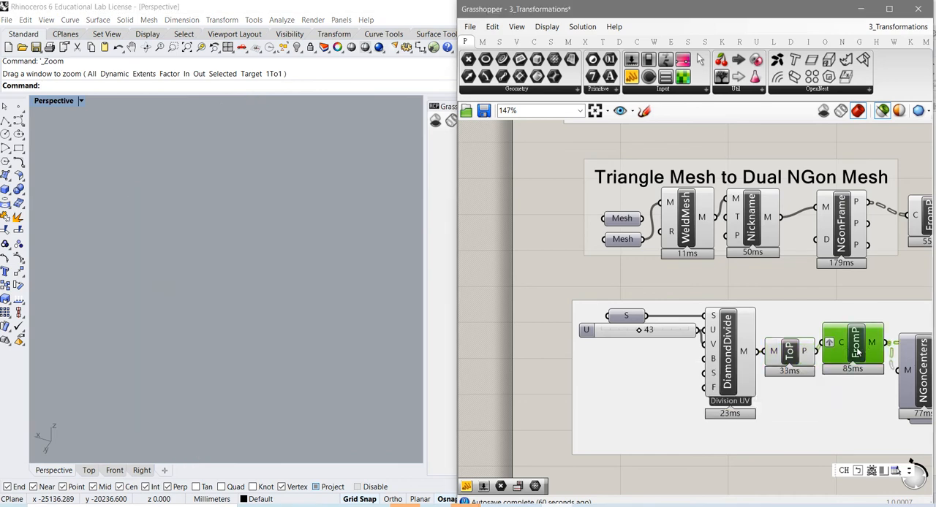
{"action": "right_click", "coordinate": [855, 352]}
{"action": "left_click", "coordinate": [819, 369]}
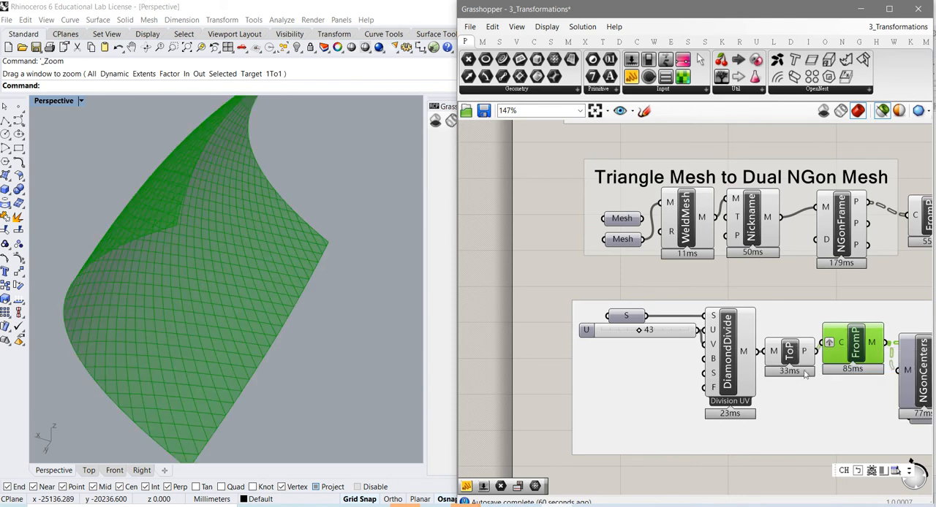
- Examine the rebuilt diamond meshes on the curved surface from another angle and side-on
{"action": "mouse_move", "coordinate": [207, 271]}
{"action": "right_mouse_down"}
{"action": "mouse_move", "coordinate": [217, 286]}
{"action": "mouse_move", "coordinate": [192, 271]}
{"action": "mouse_move", "coordinate": [206, 264]}
{"action": "right_mouse_up"}
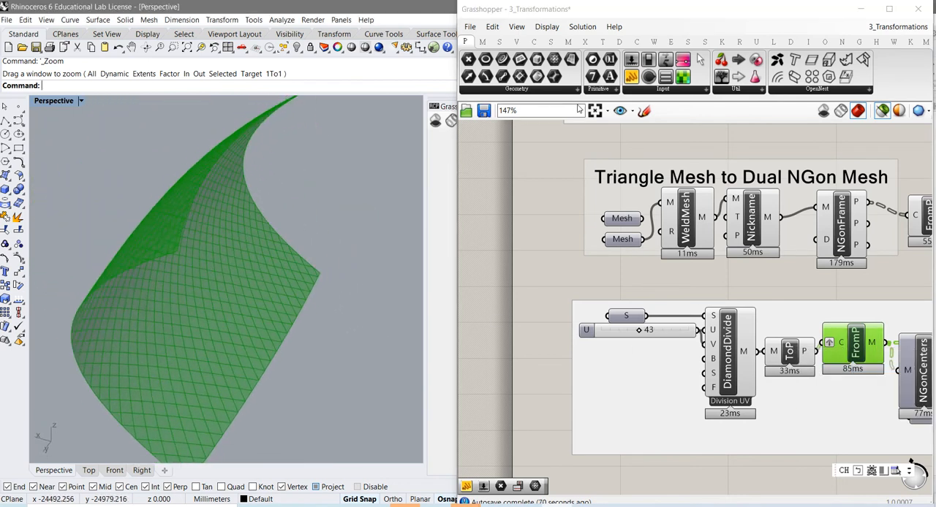
{"action": "left_click", "coordinate": [174, 48]}
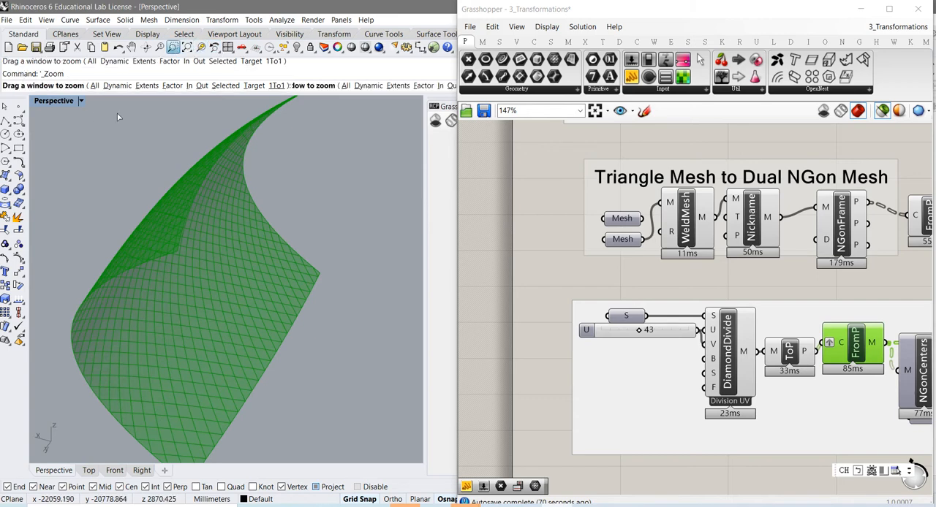
{"action": "left_click_drag", "start_coordinate": [66, 119], "coordinate": [357, 400]}
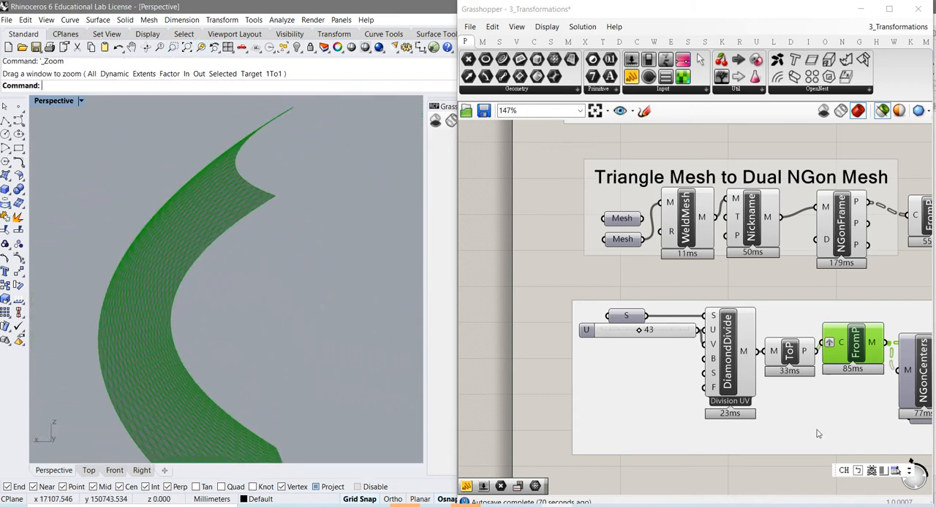
- Switch on the preview of the NGonCenters component and inspect the center points of the diamond cells up close
{"action": "right_click_drag", "start_coordinate": [858, 418], "coordinate": [654, 392]}
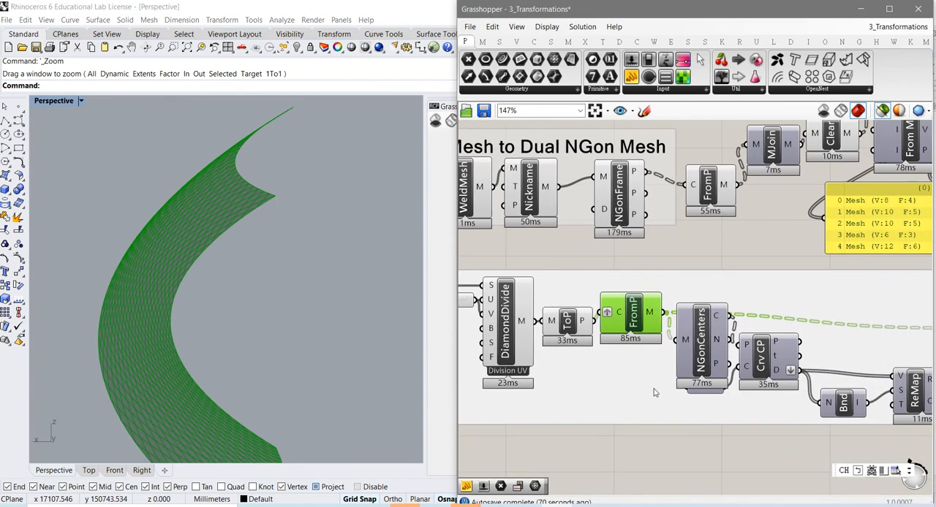
{"action": "left_click", "coordinate": [701, 363]}
{"action": "right_click", "coordinate": [700, 363]}
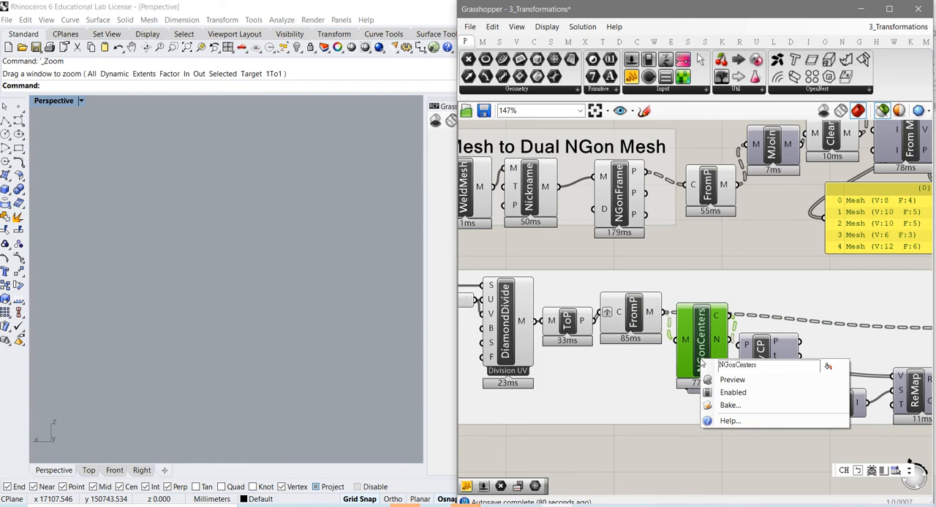
{"action": "left_click", "coordinate": [726, 379]}
{"action": "scroll", "coordinate": [133, 313], "scroll_direction": "up", "scroll_amount": 10}
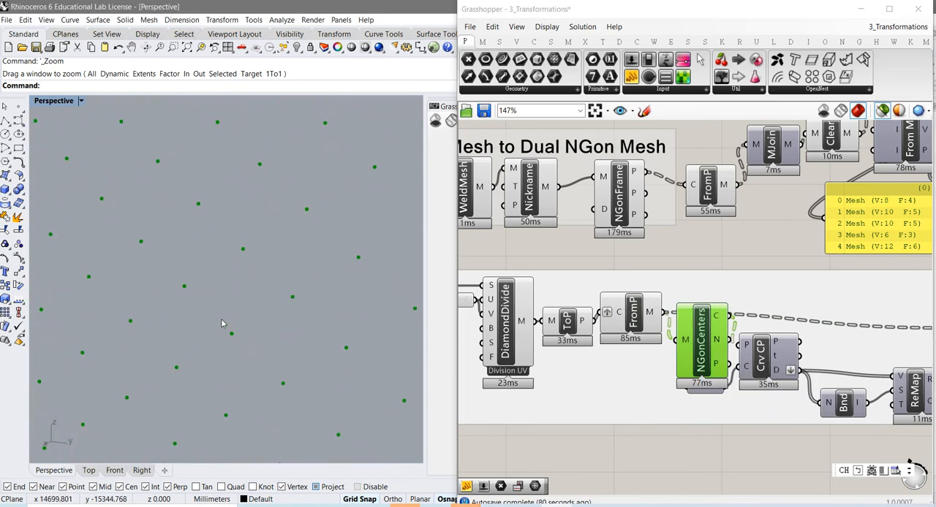
{"action": "scroll", "coordinate": [224, 326], "scroll_direction": "down", "scroll_amount": 5}
{"action": "scroll", "coordinate": [223, 326], "scroll_direction": "up", "scroll_amount": 8}
{"action": "scroll", "coordinate": [212, 203], "scroll_direction": "up", "scroll_amount": 4}
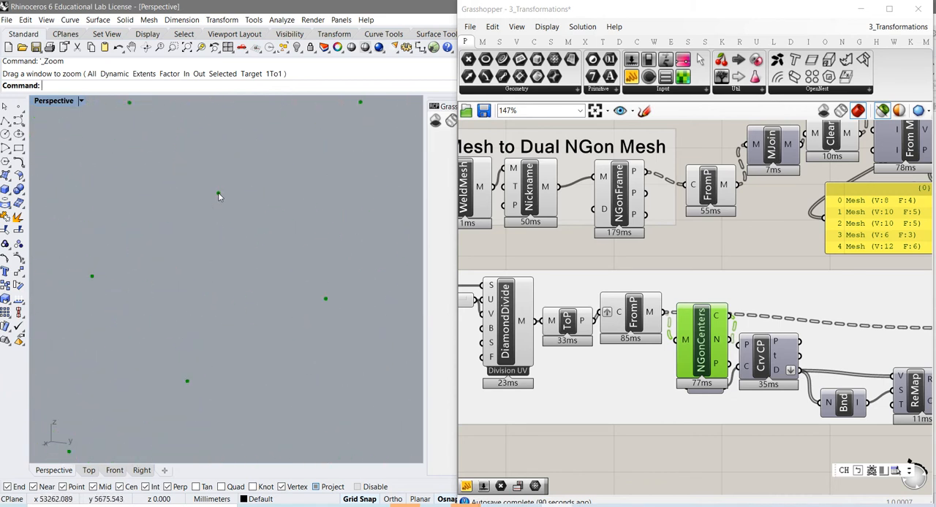
{"action": "scroll", "coordinate": [220, 190], "scroll_direction": "up", "scroll_amount": 3}
{"action": "scroll", "coordinate": [221, 189], "scroll_direction": "down", "scroll_amount": 6}
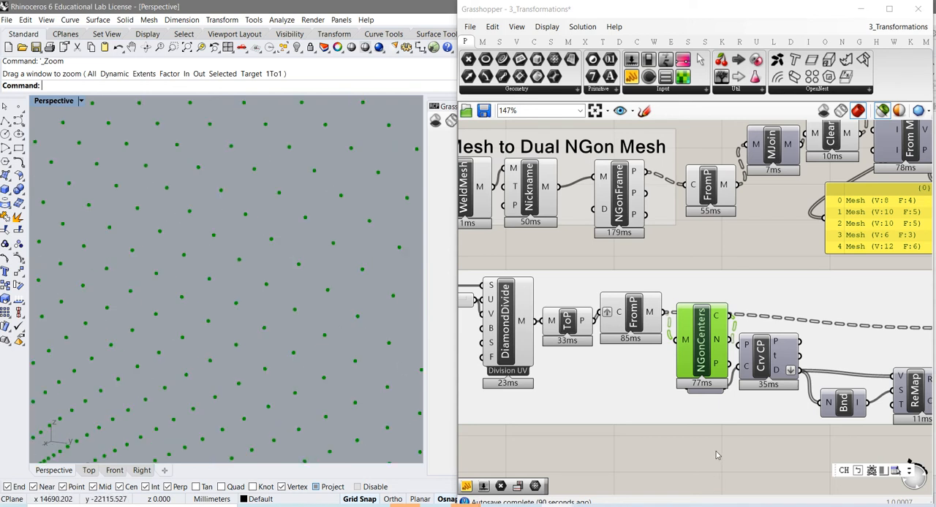
- Move NGonCenters and the Crv parameter apart on the canvas and switch on the preview of Crv
{"action": "left_click_drag", "start_coordinate": [708, 368], "coordinate": [713, 349]}
{"action": "left_click_drag", "start_coordinate": [706, 391], "coordinate": [708, 403]}
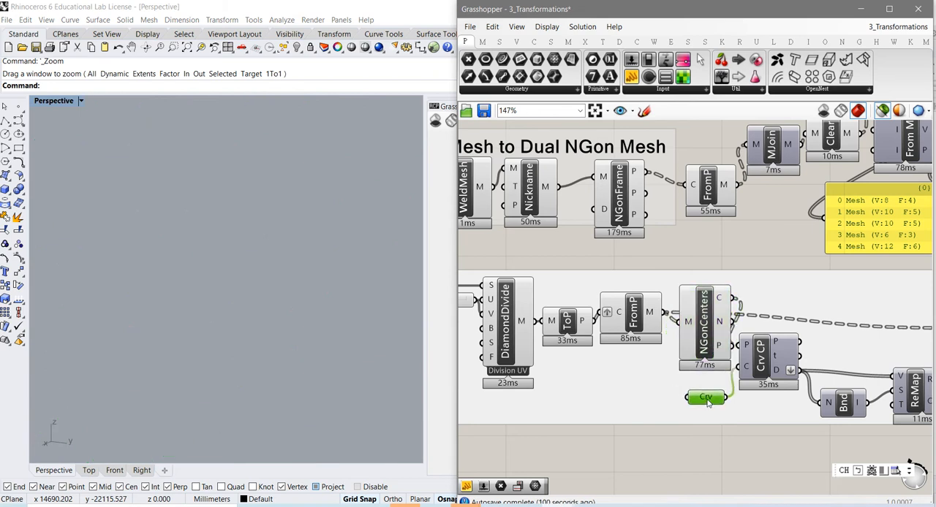
{"action": "right_click", "coordinate": [708, 401]}
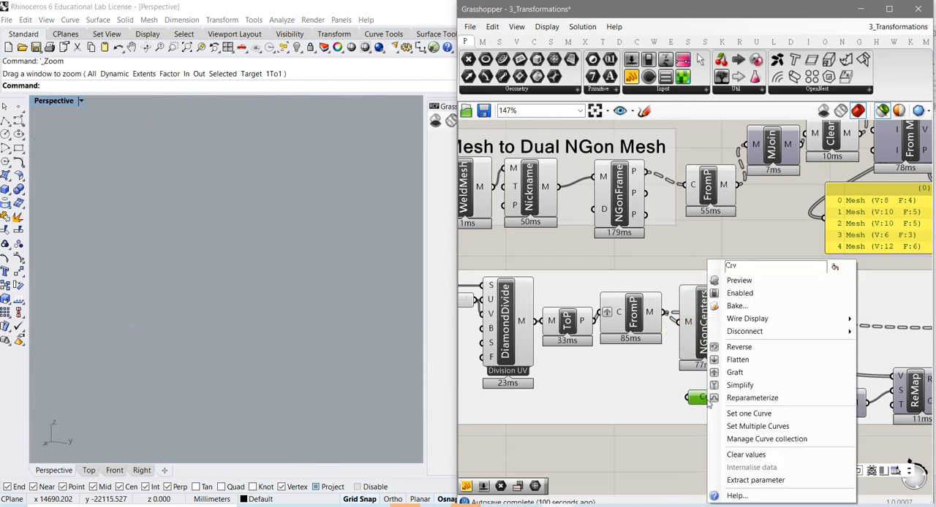
{"action": "left_click", "coordinate": [751, 284]}
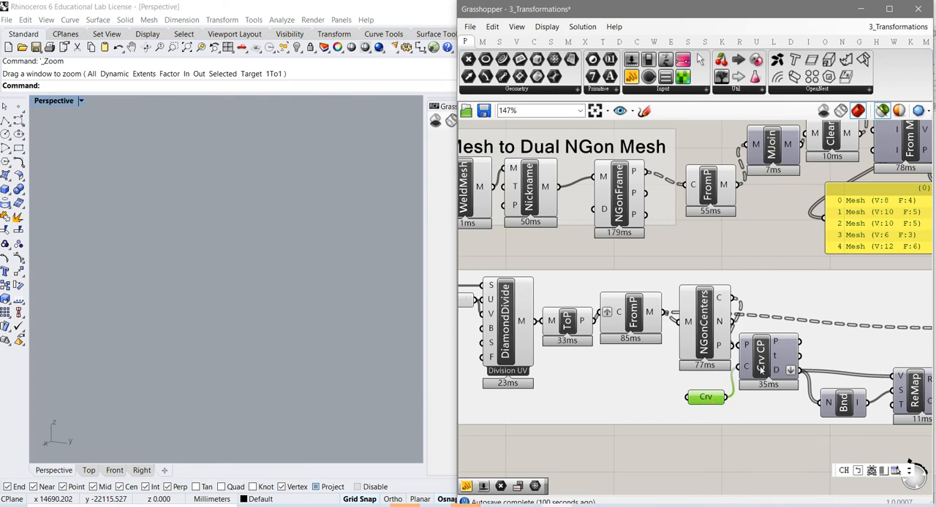
- Select Crv CP and NGonCenters together with Crv and examine the cell centers against their closest points on the curve
{"action": "left_click", "coordinate": [760, 369], "text": "shift"}
{"action": "left_click", "coordinate": [709, 347], "text": "shift"}
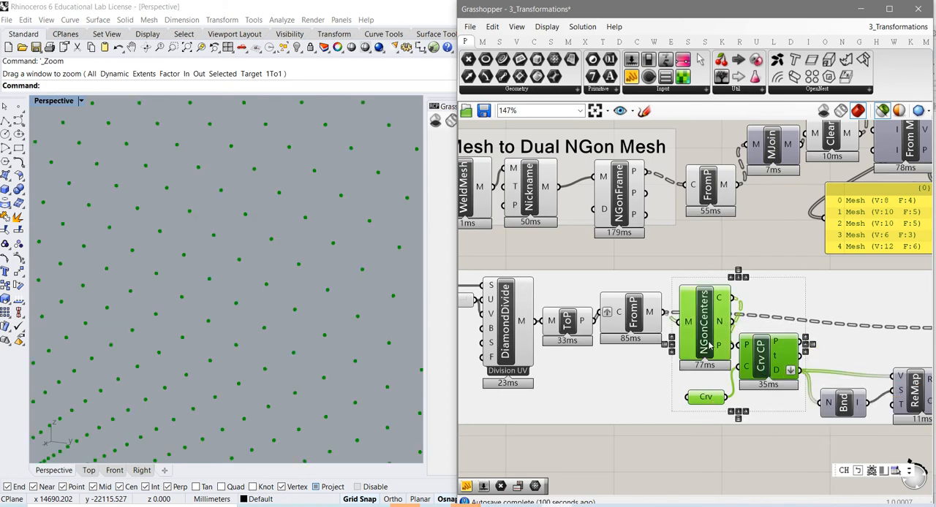
{"action": "scroll", "coordinate": [319, 352], "scroll_direction": "down", "scroll_amount": 10}
{"action": "right_click_drag", "start_coordinate": [251, 391], "coordinate": [228, 334]}
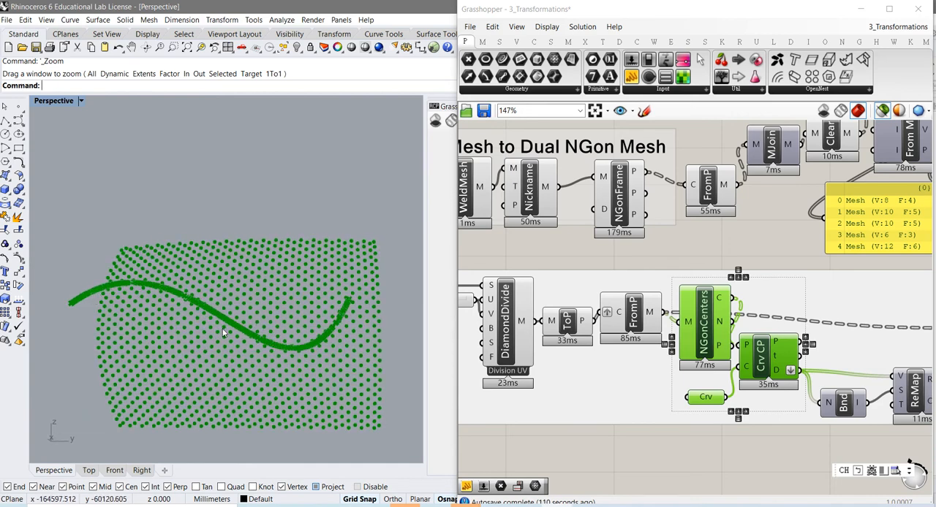
{"action": "scroll", "coordinate": [223, 329], "scroll_direction": "up", "scroll_amount": 9}
{"action": "scroll", "coordinate": [280, 334], "scroll_direction": "down", "scroll_amount": 4}
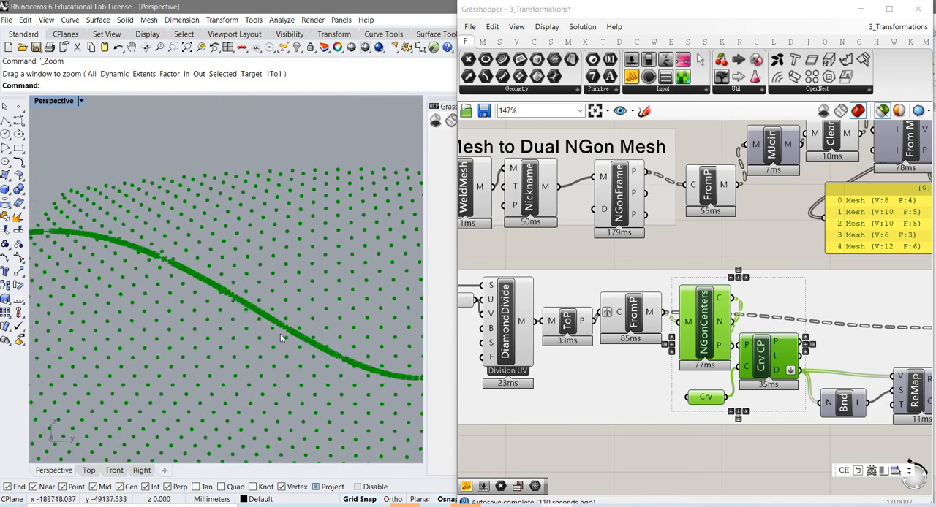
{"action": "scroll", "coordinate": [280, 333], "scroll_direction": "down", "scroll_amount": 5}
{"action": "right_click_drag", "start_coordinate": [282, 365], "coordinate": [305, 373]}
{"action": "scroll", "coordinate": [317, 364], "scroll_direction": "up", "scroll_amount": 4}
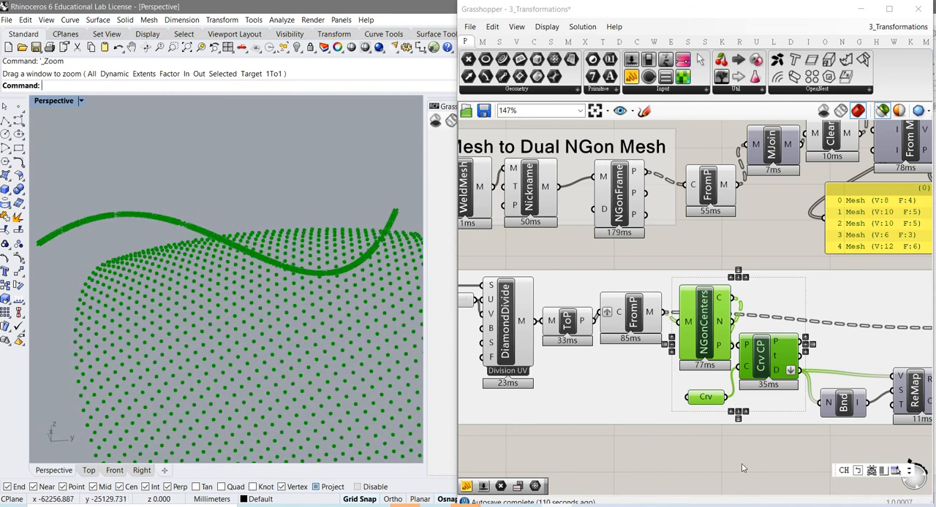
- Select the FromP component after the diamond chain's NGonFrame and examine the varying frame widths across the surface from several angles
{"action": "right_click_drag", "start_coordinate": [750, 445], "coordinate": [612, 422]}
{"action": "right_click_drag", "start_coordinate": [680, 429], "coordinate": [606, 431]}
{"action": "mouse_move", "coordinate": [704, 438]}
{"action": "right_mouse_down"}
{"action": "mouse_move", "coordinate": [612, 432]}
{"action": "mouse_move", "coordinate": [626, 440]}
{"action": "right_mouse_up"}
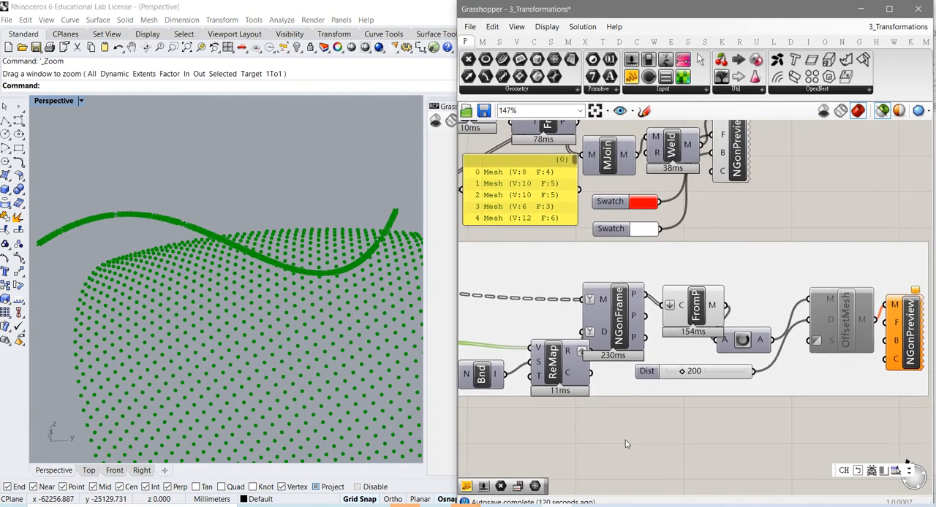
{"action": "right_click_drag", "start_coordinate": [733, 450], "coordinate": [667, 457]}
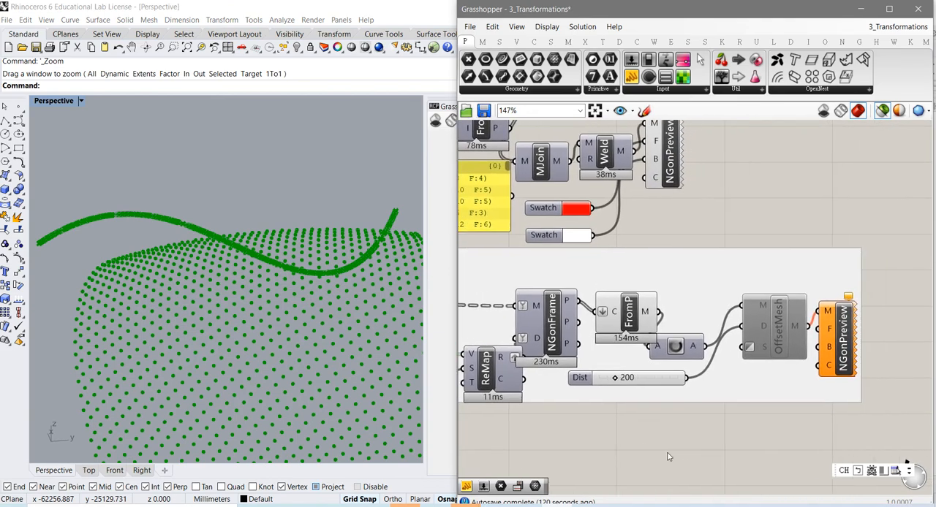
{"action": "left_click", "coordinate": [633, 327]}
{"action": "scroll", "coordinate": [224, 351], "scroll_direction": "up", "scroll_amount": 4}
{"action": "right_click_drag", "start_coordinate": [225, 351], "coordinate": [261, 275]}
{"action": "scroll", "coordinate": [257, 285], "scroll_direction": "up", "scroll_amount": 4}
{"action": "scroll", "coordinate": [253, 268], "scroll_direction": "down", "scroll_amount": 2}
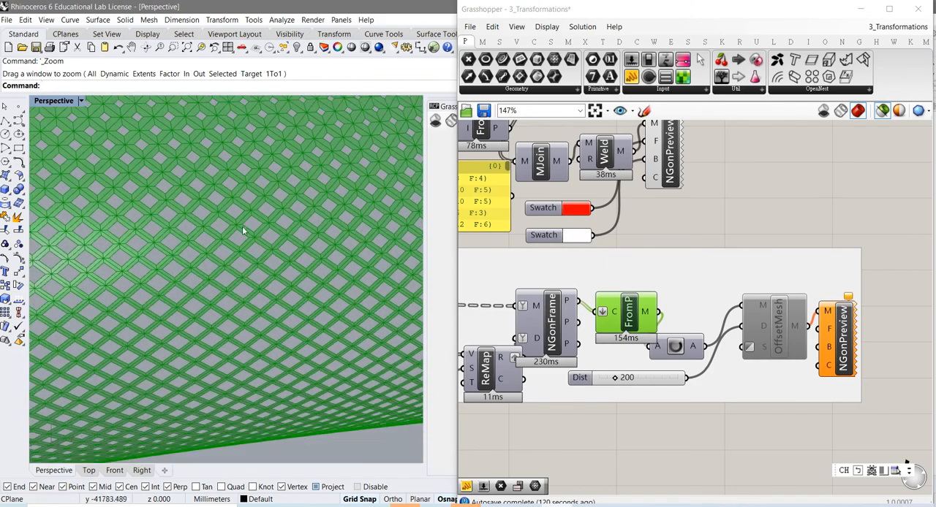
{"action": "right_click_drag", "start_coordinate": [242, 226], "coordinate": [225, 194]}
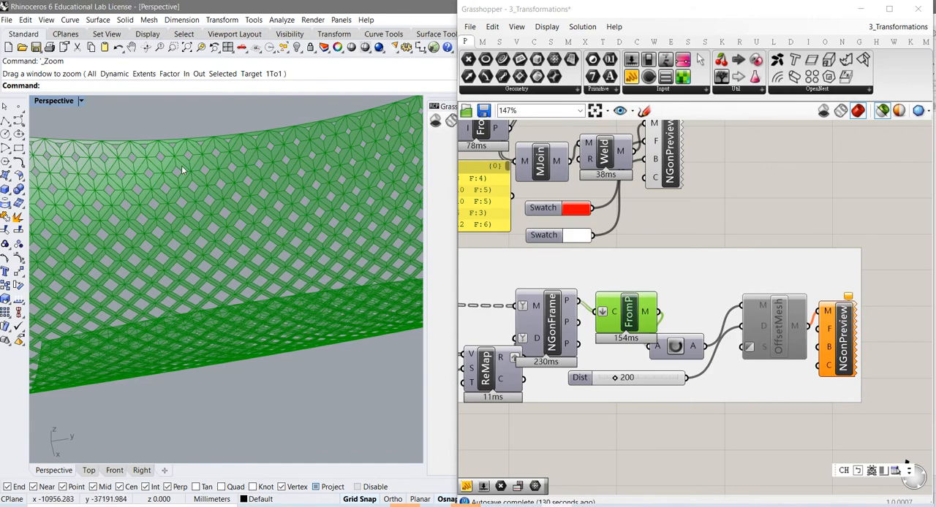
{"action": "right_click_drag", "start_coordinate": [201, 312], "coordinate": [168, 303]}
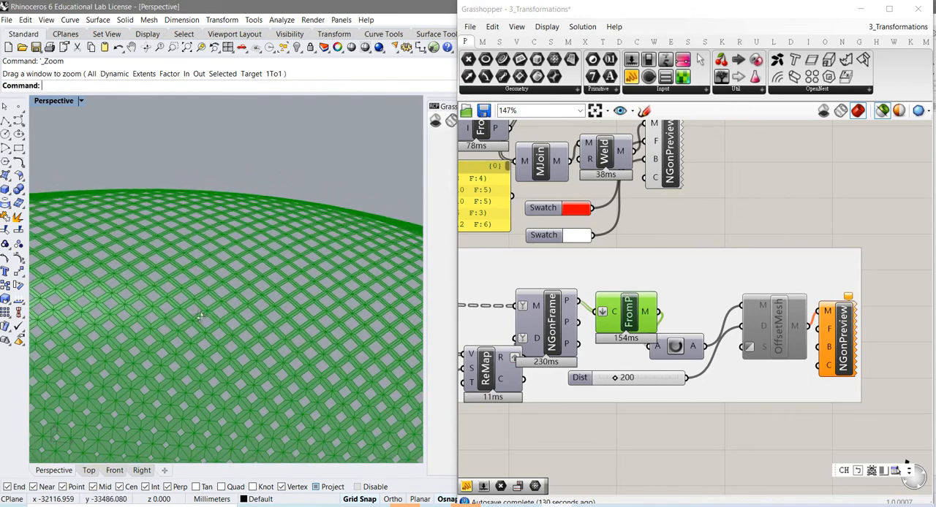
{"action": "scroll", "coordinate": [203, 304], "scroll_direction": "up", "scroll_amount": 3}
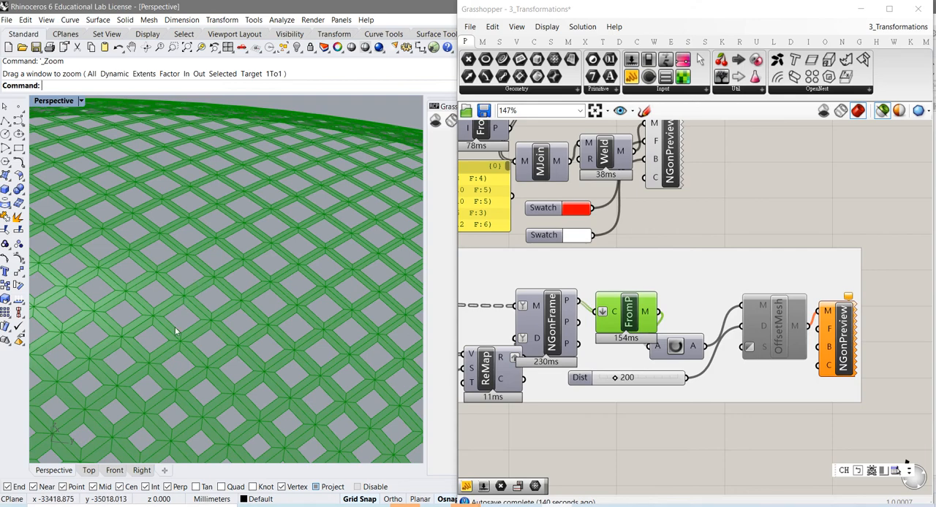
{"action": "right_click_drag", "start_coordinate": [204, 419], "coordinate": [265, 353]}
{"action": "scroll", "coordinate": [187, 380], "scroll_direction": "down", "scroll_amount": 2}
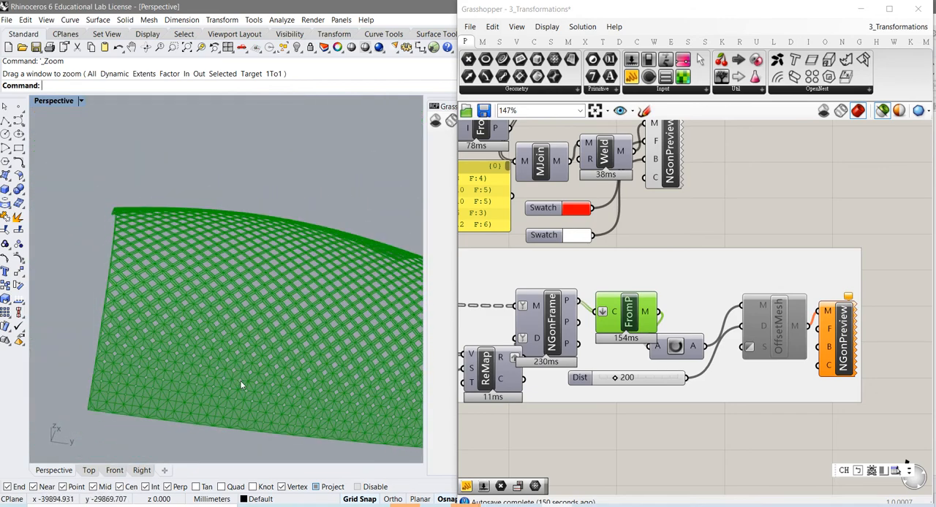
- Shift the diamond chain's NGonFrame slightly upward on the canvas and select the Crv parameter to view the whole attractor curve
{"action": "left_click", "coordinate": [554, 331]}
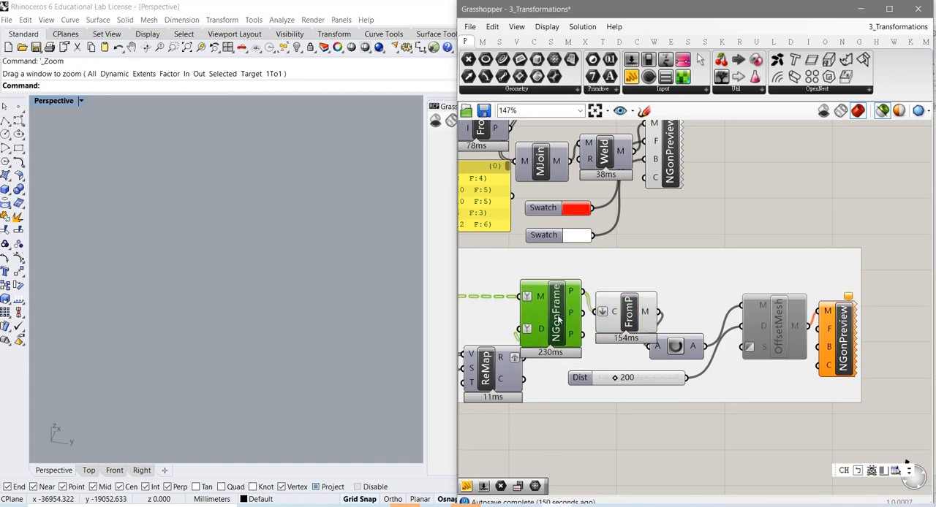
{"action": "right_click_drag", "start_coordinate": [544, 395], "coordinate": [606, 407]}
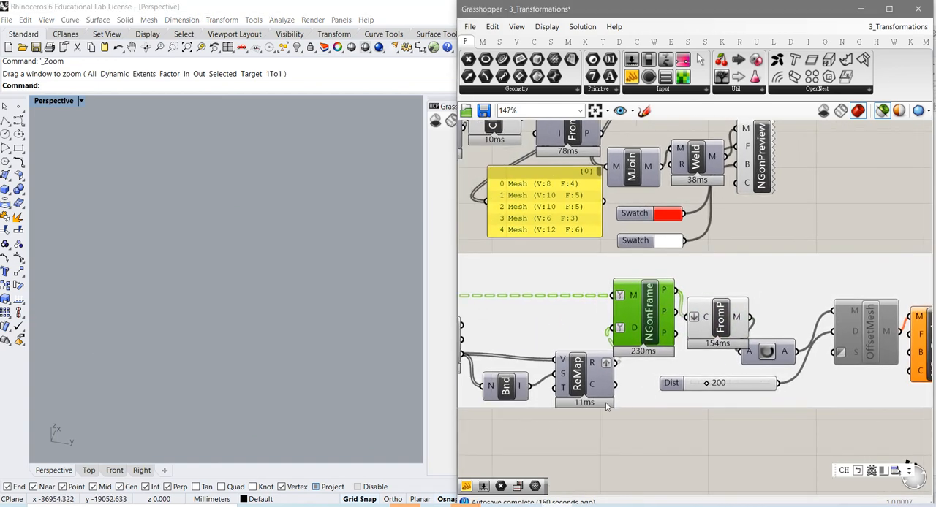
{"action": "right_click_drag", "start_coordinate": [500, 433], "coordinate": [637, 437]}
{"action": "mouse_move", "coordinate": [576, 439]}
{"action": "right_mouse_down"}
{"action": "mouse_move", "coordinate": [760, 451]}
{"action": "mouse_move", "coordinate": [734, 456]}
{"action": "mouse_move", "coordinate": [771, 462]}
{"action": "mouse_move", "coordinate": [786, 443]}
{"action": "right_mouse_up"}
{"action": "left_click", "coordinate": [803, 411]}
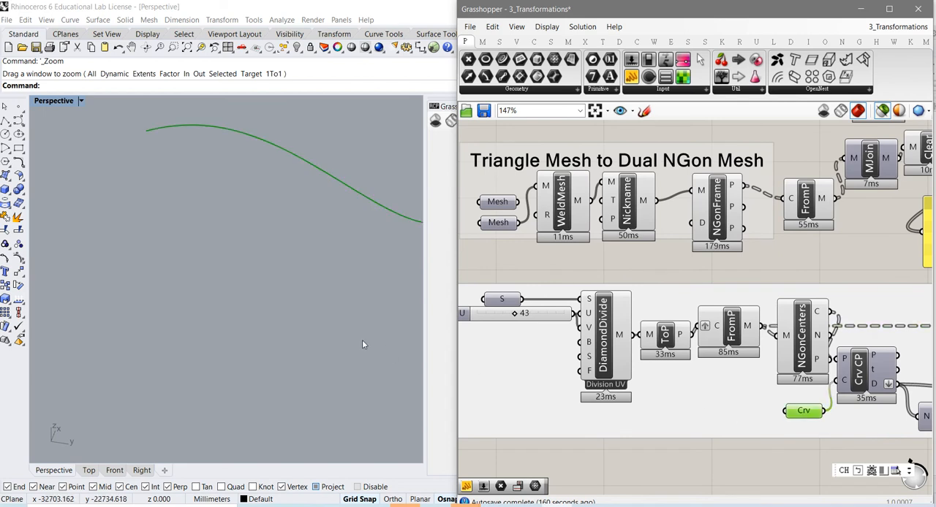
{"action": "scroll", "coordinate": [328, 337], "scroll_direction": "up", "scroll_amount": 3}
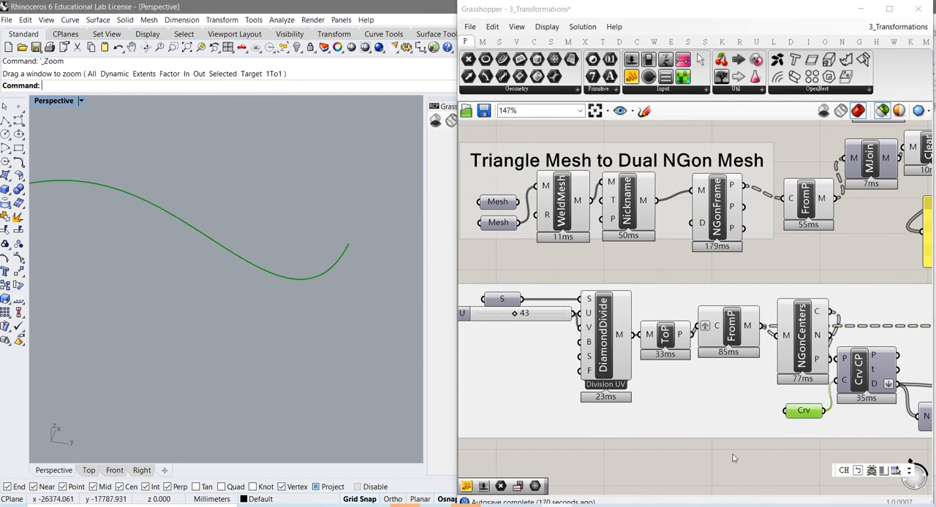
- Follow the chain from Crv through ReMap to NGonFrame, select its FromP output component and compare the frame openings across the surface
{"action": "right_click_drag", "start_coordinate": [848, 443], "coordinate": [685, 424]}
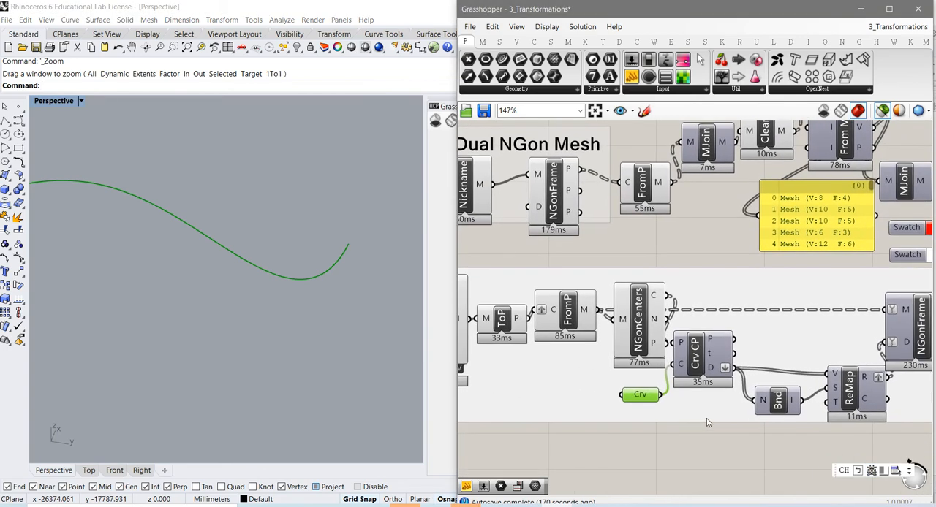
{"action": "right_click_drag", "start_coordinate": [764, 433], "coordinate": [674, 436]}
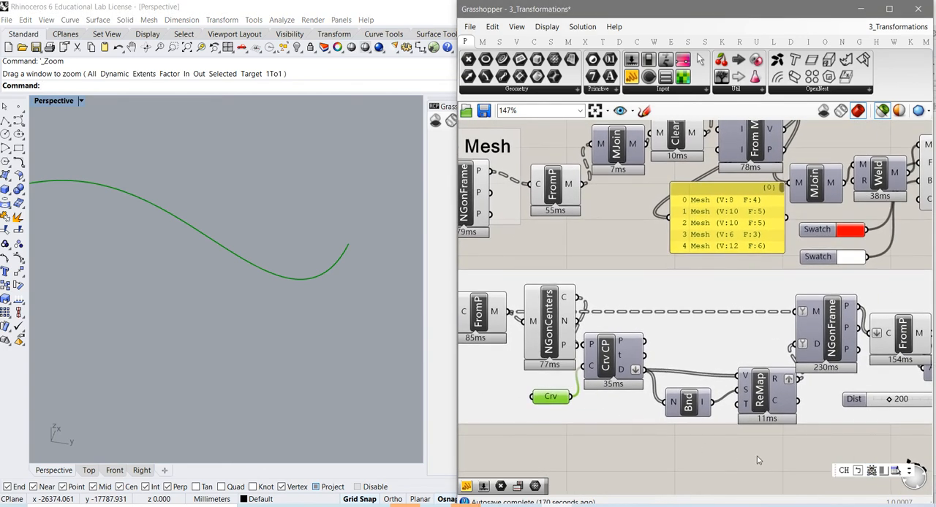
{"action": "right_click_drag", "start_coordinate": [804, 443], "coordinate": [687, 448]}
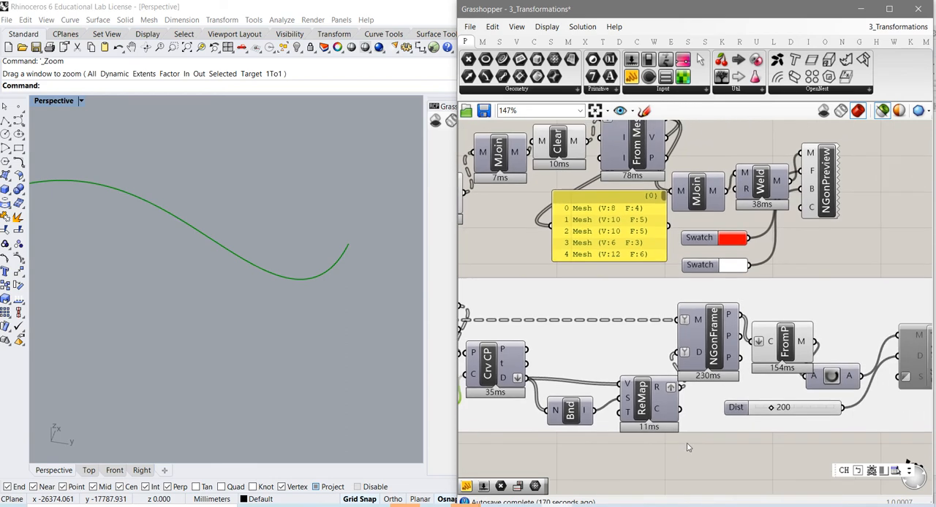
{"action": "left_click", "coordinate": [714, 351]}
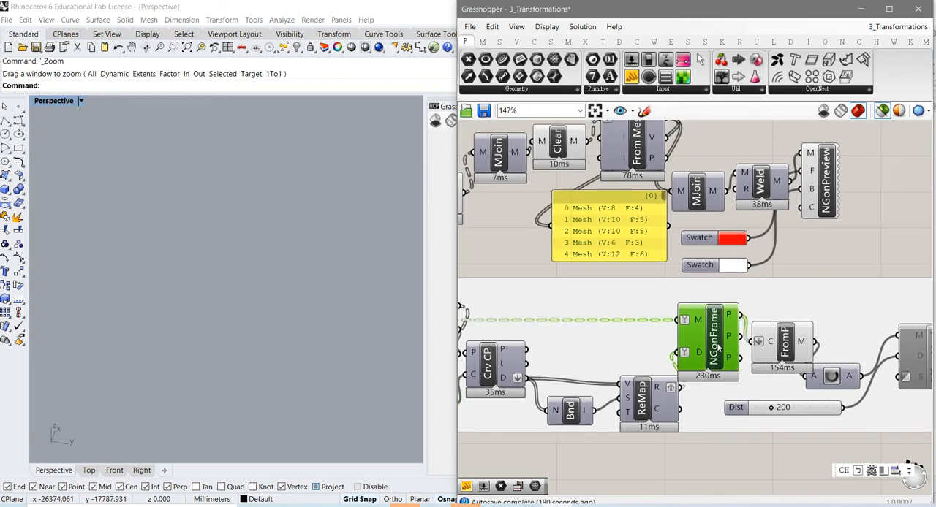
{"action": "left_click", "coordinate": [788, 354]}
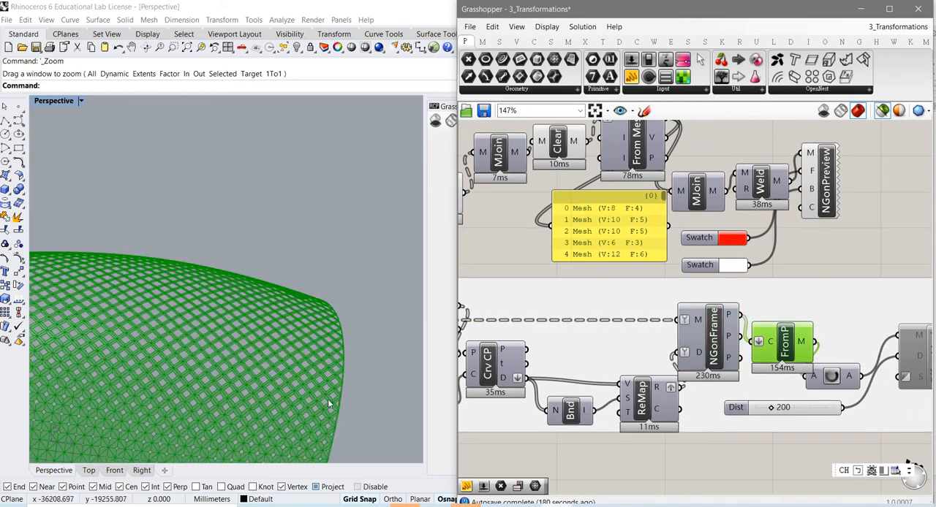
{"action": "right_click_drag", "start_coordinate": [251, 411], "coordinate": [324, 361]}
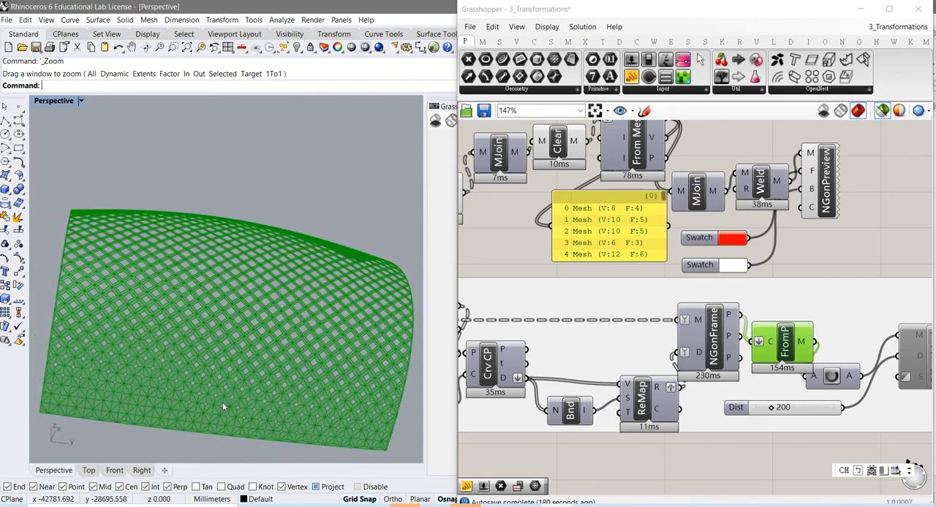
{"action": "right_click_drag", "start_coordinate": [222, 402], "coordinate": [229, 381]}
{"action": "scroll", "coordinate": [223, 385], "scroll_direction": "up", "scroll_amount": 3}
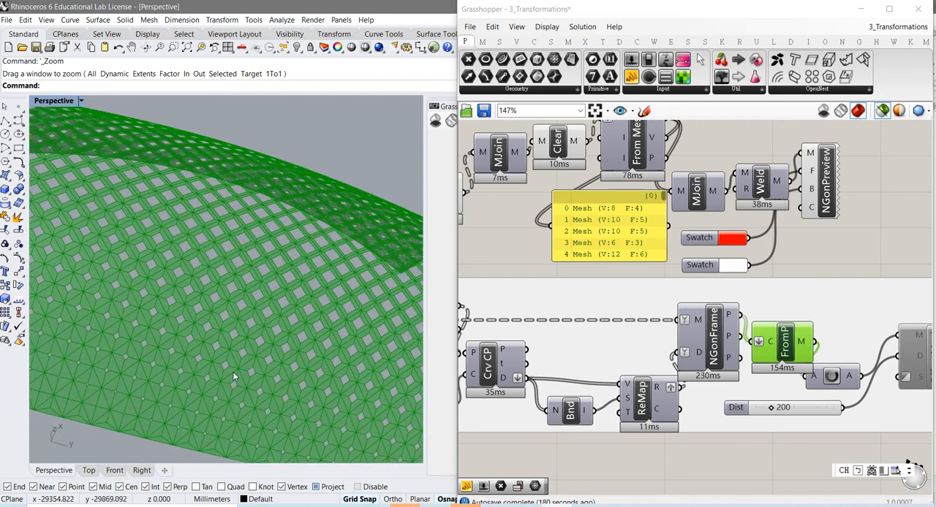
{"action": "scroll", "coordinate": [227, 373], "scroll_direction": "down", "scroll_amount": 5}
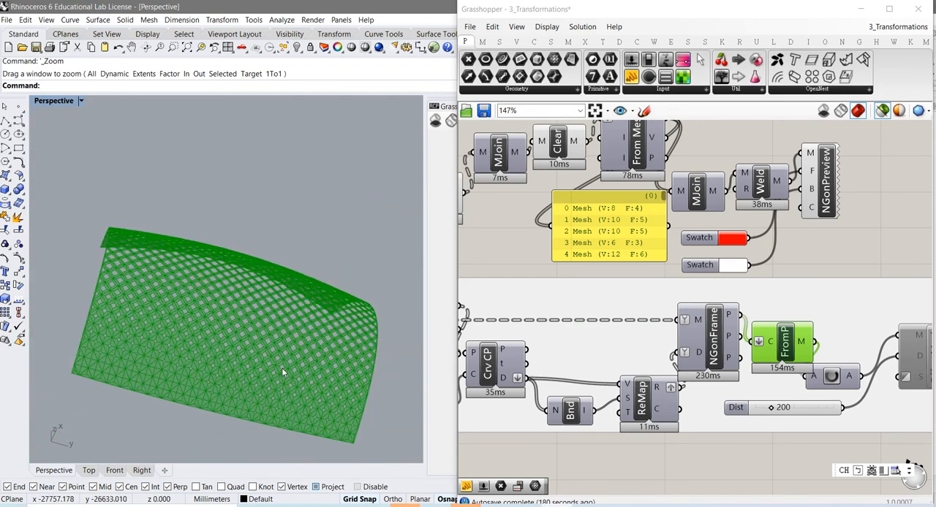
{"action": "right_click_drag", "start_coordinate": [281, 367], "coordinate": [262, 388]}
{"action": "right_click_drag", "start_coordinate": [462, 411], "coordinate": [662, 422]}
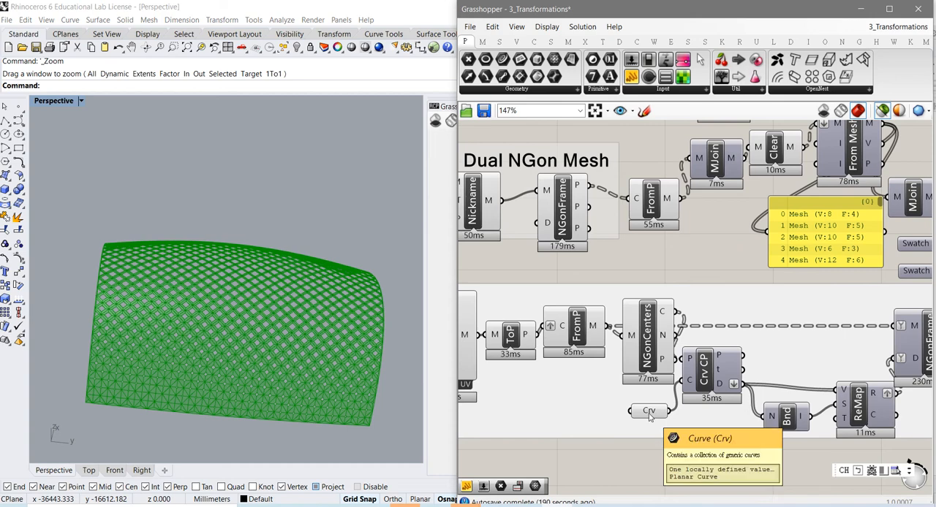
- Shift the FromP component after the diamond chain's NGonFrame slightly upward on the canvas, clear of the Data Dam
{"action": "right_click_drag", "start_coordinate": [760, 455], "coordinate": [627, 449]}
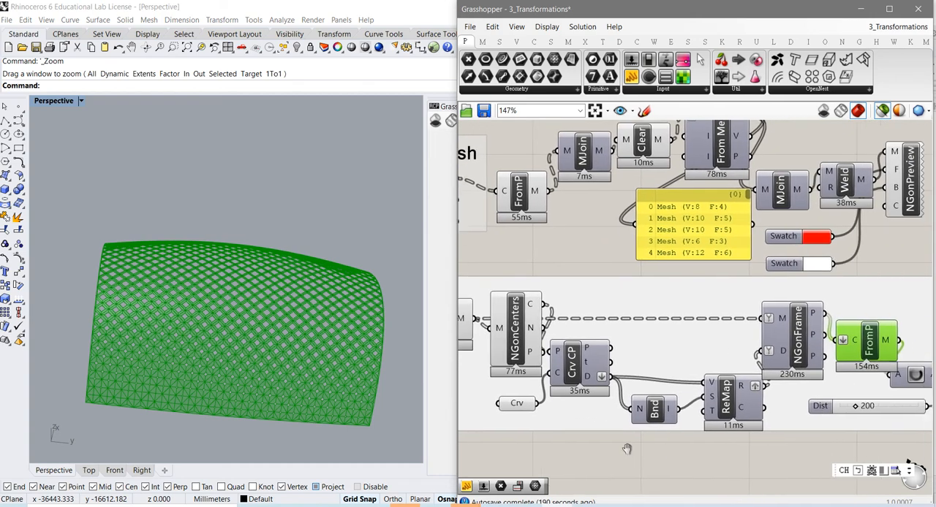
{"action": "right_click_drag", "start_coordinate": [729, 454], "coordinate": [631, 454]}
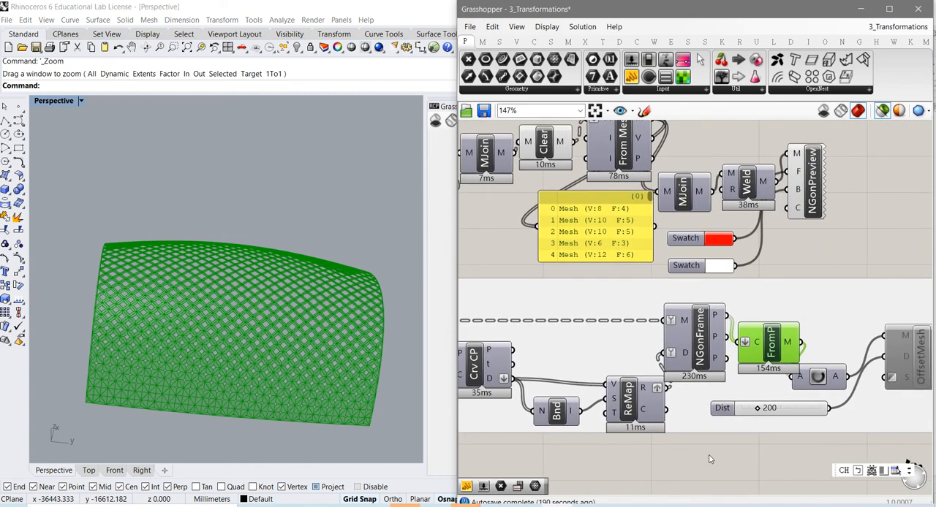
{"action": "right_click_drag", "start_coordinate": [715, 459], "coordinate": [665, 454]}
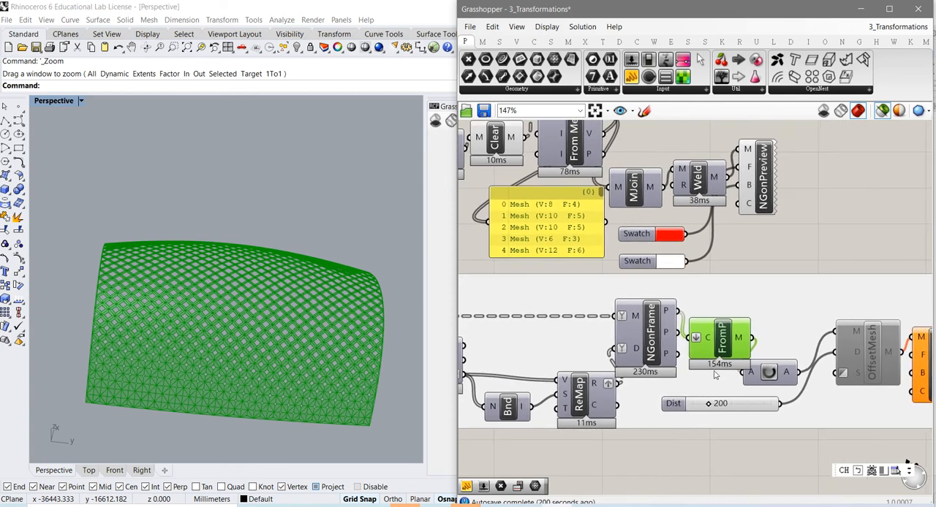
{"action": "left_click_drag", "start_coordinate": [725, 342], "coordinate": [726, 322]}
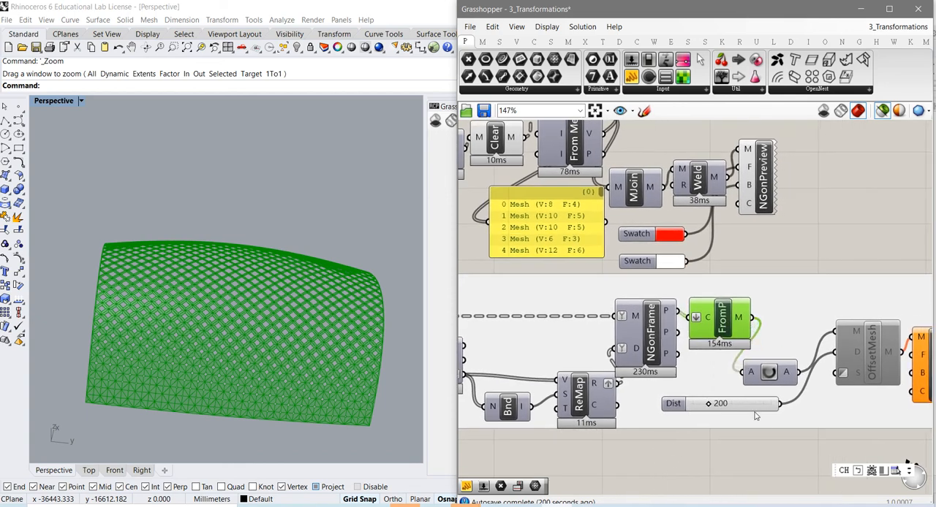
{"action": "right_click_drag", "start_coordinate": [756, 416], "coordinate": [629, 432]}
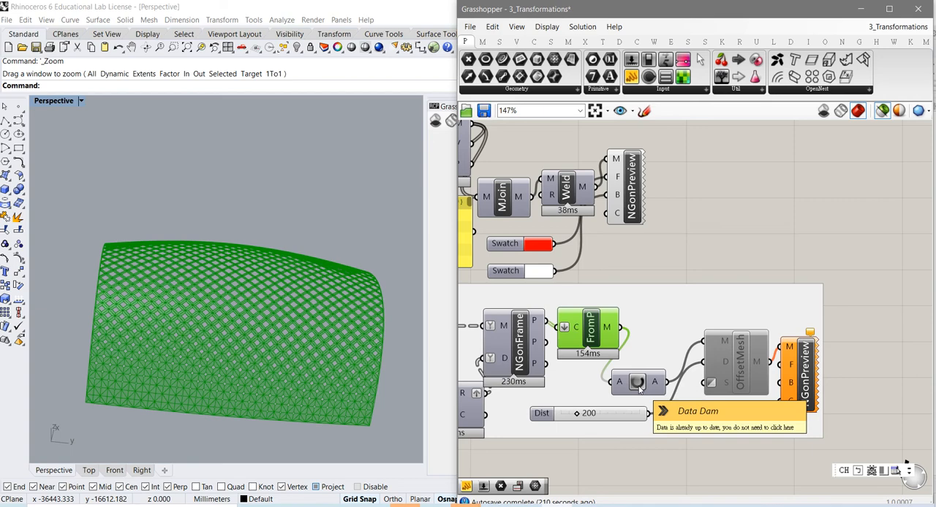
- Set the U division slider feeding DiamondDivide to 29
{"action": "right_click_drag", "start_coordinate": [576, 386], "coordinate": [760, 387]}
{"action": "right_click_drag", "start_coordinate": [588, 416], "coordinate": [755, 427]}
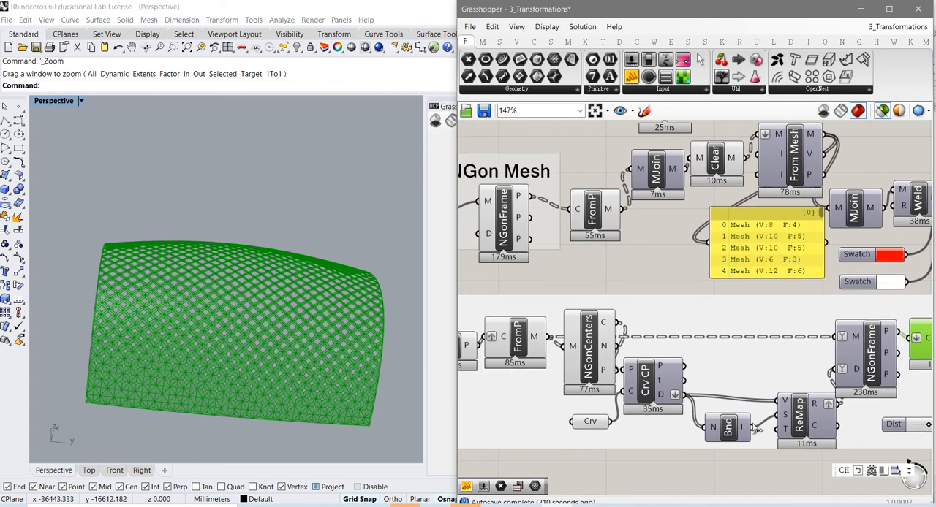
{"action": "right_click_drag", "start_coordinate": [565, 426], "coordinate": [746, 427]}
{"action": "right_click_drag", "start_coordinate": [550, 420], "coordinate": [712, 429]}
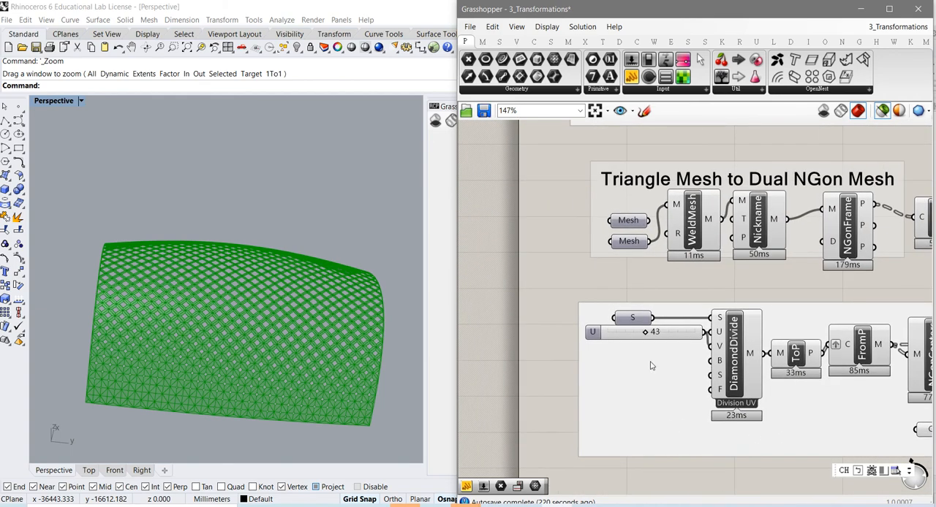
{"action": "left_click_drag", "start_coordinate": [646, 339], "coordinate": [633, 333]}
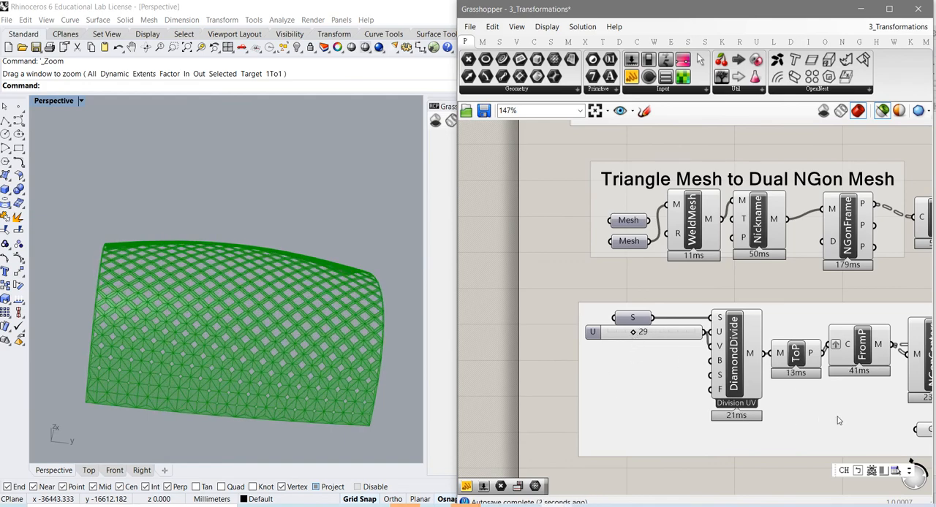
- Review the ReMap and NGonFrame part of the chain and release the updated frame meshes through the Data Dam
{"action": "right_click_drag", "start_coordinate": [838, 421], "coordinate": [585, 425]}
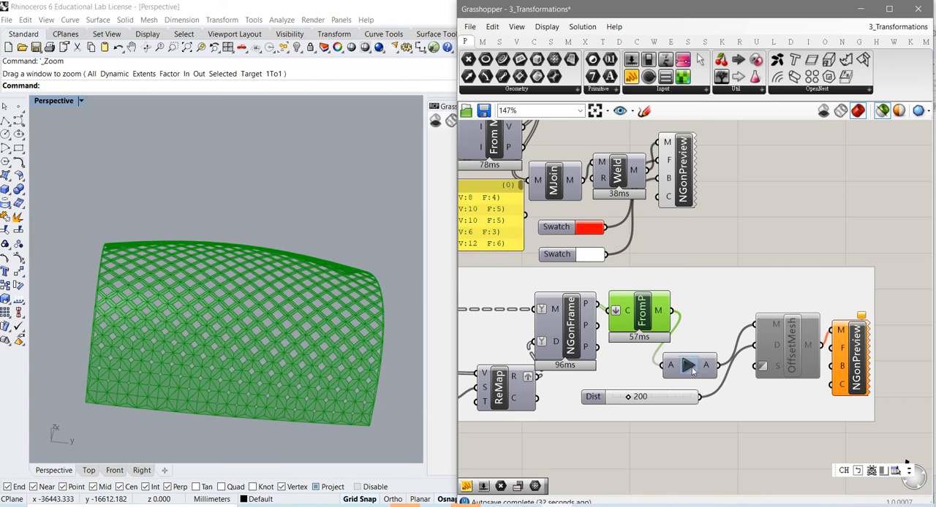
{"action": "right_click_drag", "start_coordinate": [527, 406], "coordinate": [679, 399]}
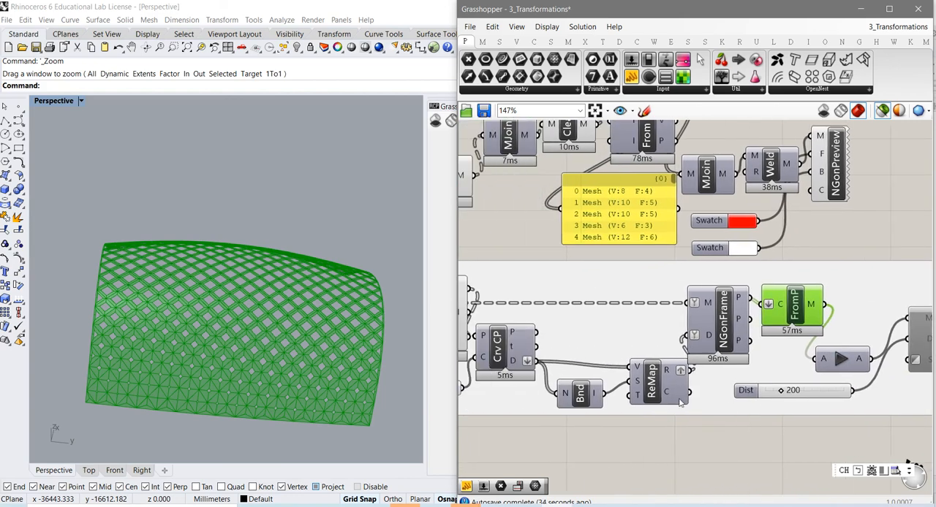
{"action": "right_click_drag", "start_coordinate": [518, 383], "coordinate": [577, 371]}
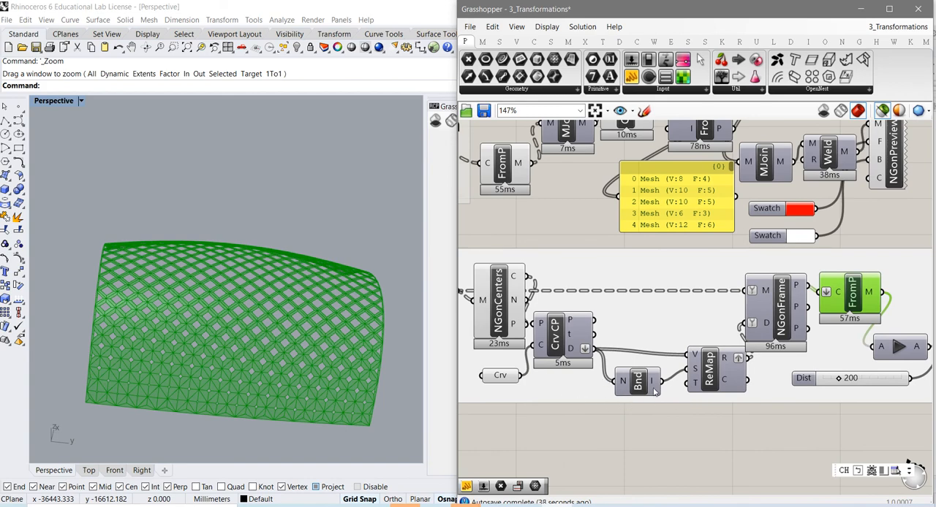
{"action": "right_click_drag", "start_coordinate": [699, 421], "coordinate": [597, 428]}
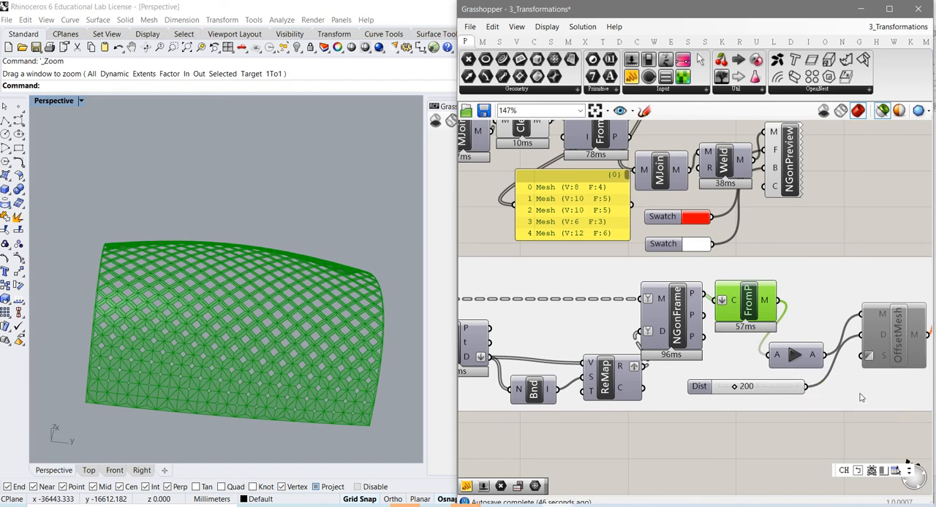
{"action": "right_click_drag", "start_coordinate": [780, 397], "coordinate": [655, 419]}
{"action": "left_click", "coordinate": [662, 380]}
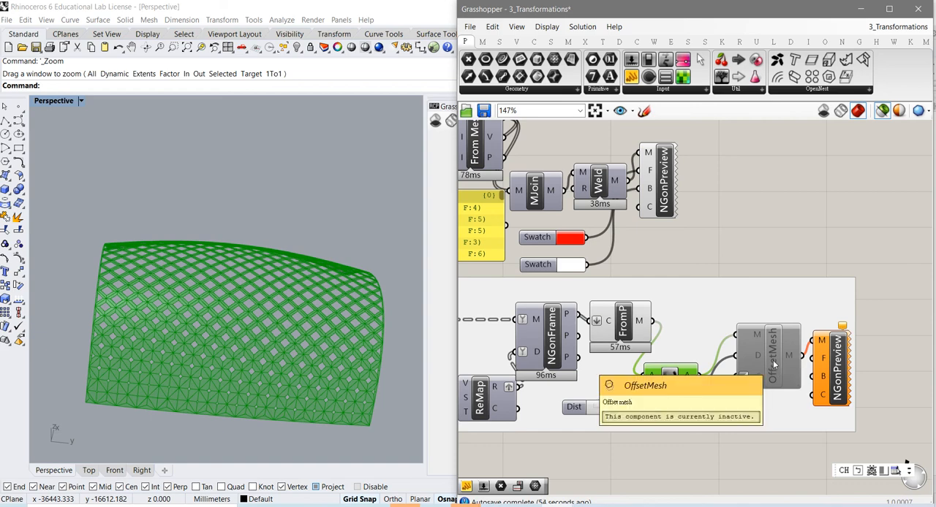
- Enable the OffsetMesh component and select it to inspect the thickened frames up close on the surface
{"action": "right_click", "coordinate": [774, 362]}
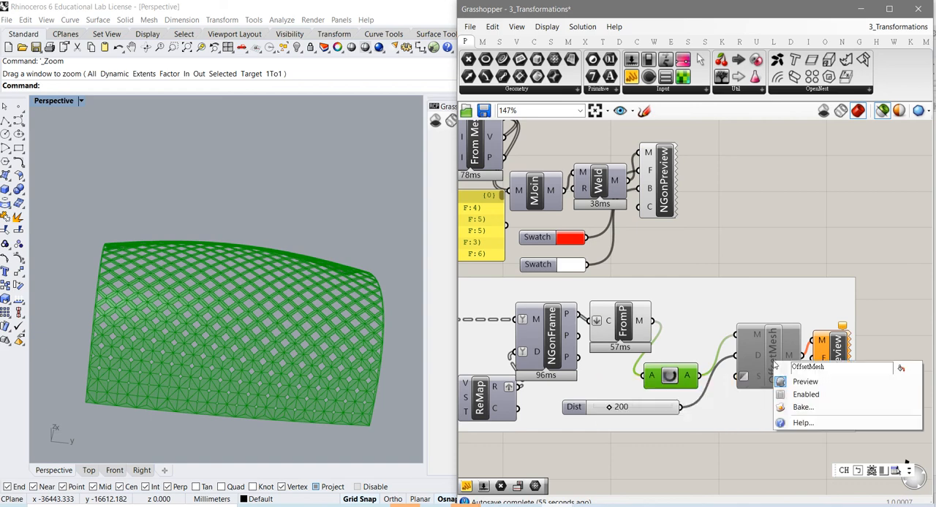
{"action": "left_click", "coordinate": [805, 395]}
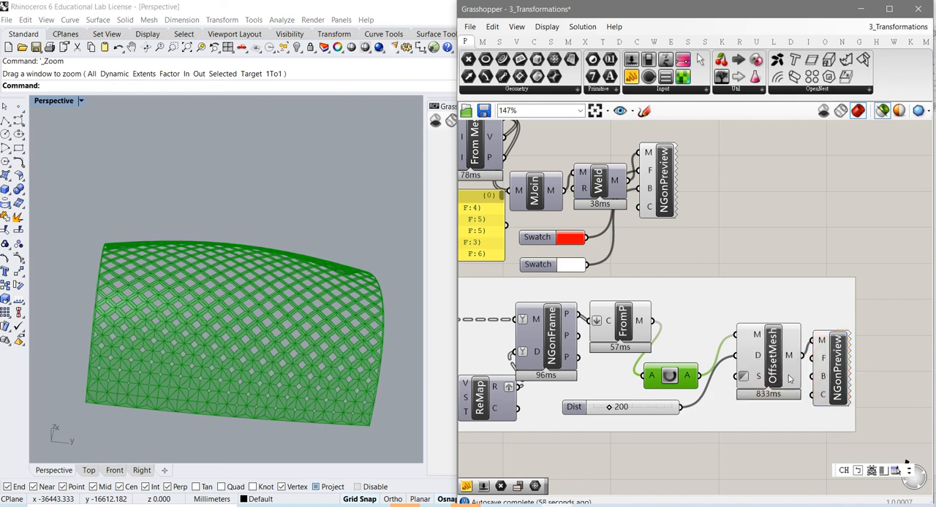
{"action": "left_click_drag", "start_coordinate": [772, 375], "coordinate": [769, 374]}
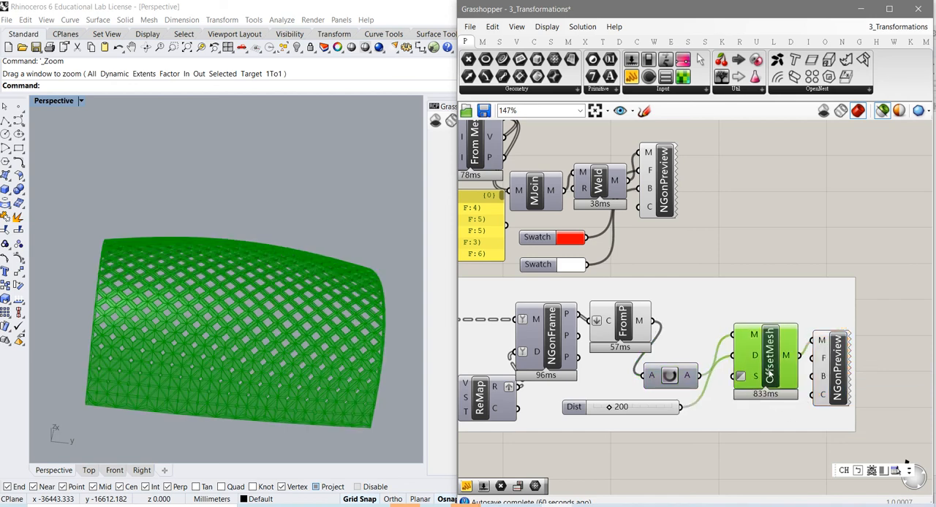
{"action": "right_click_drag", "start_coordinate": [337, 422], "coordinate": [310, 358]}
{"action": "scroll", "coordinate": [288, 357], "scroll_direction": "up", "scroll_amount": 5}
{"action": "right_click_drag", "start_coordinate": [287, 318], "coordinate": [307, 329]}
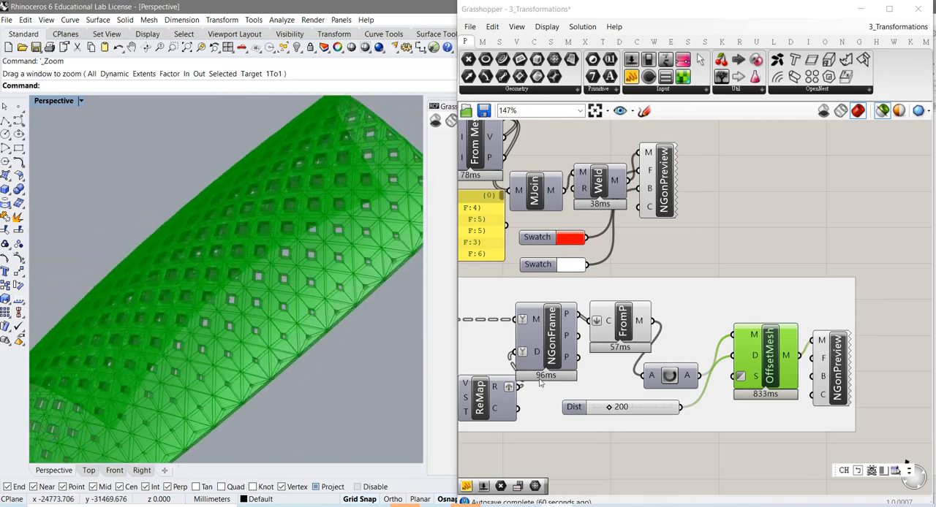
- Select the NGonPreview after OffsetMesh, examine the previewed frames and trace the chain back to DiamondDivide
{"action": "left_click", "coordinate": [844, 397]}
{"action": "right_click_drag", "start_coordinate": [322, 395], "coordinate": [315, 343]}
{"action": "right_click_drag", "start_coordinate": [649, 432], "coordinate": [837, 399]}
{"action": "right_click_drag", "start_coordinate": [693, 419], "coordinate": [826, 401]}
{"action": "right_click_drag", "start_coordinate": [680, 437], "coordinate": [804, 419]}
{"action": "right_click_drag", "start_coordinate": [542, 417], "coordinate": [653, 388]}
{"action": "scroll", "coordinate": [652, 424], "scroll_direction": "down", "scroll_amount": 3}
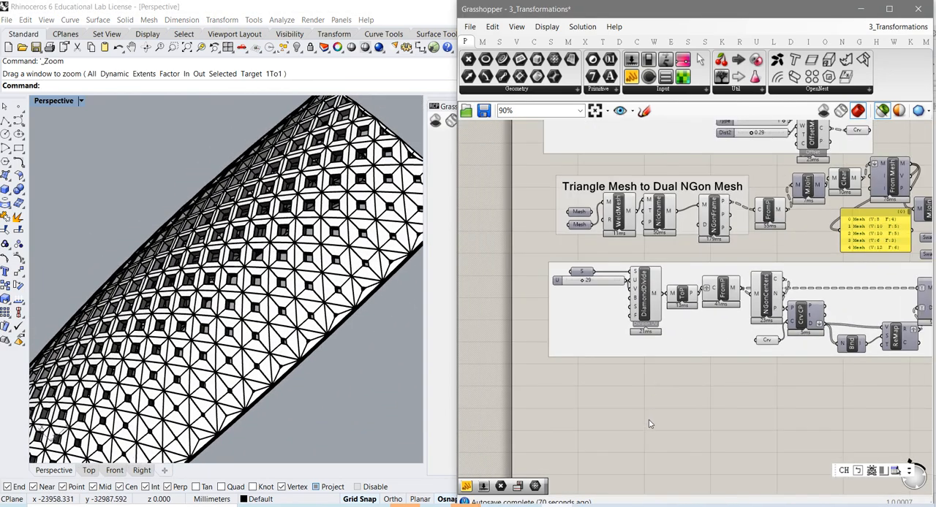
{"action": "right_click_drag", "start_coordinate": [652, 423], "coordinate": [639, 371]}
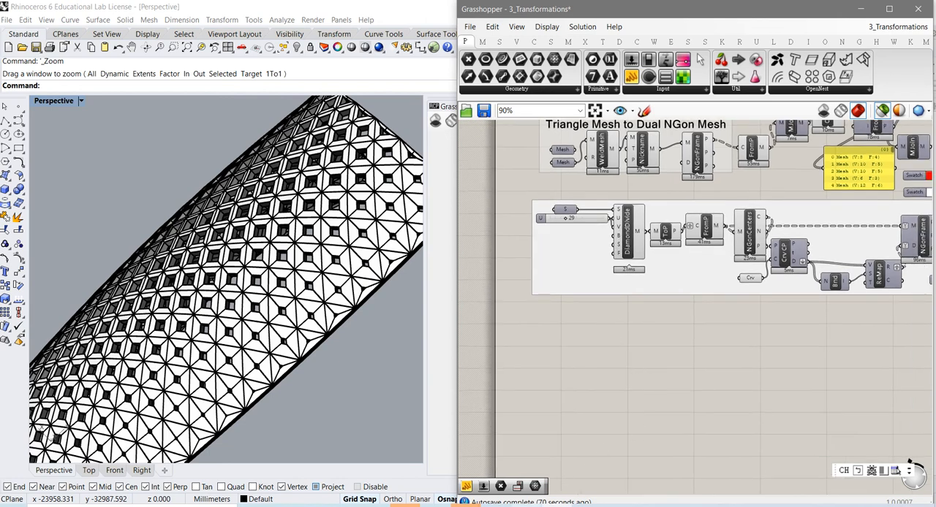